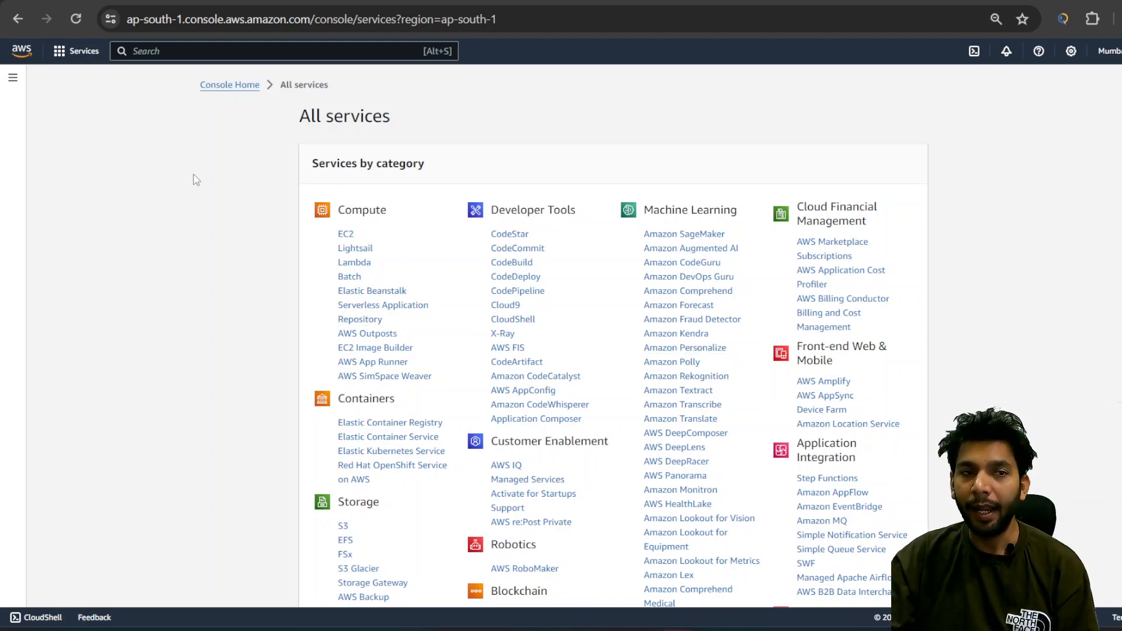
Start launching a new EC2 instance and name it with the owner's first name followed by "-Putty-Instance".
left_click(346, 235)
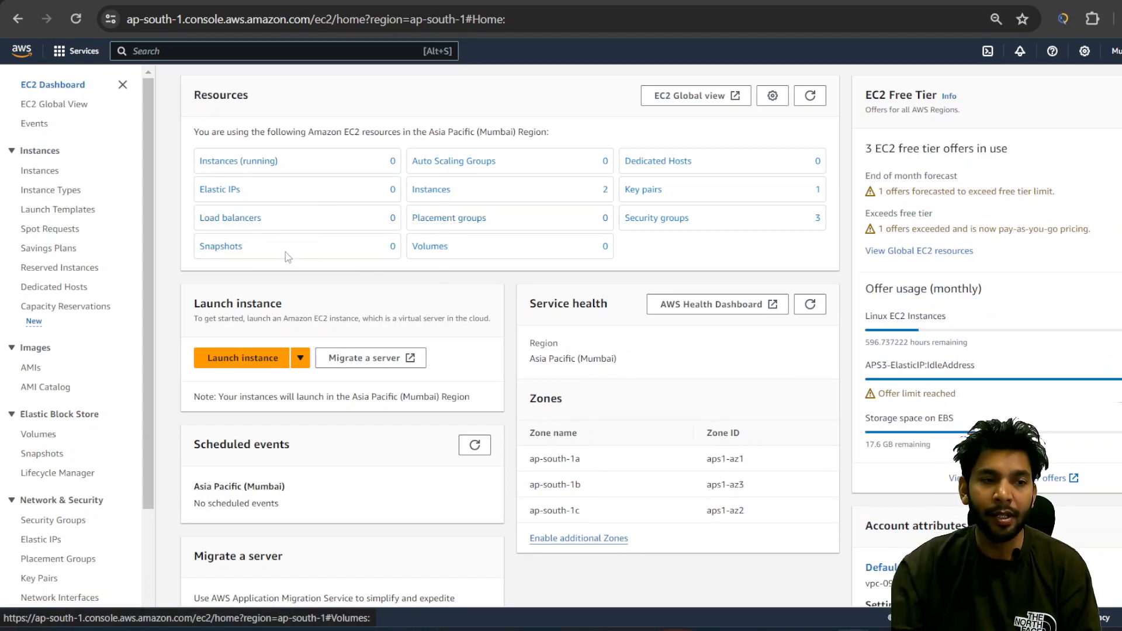
left_click(241, 357)
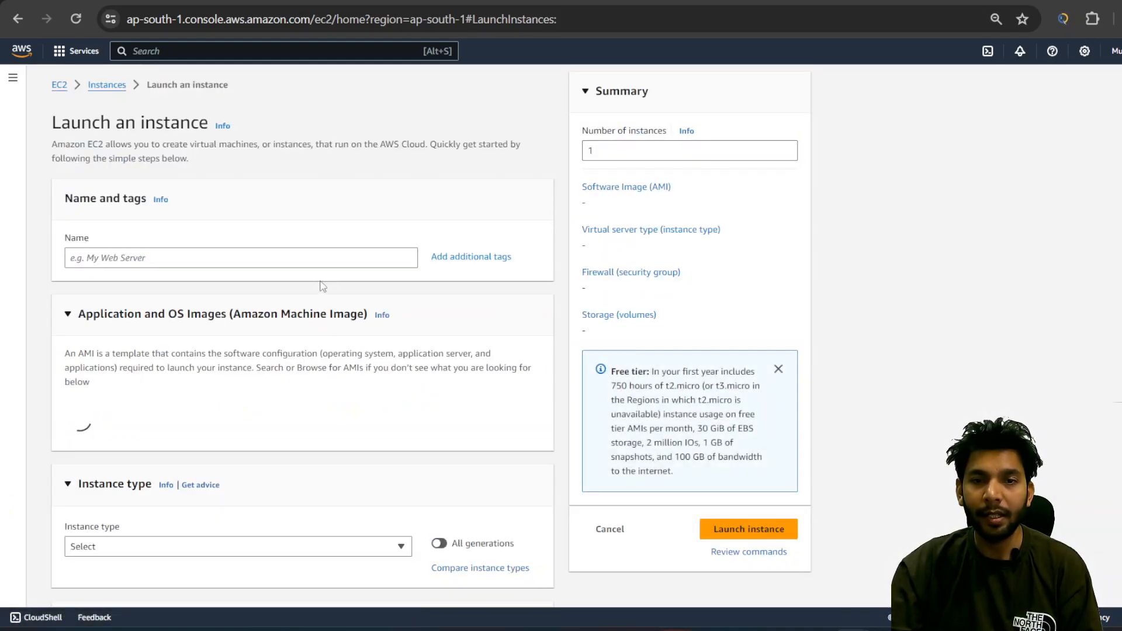
left_click(299, 252)
type("Ranjeet")
type("-e")
key("BackSpace")
type("lP")
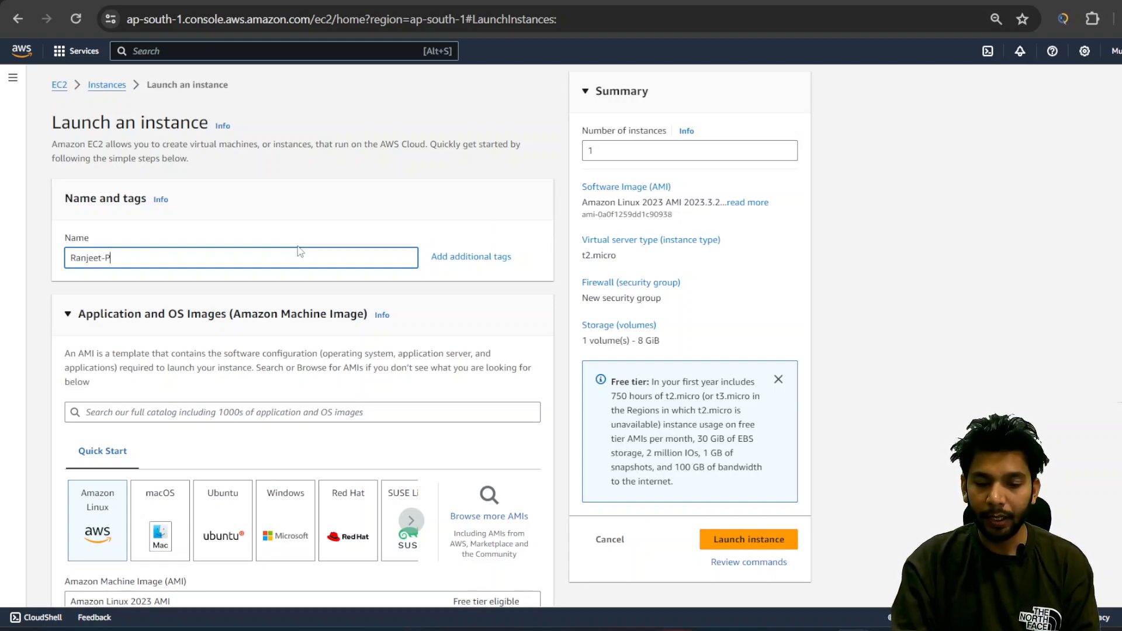
type("utty-Instance")
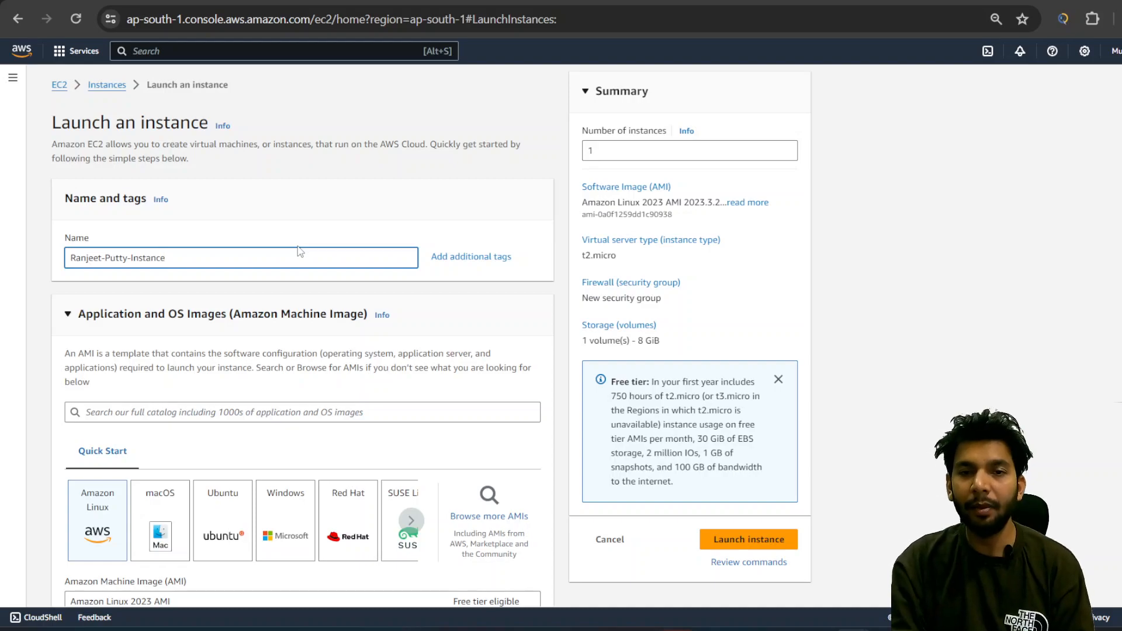
scroll(175, 216, "down", 1)
scroll(169, 228, "up", 1)
left_click_drag(192, 257, 56, 272)
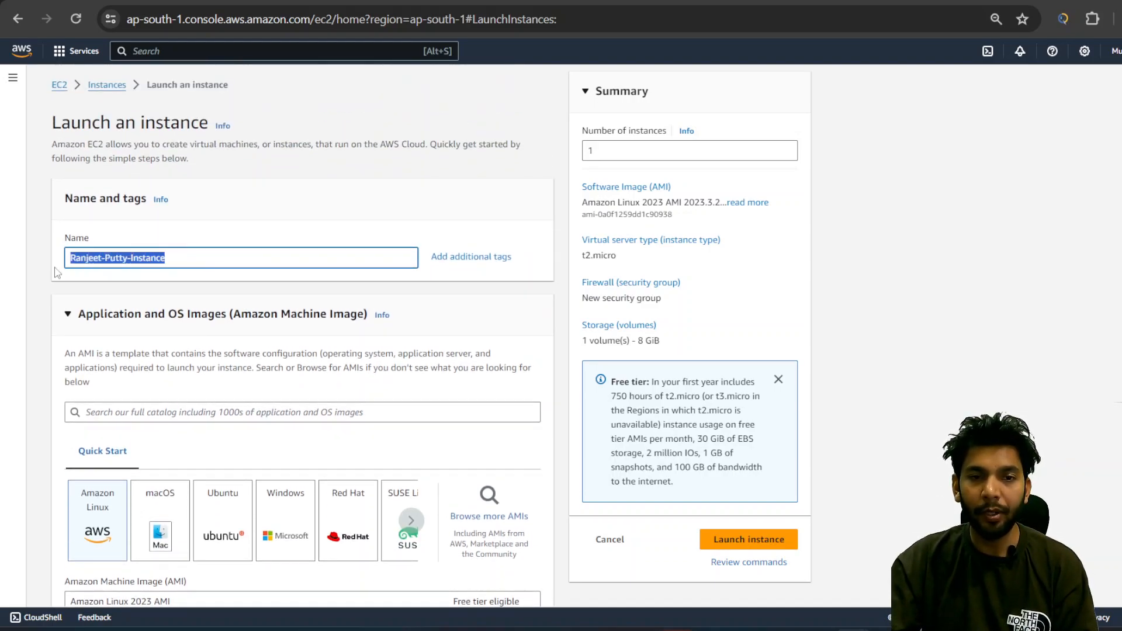
Open the full machine image catalog and browse its Community AMIs.
left_click(202, 411)
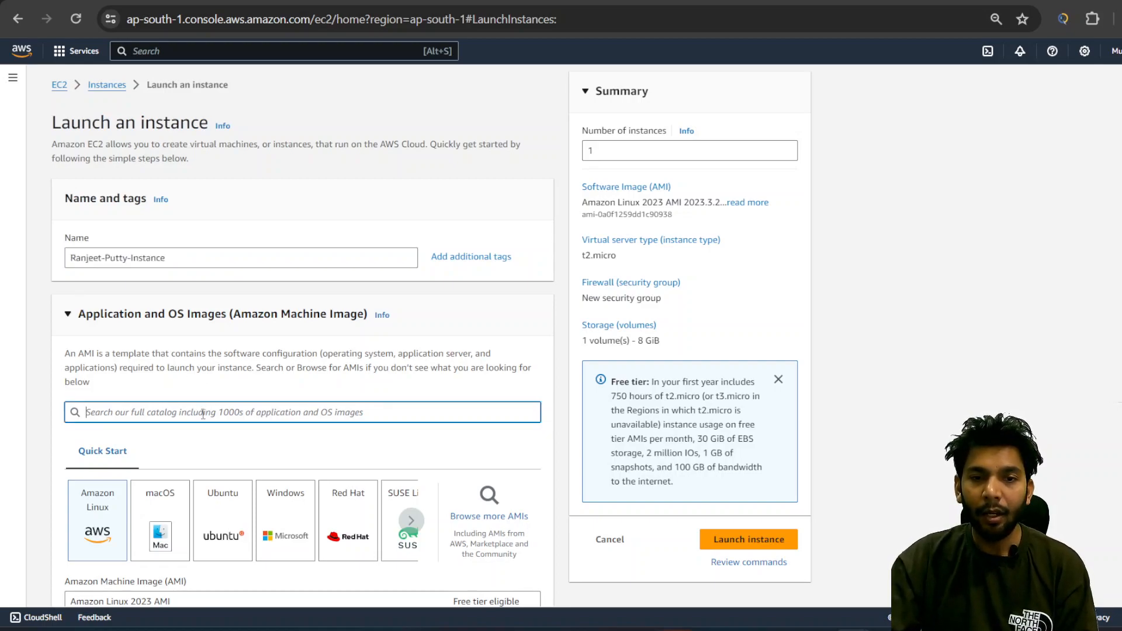
scroll(113, 449, "down", 1)
scroll(108, 450, "down", 2)
scroll(102, 451, "up", 2)
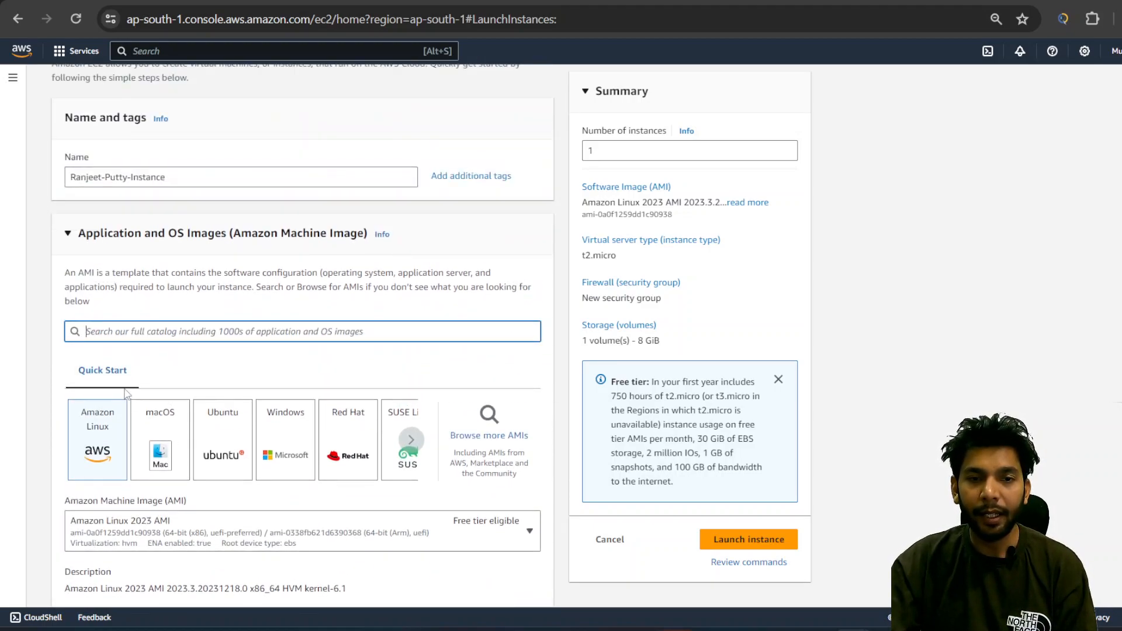
left_click(490, 443)
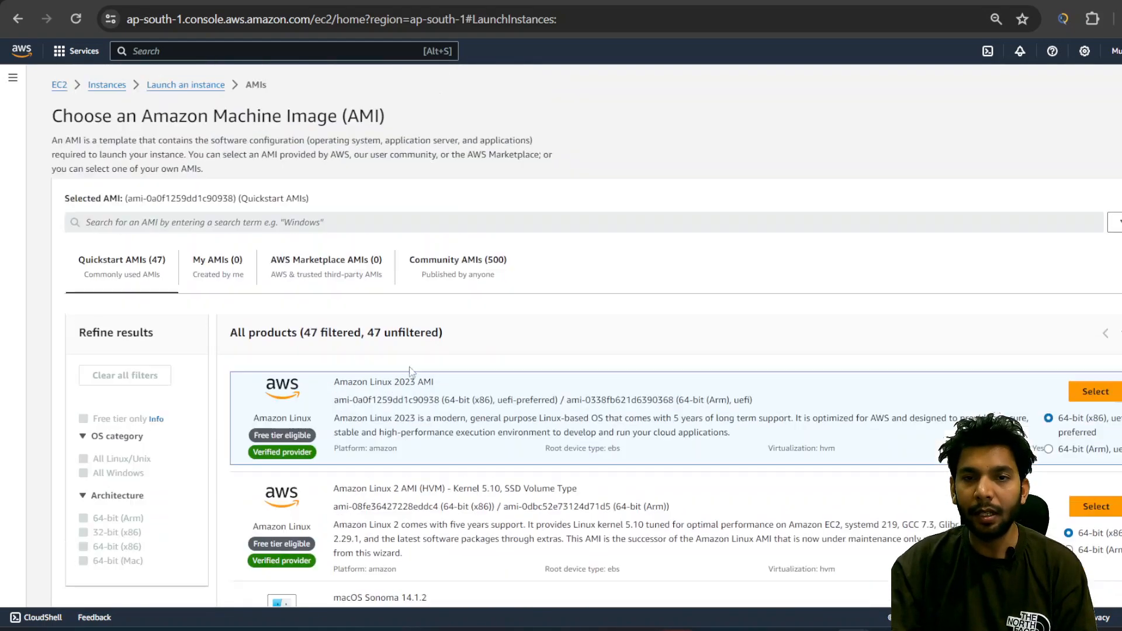
left_click(476, 273)
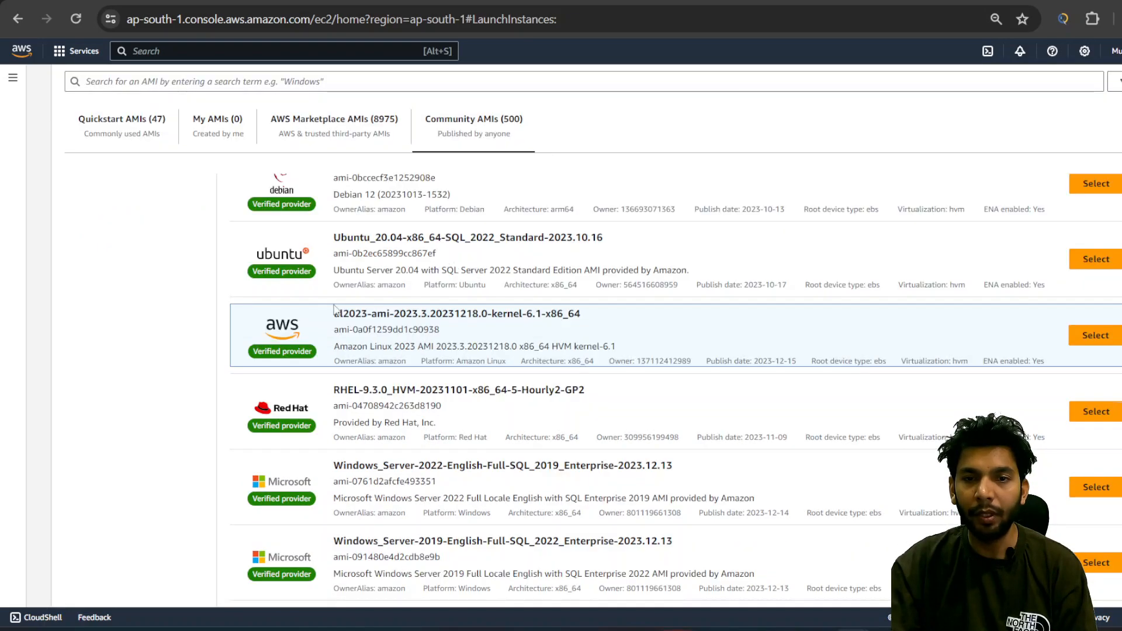
scroll(453, 264, "up", 5)
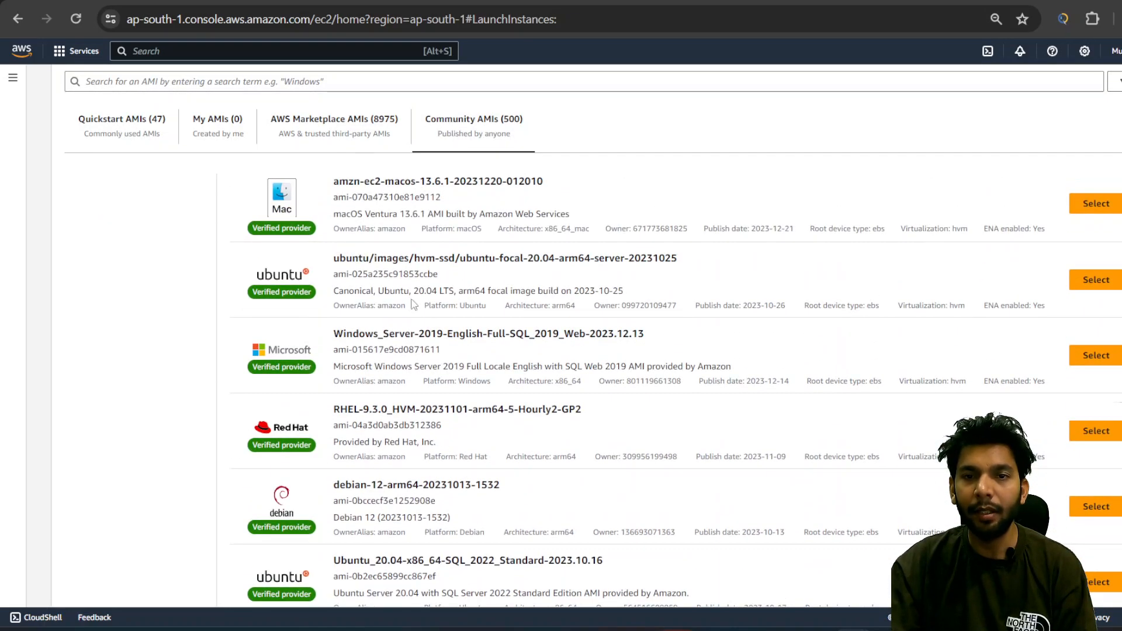
scroll(403, 392, "up", 12)
scroll(363, 386, "up", 15)
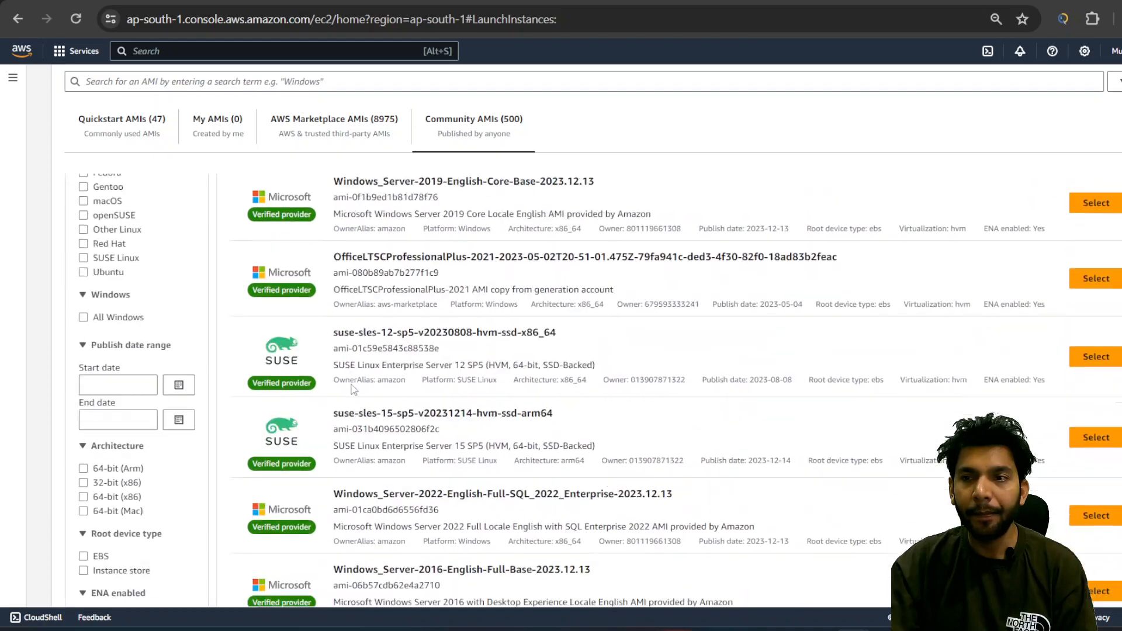
scroll(332, 394, "down", 1)
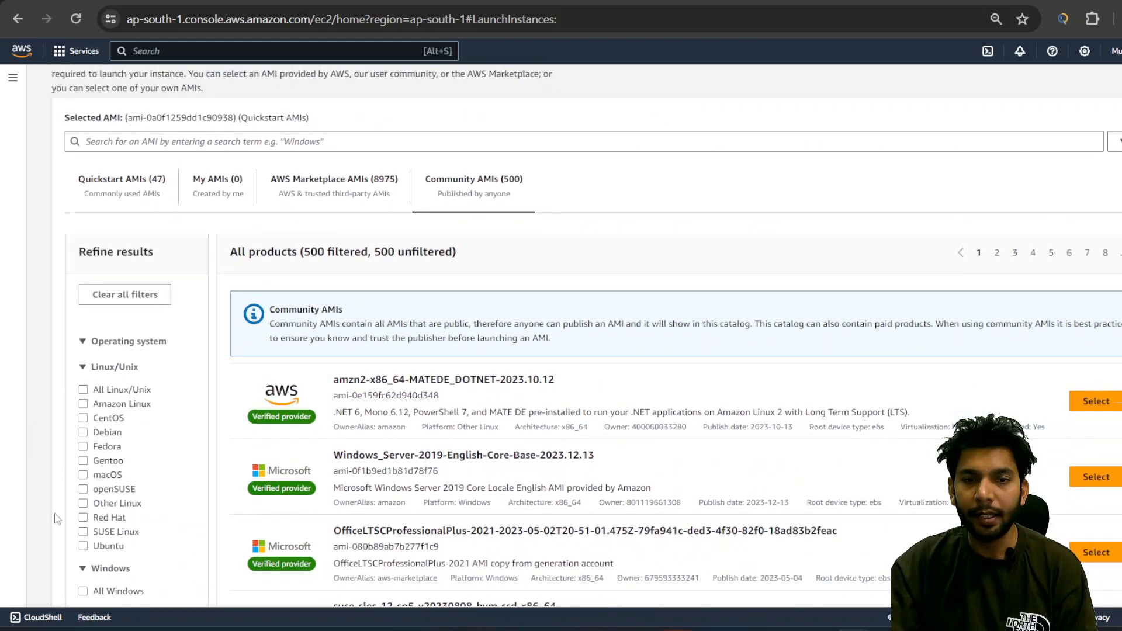
Filter the community images to Red Hat and select the RHEL_8.6-x86_64-SQL_2022_Standard-2022.11.18 image.
left_click(83, 517)
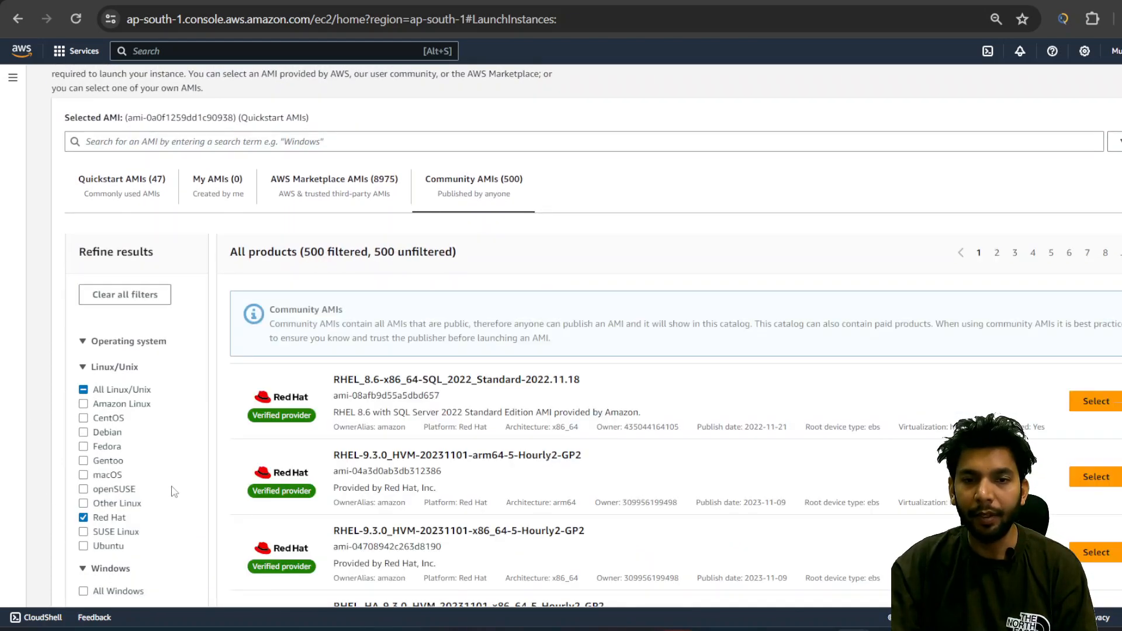
scroll(311, 455, "down", 1)
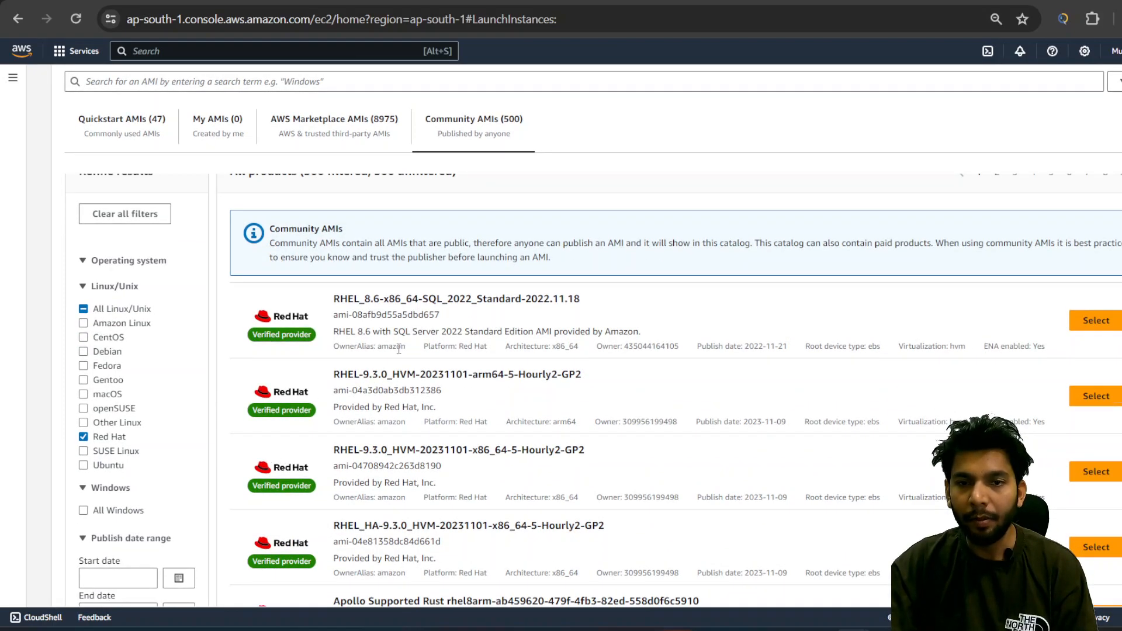
scroll(450, 352, "down", 1)
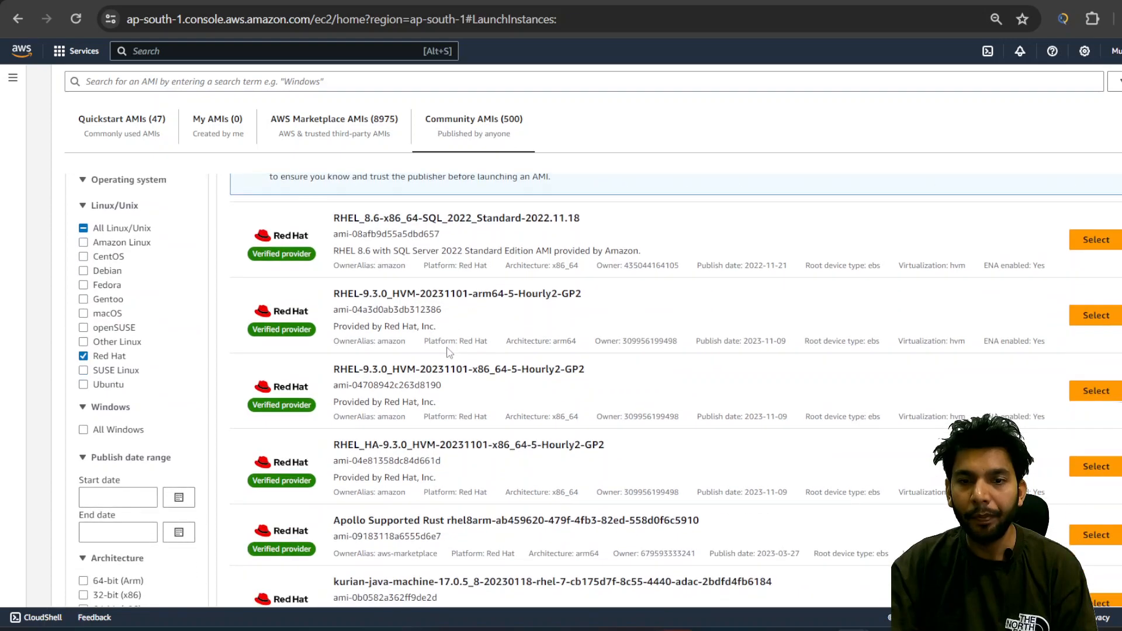
scroll(429, 358, "down", 3)
scroll(418, 363, "up", 3)
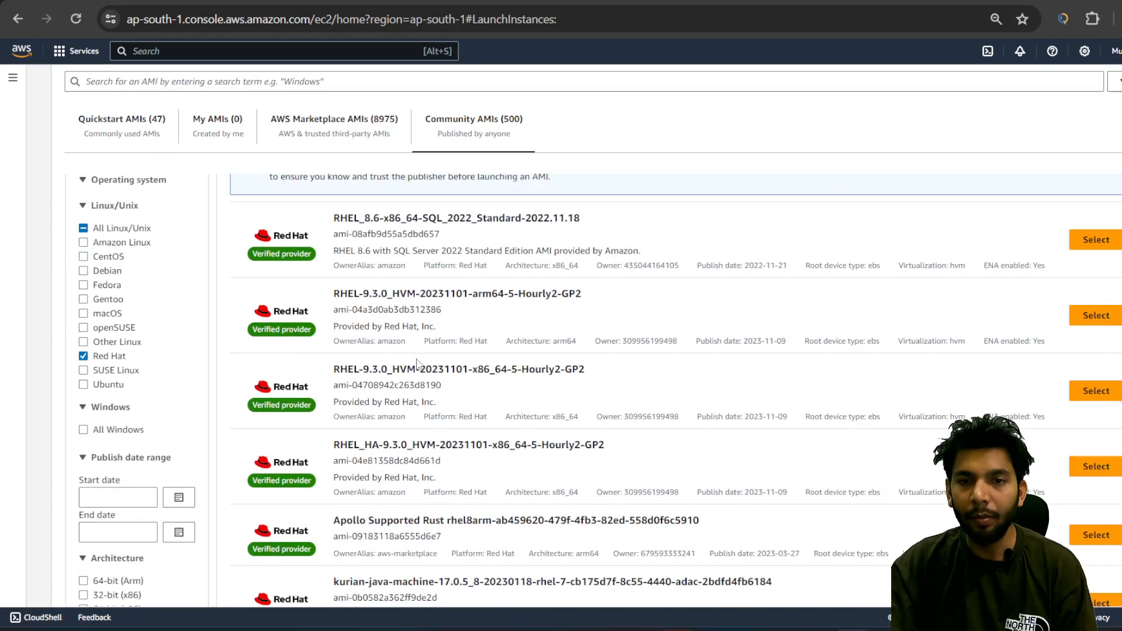
scroll(418, 362, "up", 3)
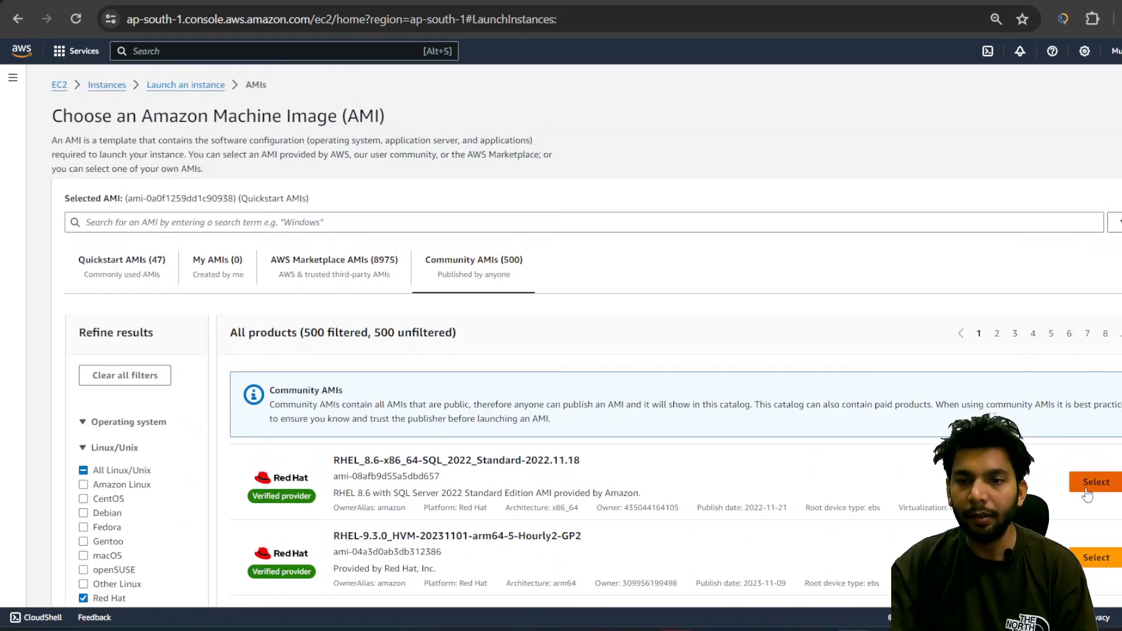
left_click(1090, 483)
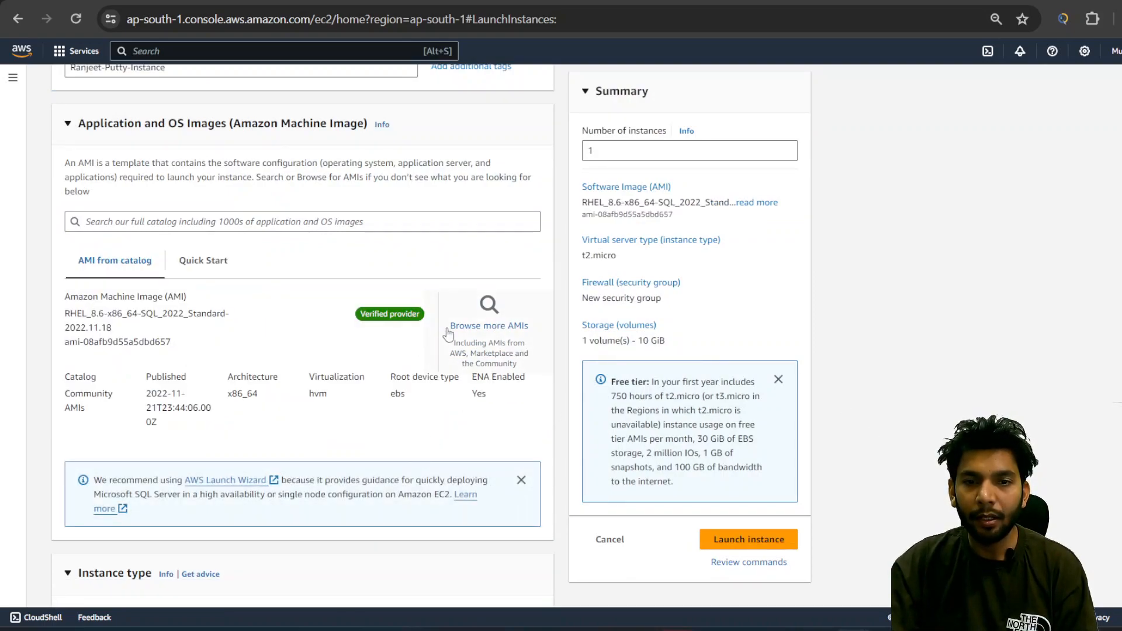
Review the chosen machine image, the instance type and the key pair section of the launch form.
scroll(224, 417, "up", 1)
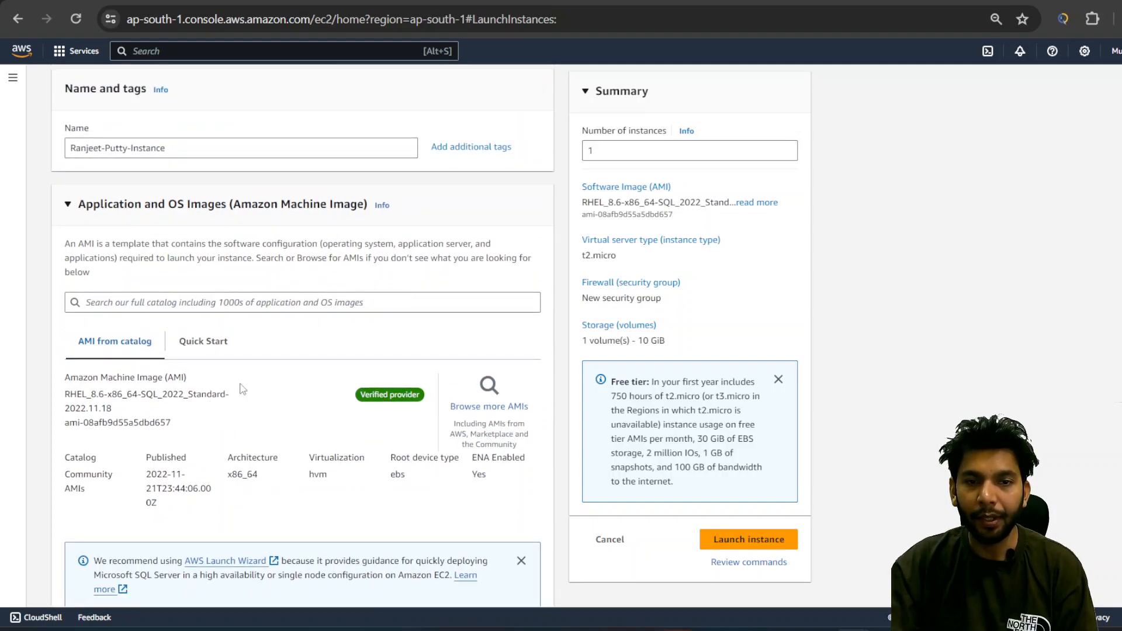
scroll(243, 388, "up", 2)
scroll(304, 458, "down", 3)
scroll(304, 459, "up", 1)
scroll(304, 458, "down", 5)
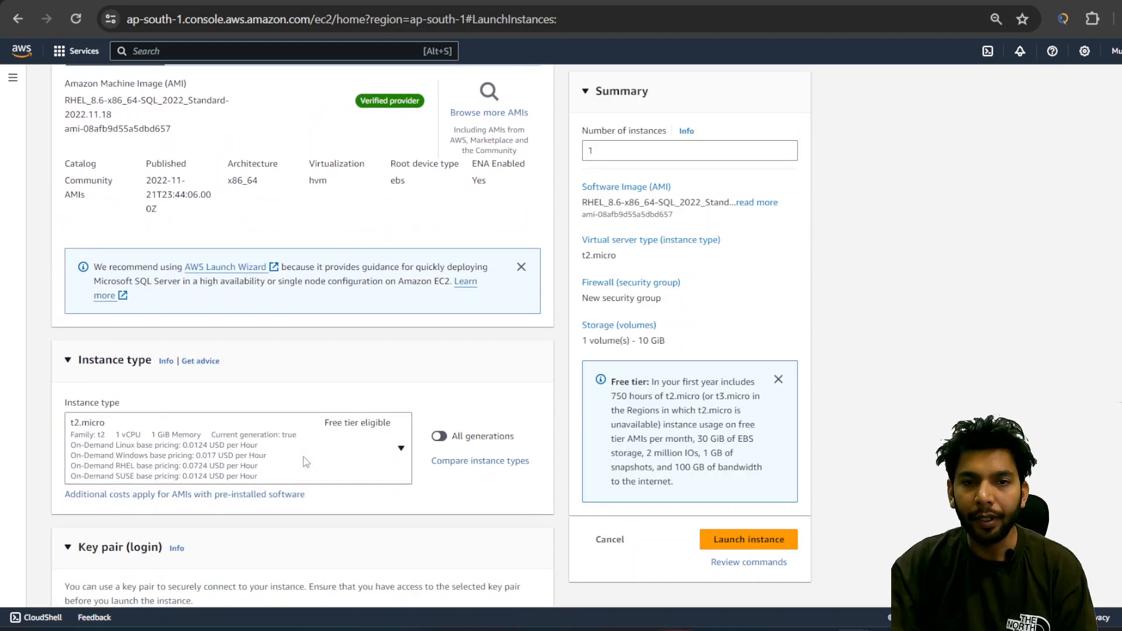
scroll(303, 462, "down", 3)
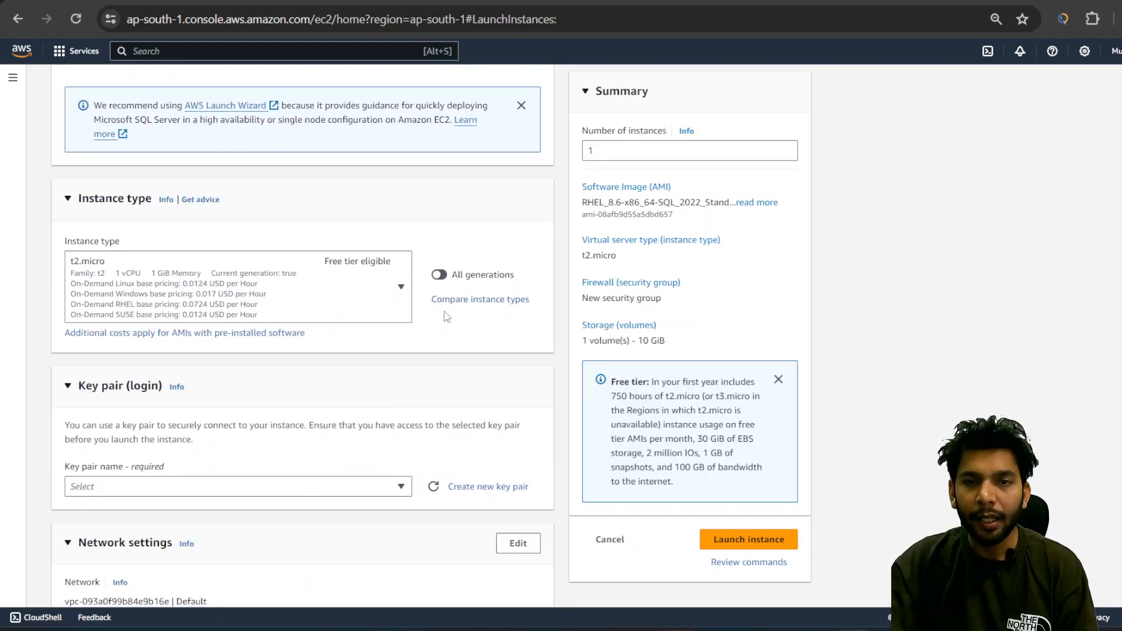
scroll(281, 298, "up", 2)
scroll(292, 367, "up", 3)
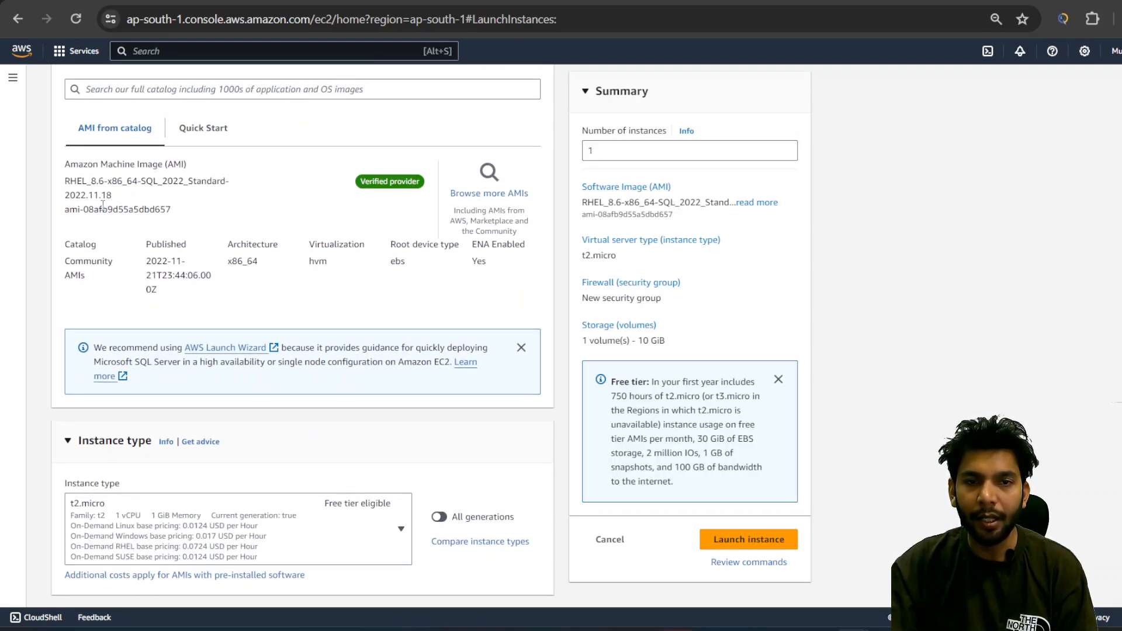
scroll(201, 242, "down", 3)
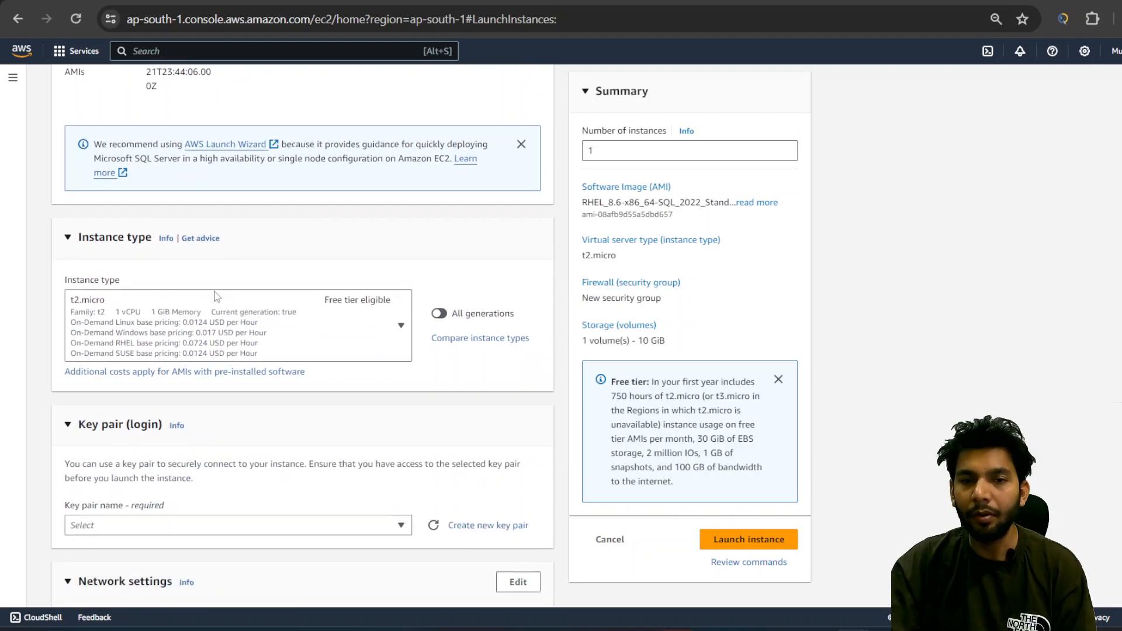
scroll(216, 295, "down", 1)
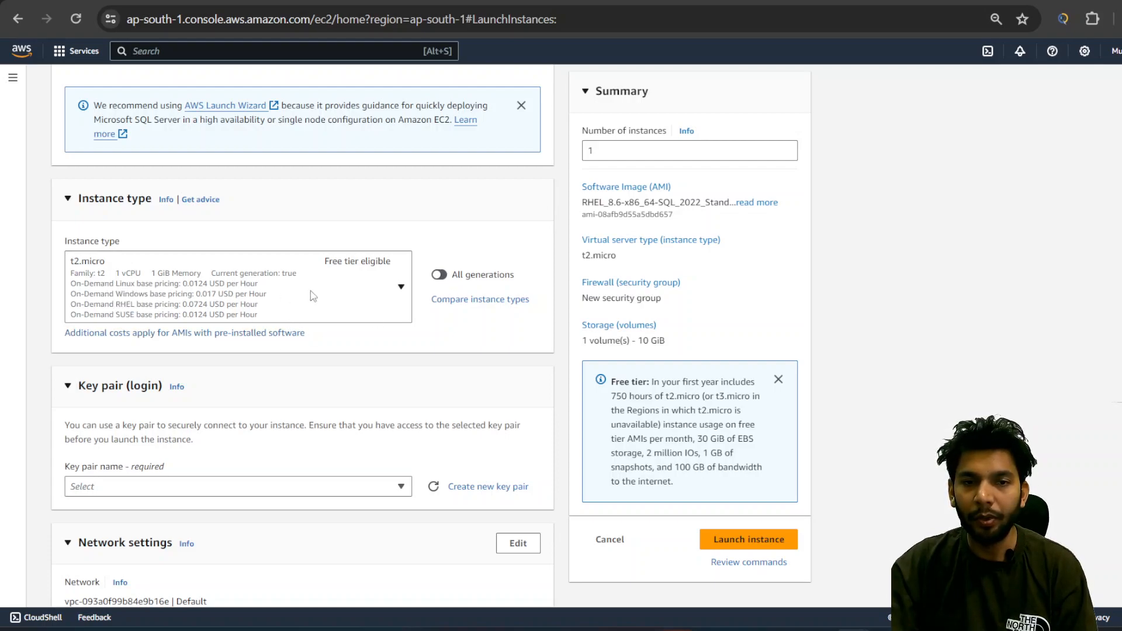
scroll(402, 266, "down", 1)
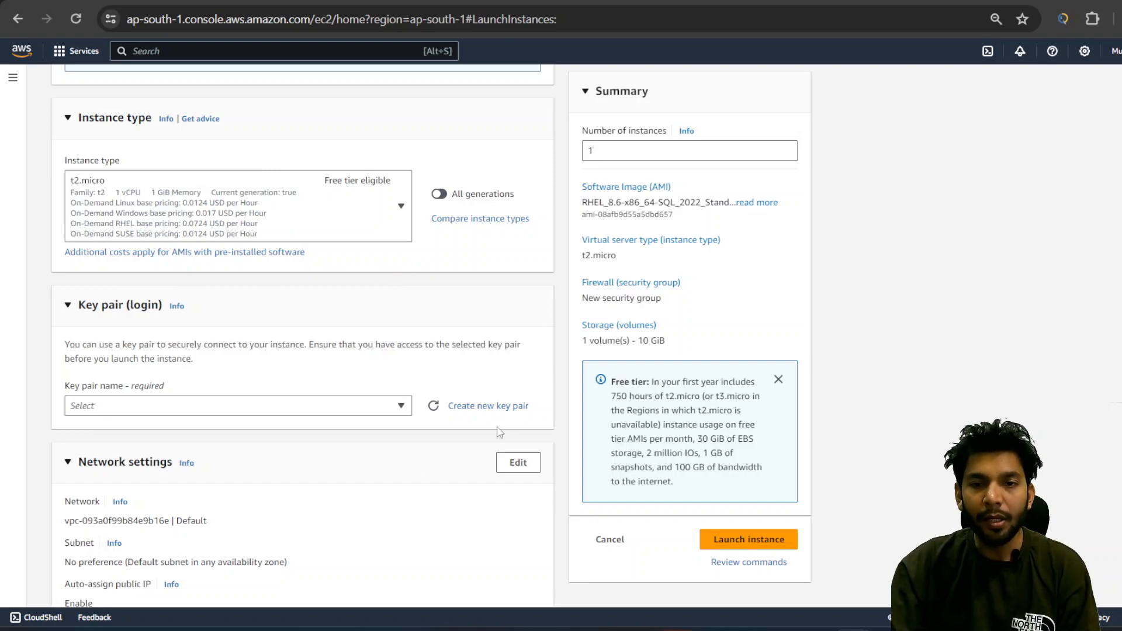
Start creating a new key pair, beginning its name with the owner's first name.
left_click(485, 411)
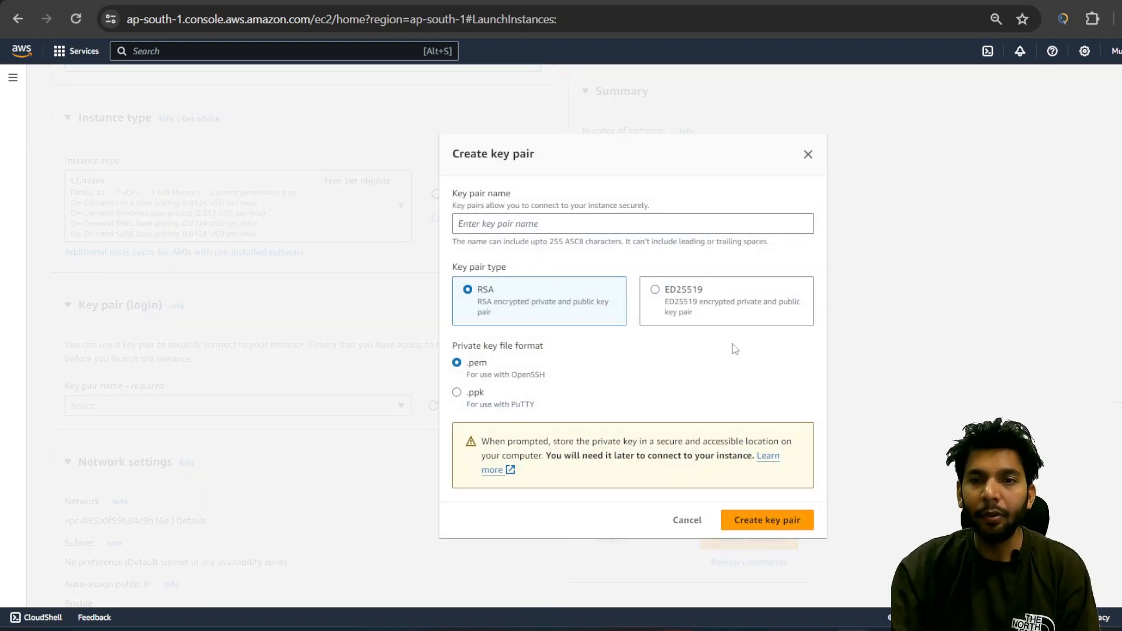
left_click(498, 228)
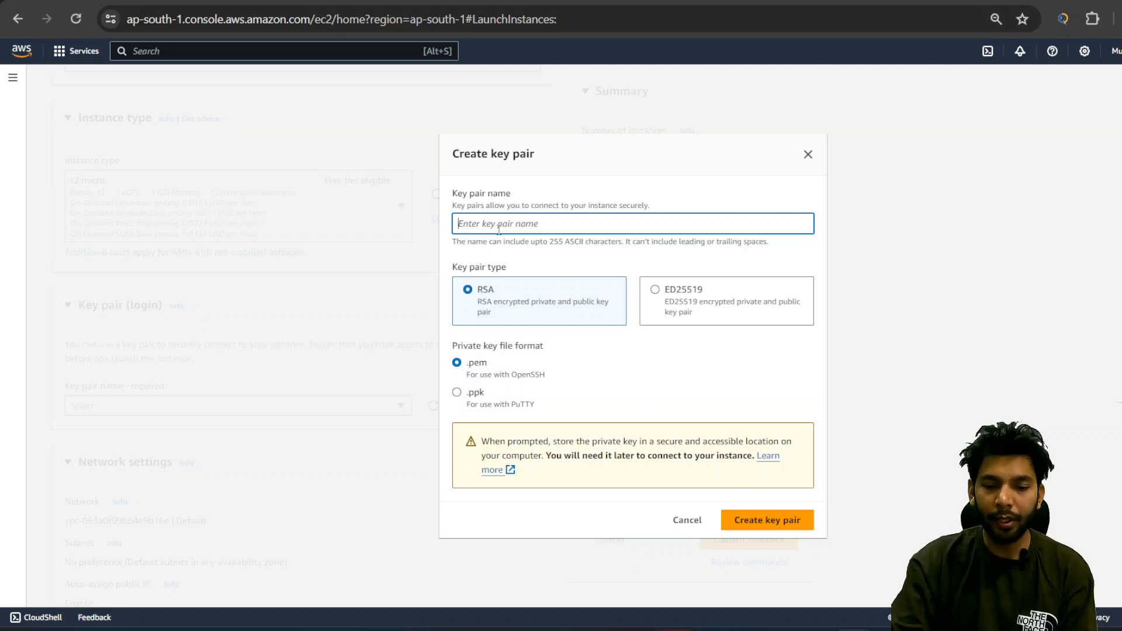
type("Ranjeet")
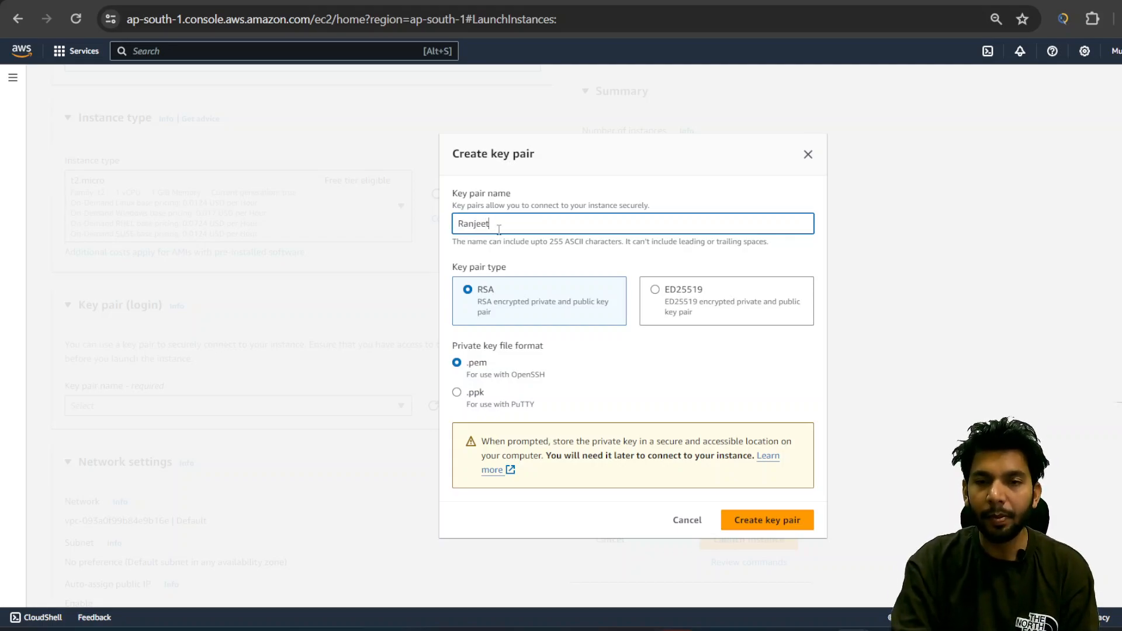
type("ServerSystem")
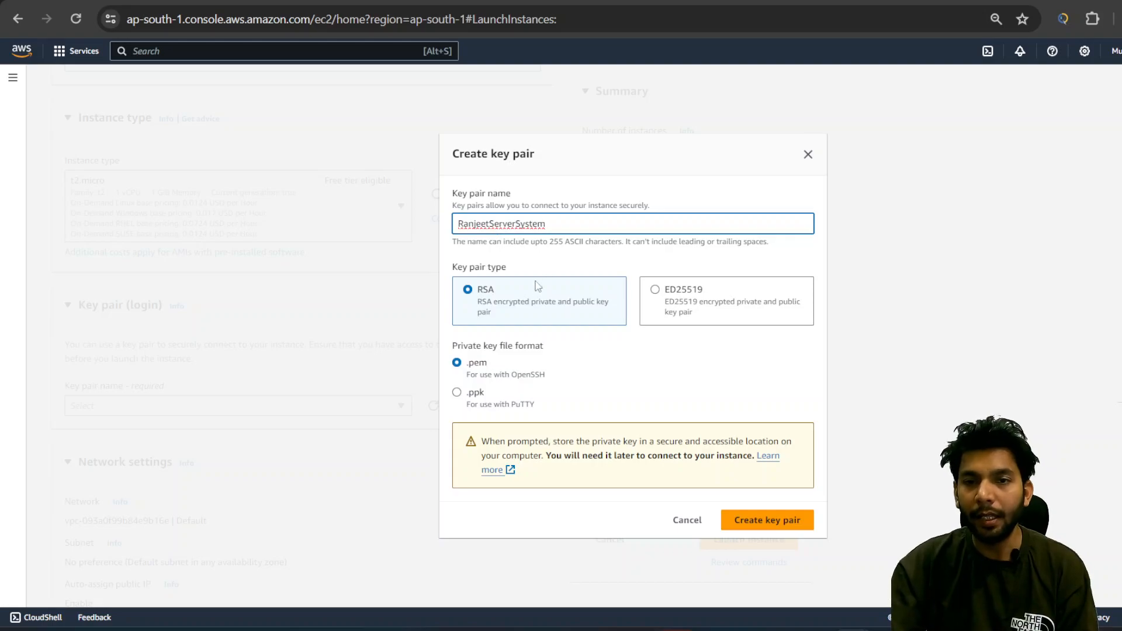
key("BackSpace")
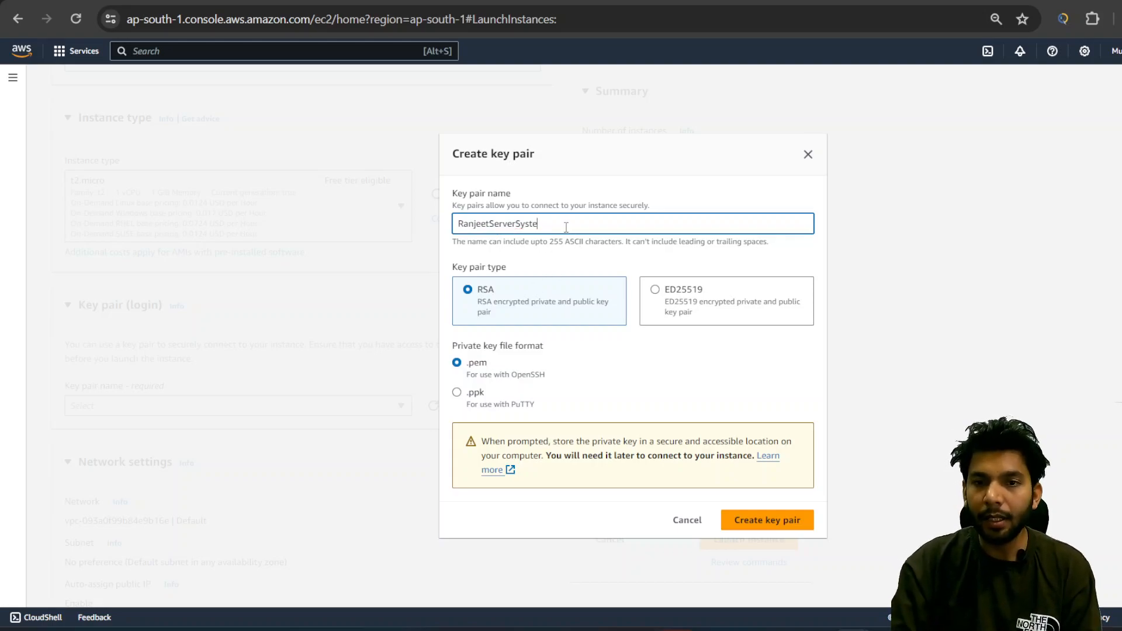
key("BackSpace")
key("BackSpace")
key("BackSpace")
key("BackSpace")
key("BackSpace")
key("BackSpace")
key("BackSpace")
key("BackSpace")
key("BackSpace")
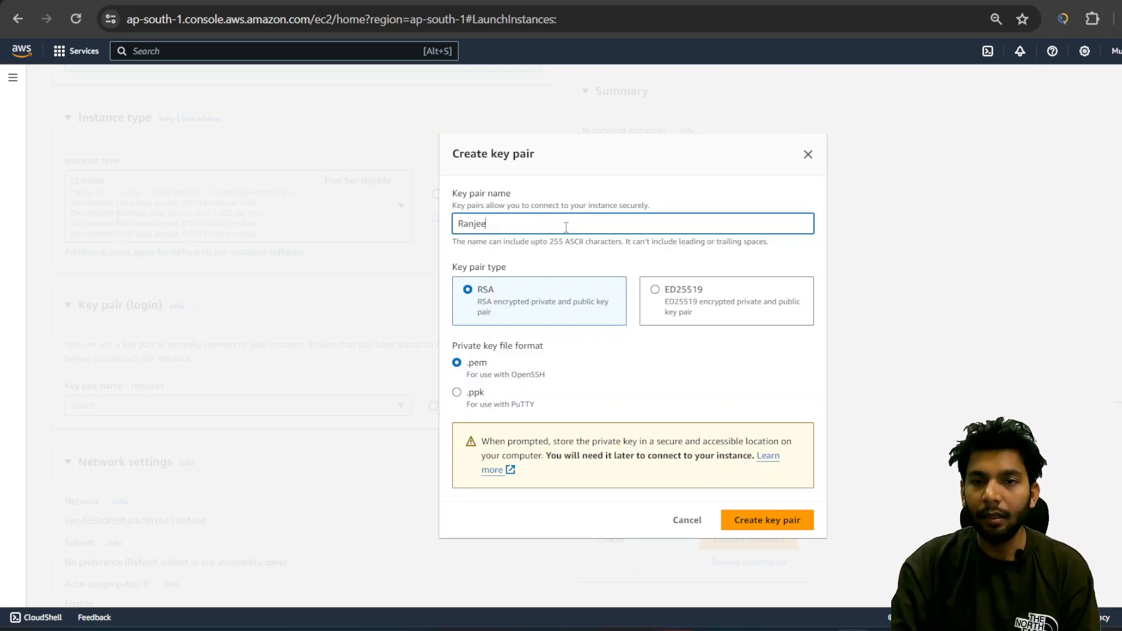
Complete the key pair name with "PuttySystem" after the first name, choose the .ppk private key format and create the key pair.
type("PuttySystem")
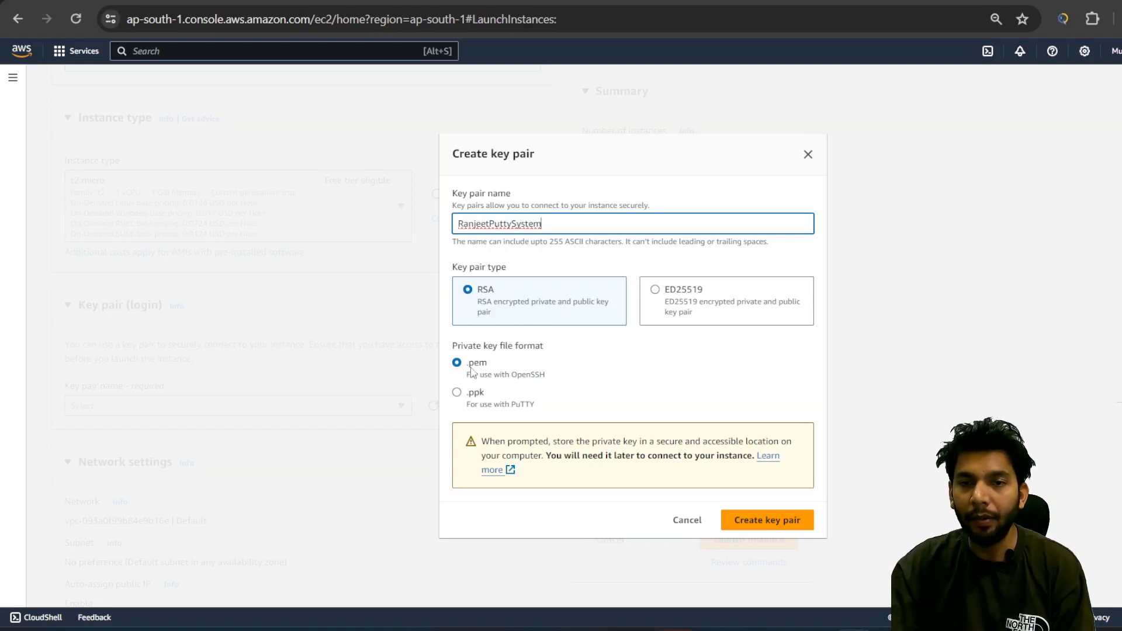
left_click(458, 396)
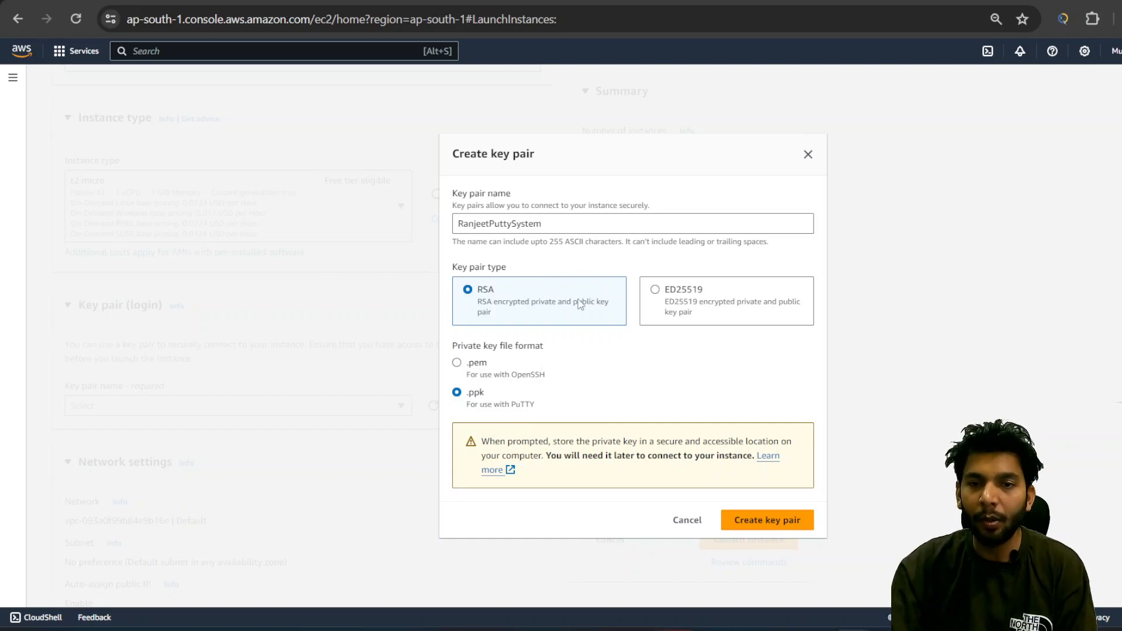
left_click(756, 520)
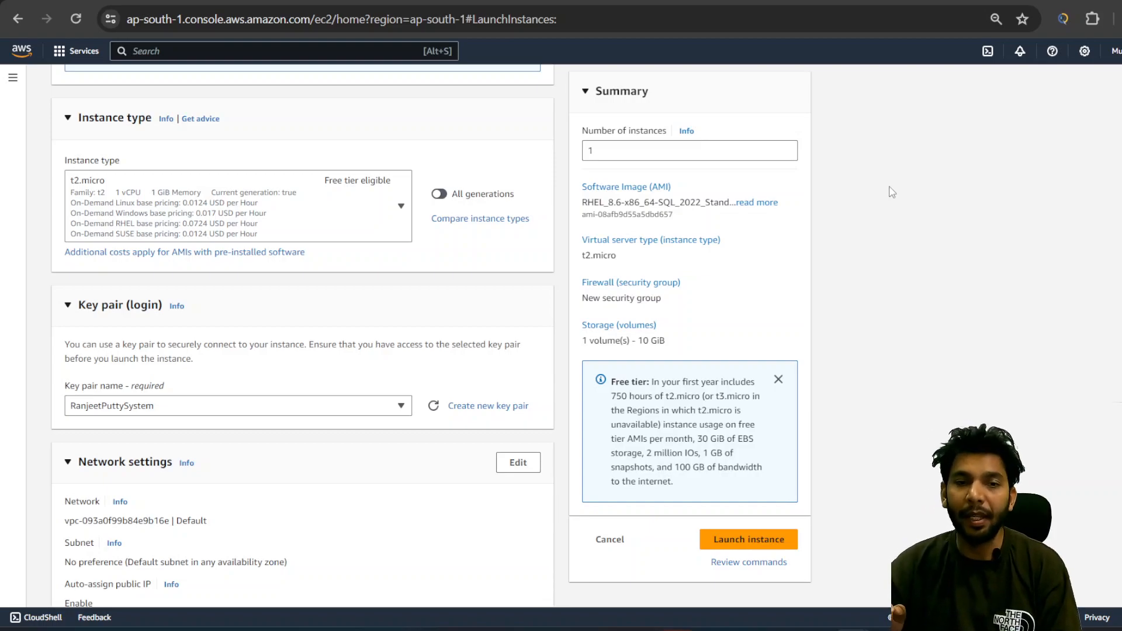
Edit the network settings, keeping the default VPC and choosing the subnet-042c388000fd59675 subnet in ap-south-1b.
scroll(549, 298, "down", 1)
scroll(548, 299, "down", 3)
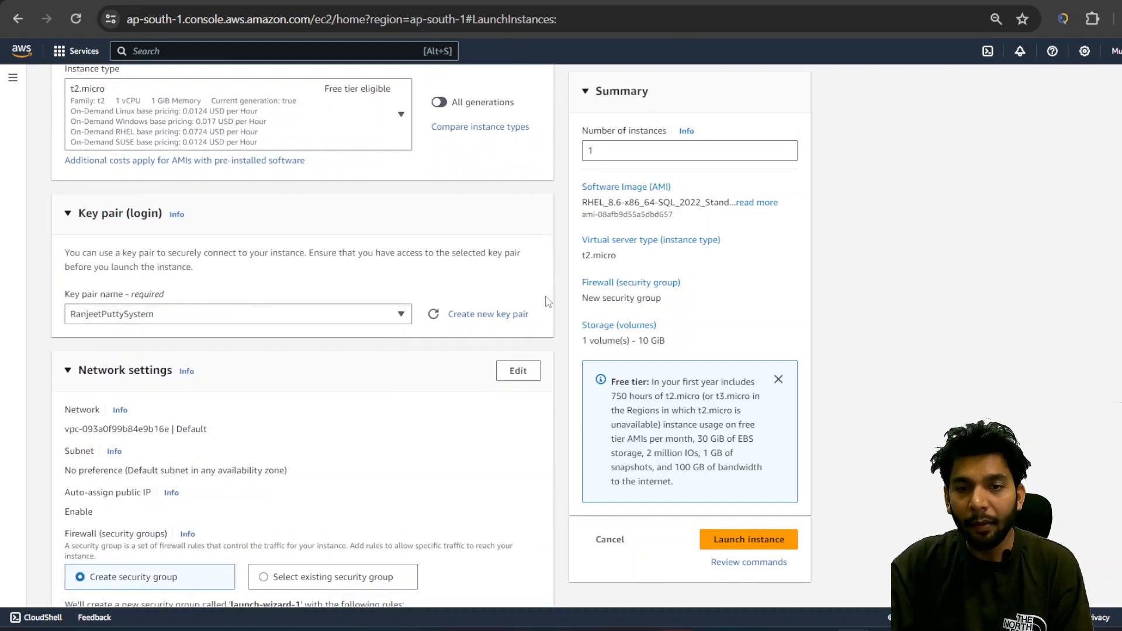
left_click(515, 225)
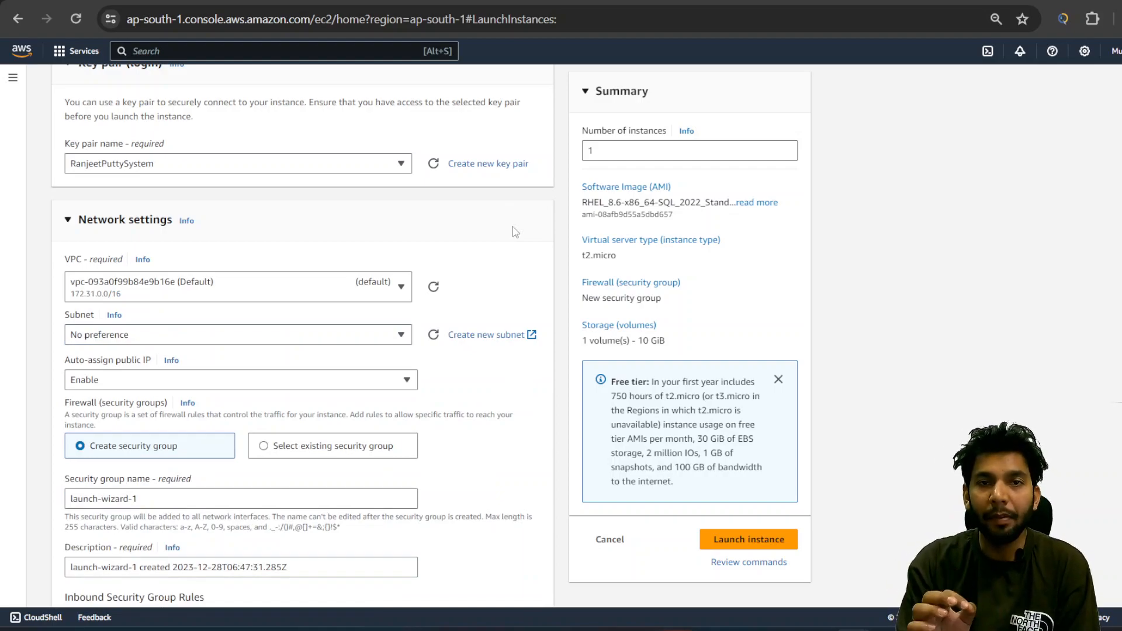
left_click(353, 299)
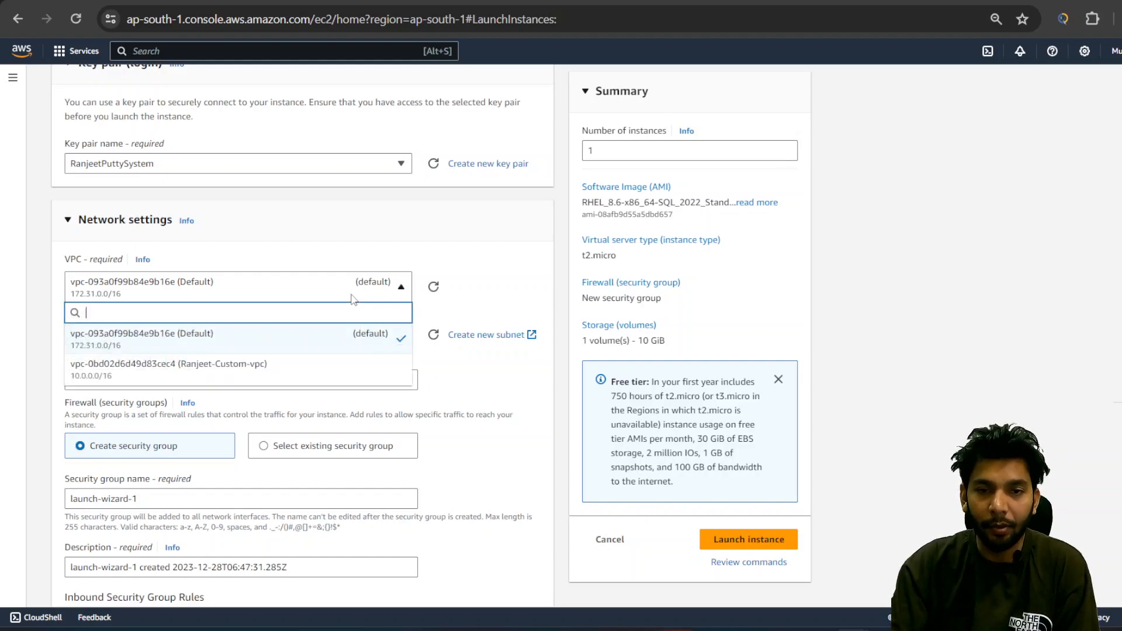
left_click(337, 338)
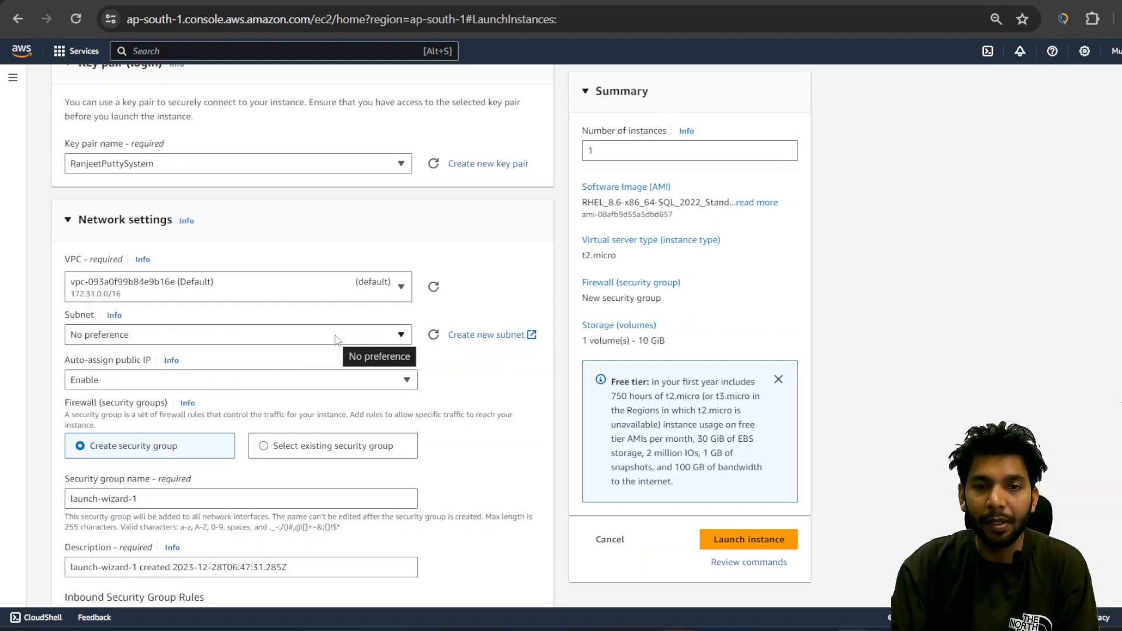
left_click(402, 340)
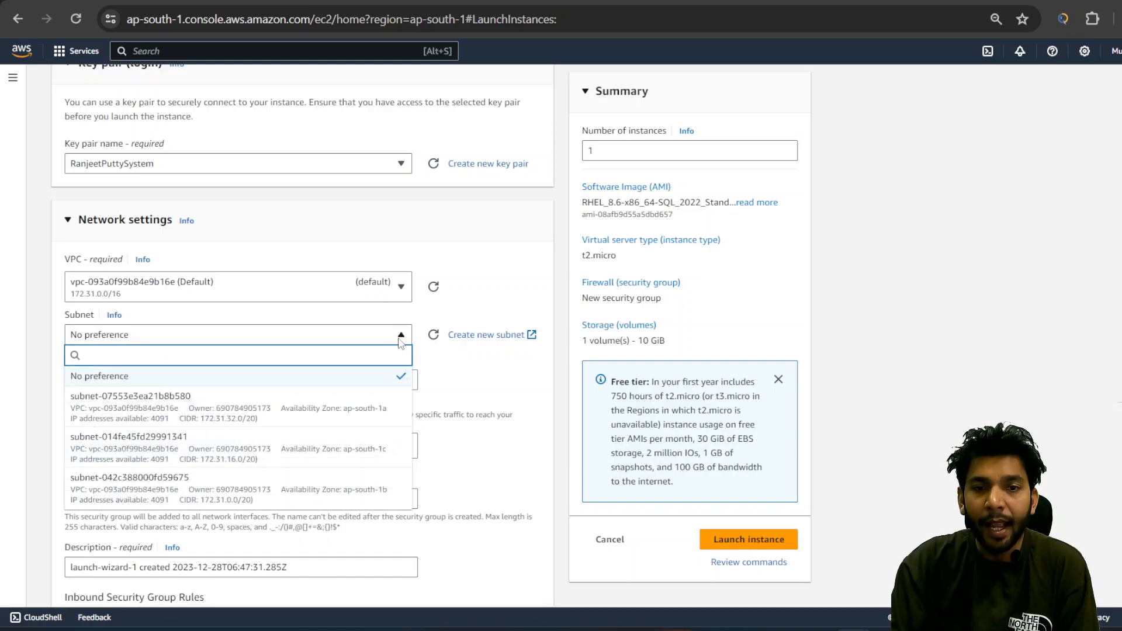
left_click(364, 487)
Name the new security group with the owner's first name followed by "PuttySecurityGroup".
scroll(380, 395, "up", 10)
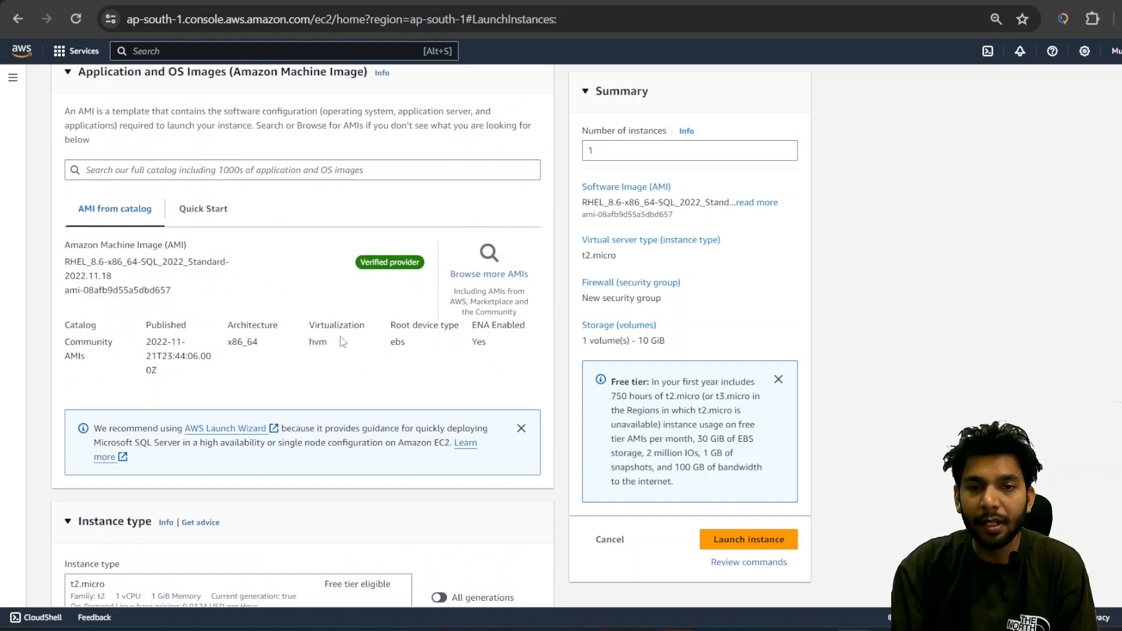
scroll(345, 345, "down", 1)
scroll(343, 345, "up", 1)
scroll(309, 327, "down", 4)
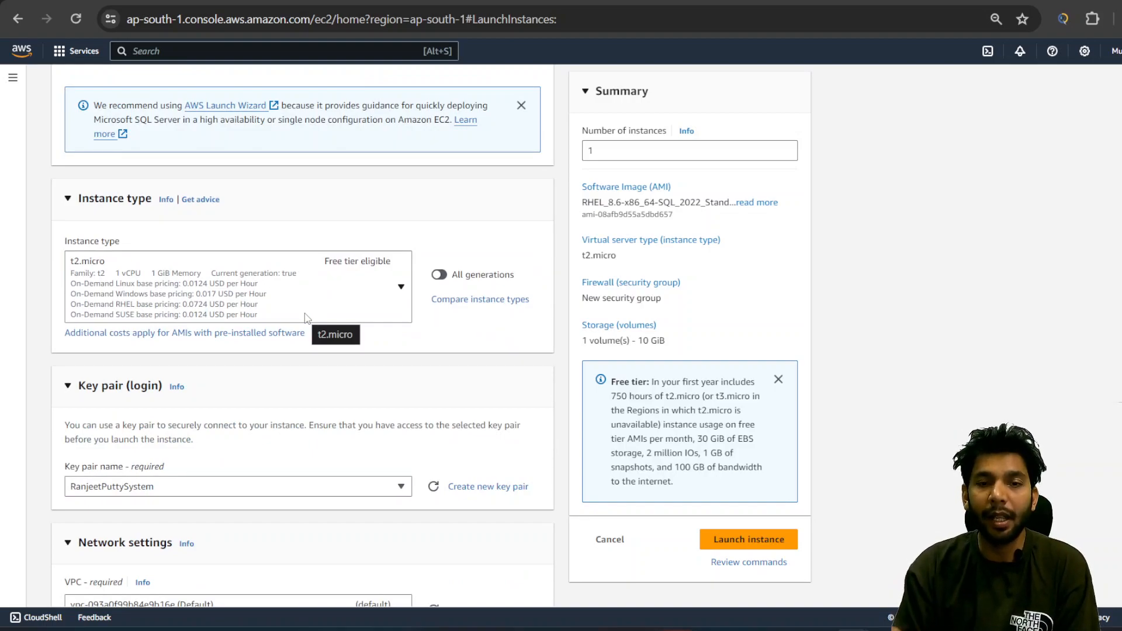
scroll(310, 333, "down", 7)
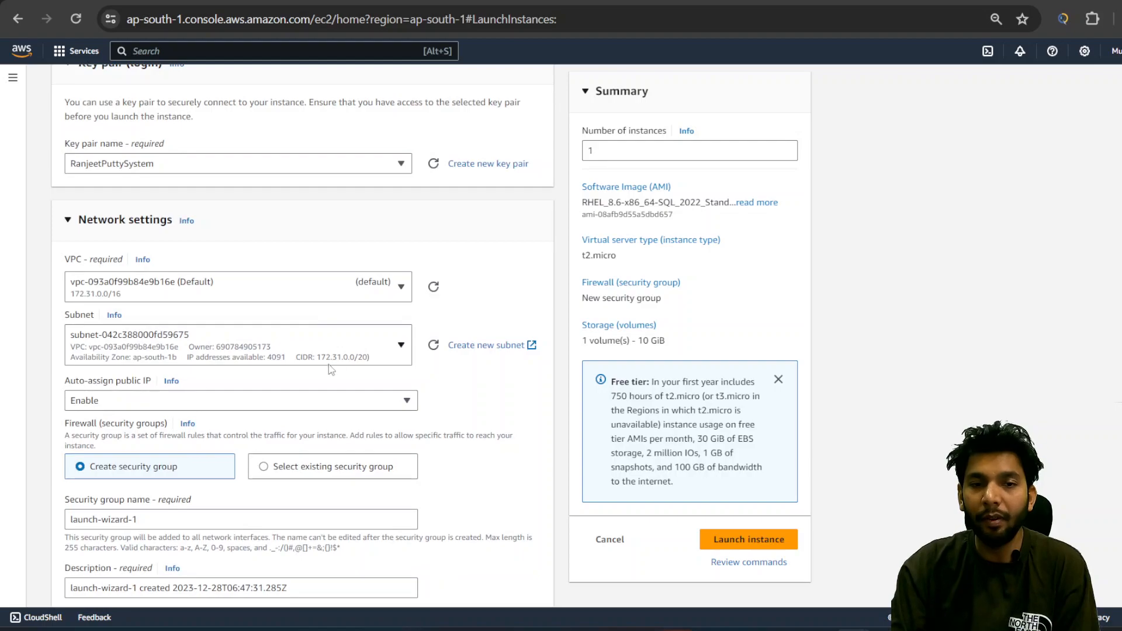
left_click(185, 434)
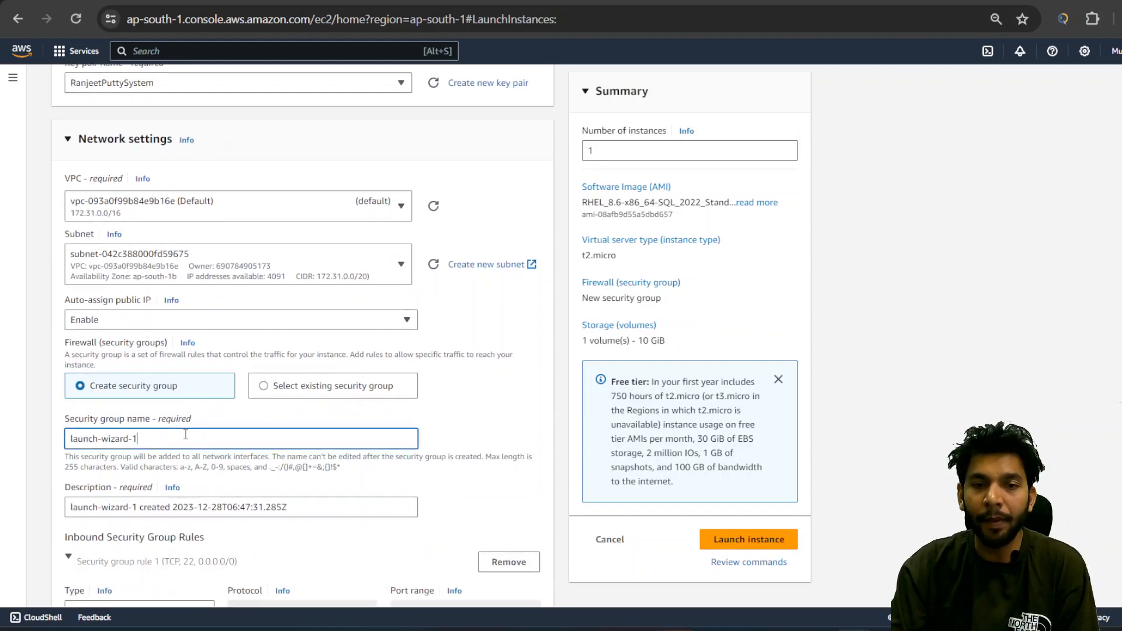
key("ctrl+a")
key("BackSpace")
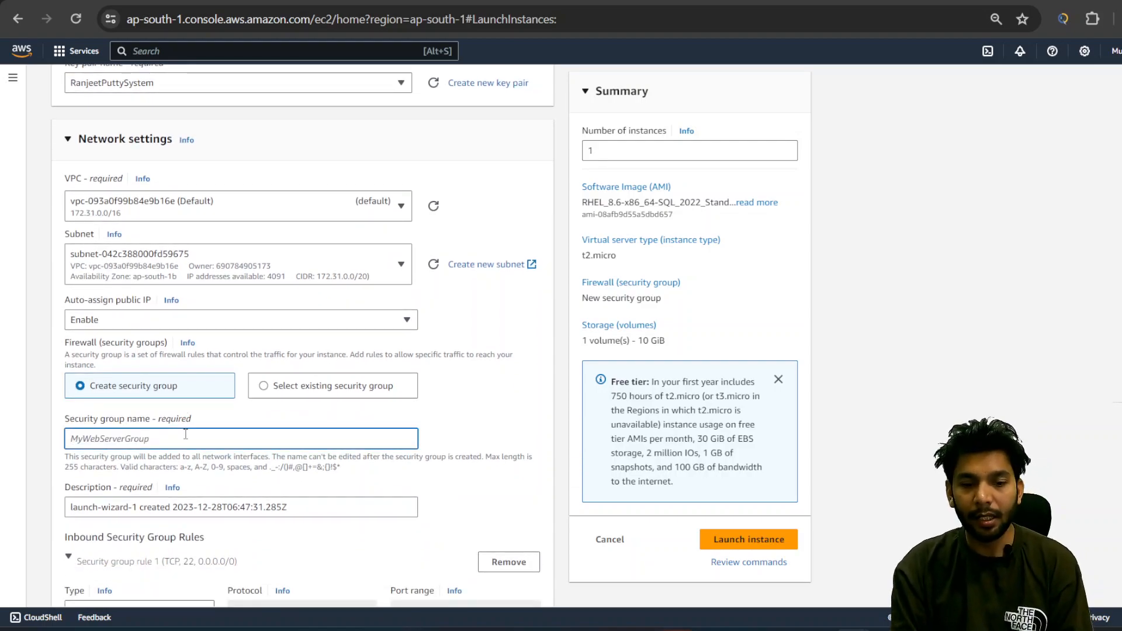
type("Ranjeety")
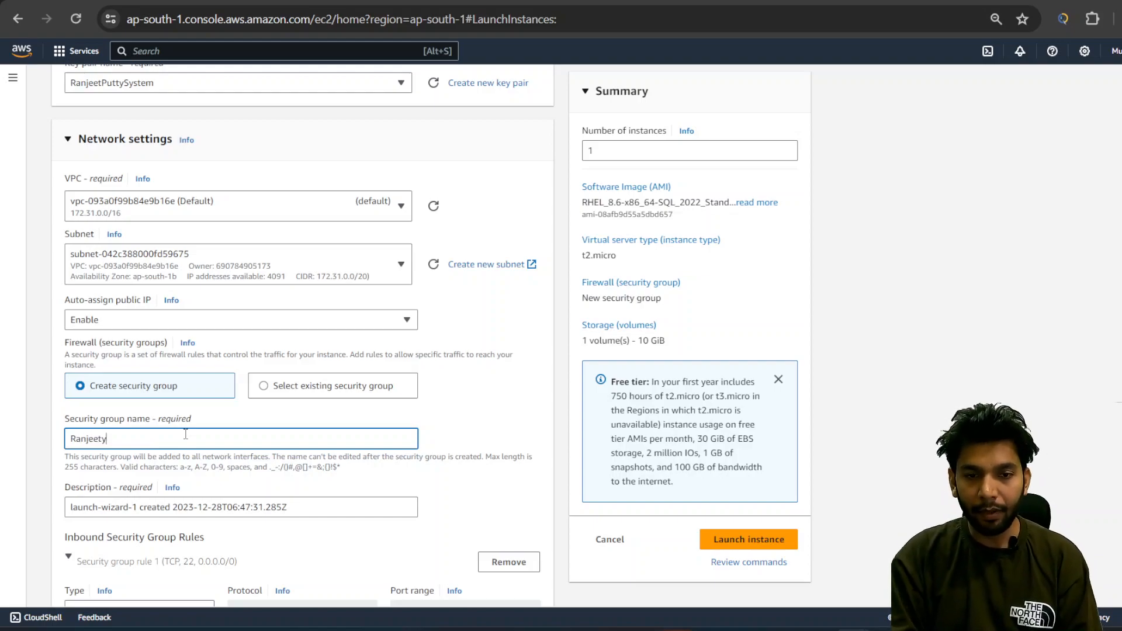
key("BackSpace")
type("Putt")
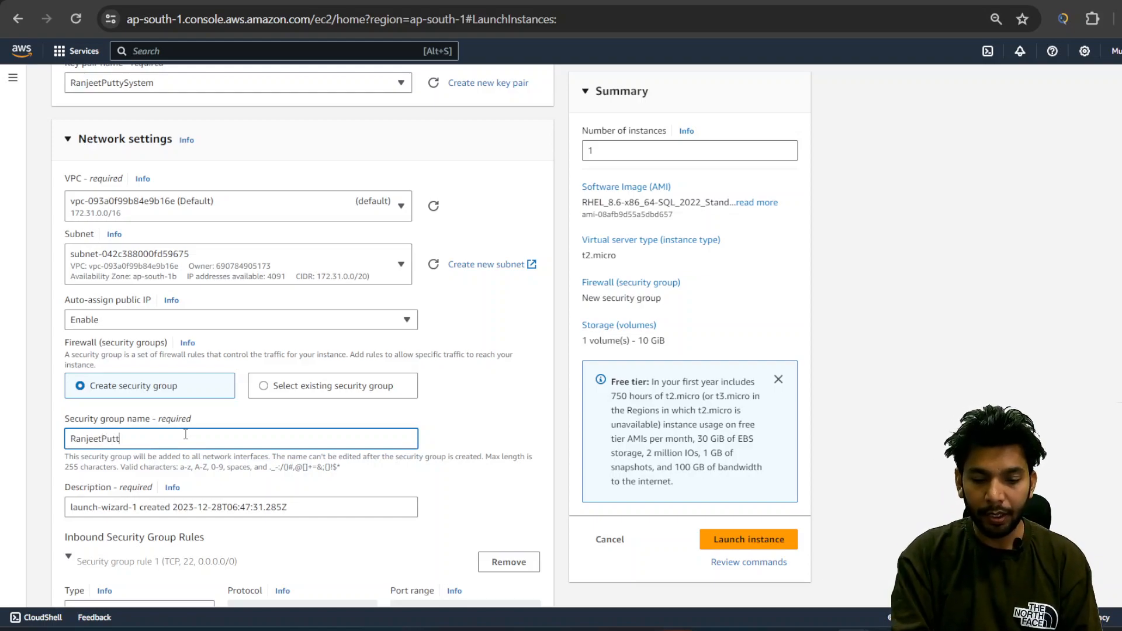
type("ySecurityGr")
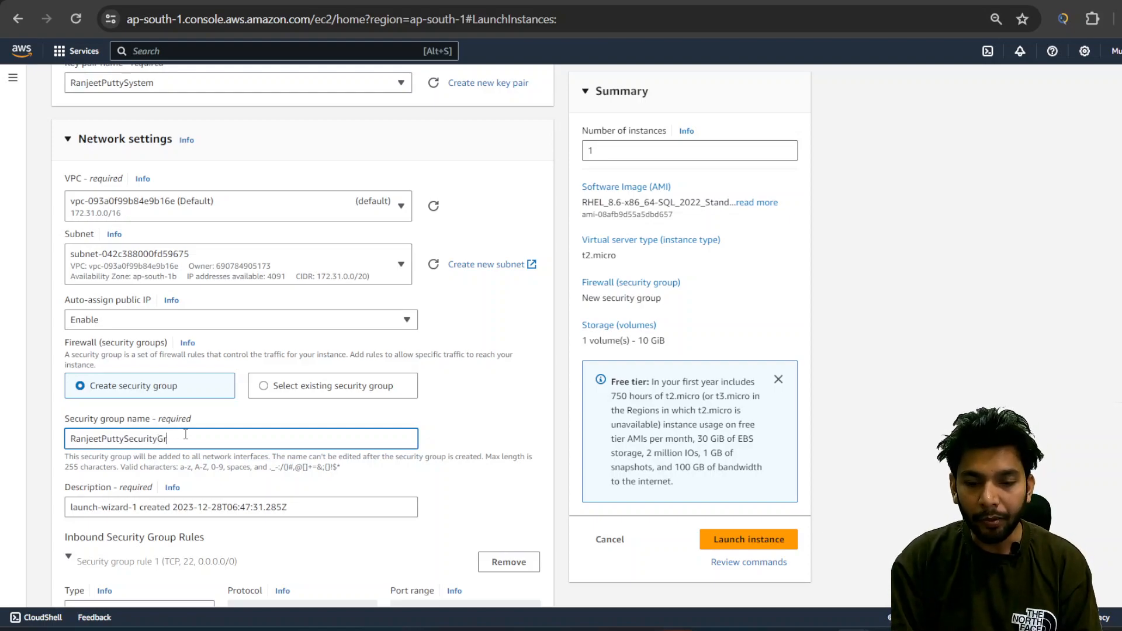
type("pop")
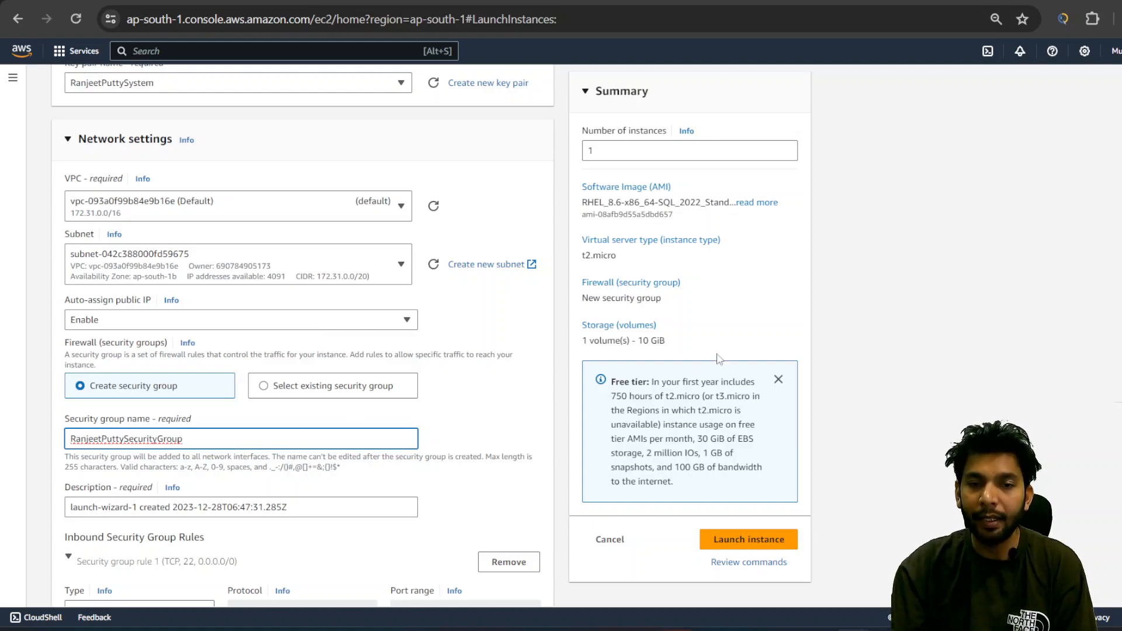
left_click_drag(204, 436, 42, 460)
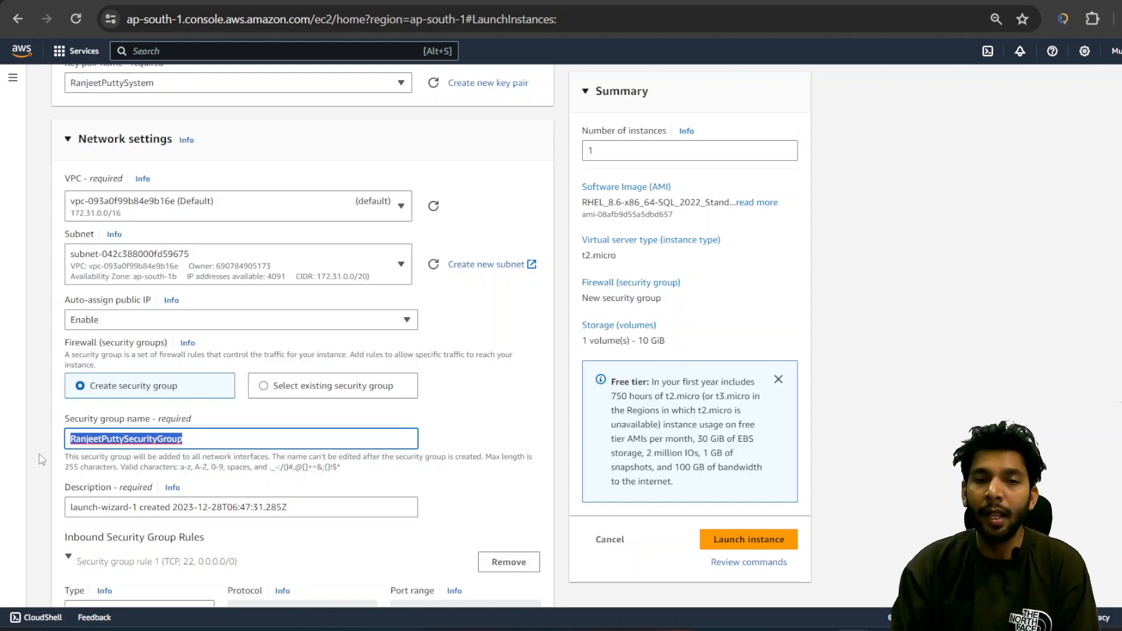
Replace the security group description with "This security group am using for the configuration of my Ec2 instance".
scroll(266, 471, "down", 1)
triple_click(334, 417)
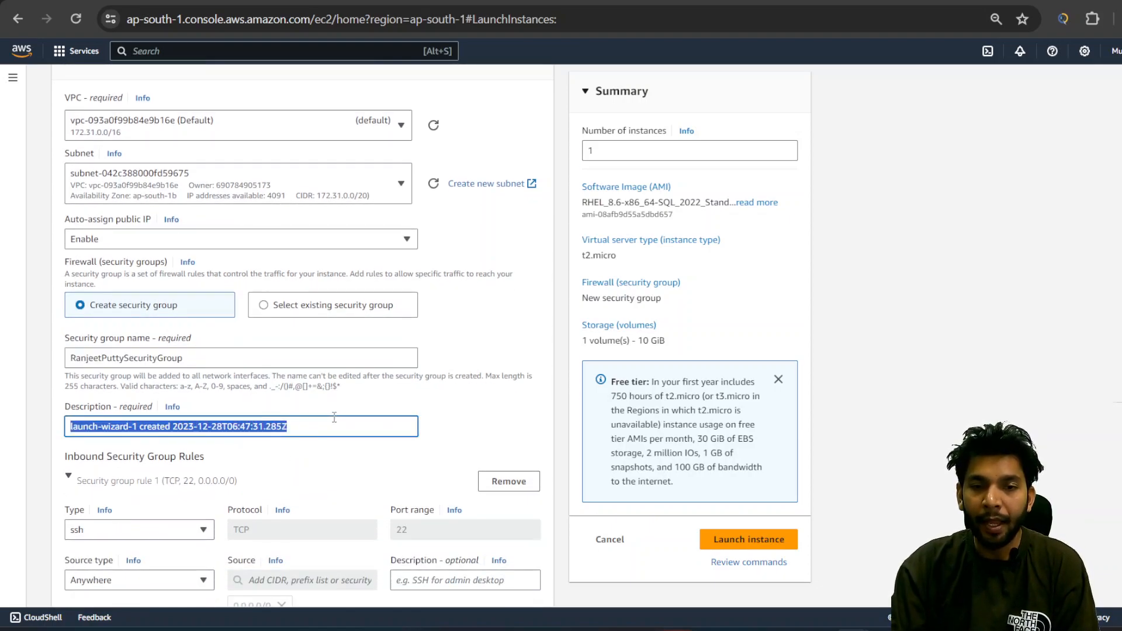
key("BackSpace")
type("This securit")
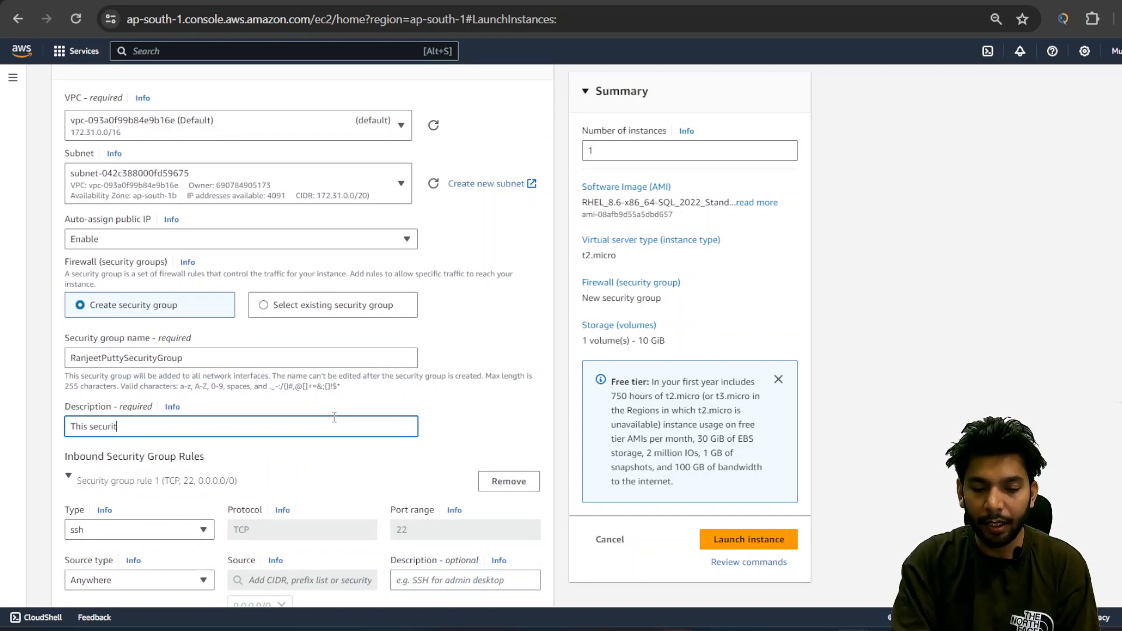
type("y gropup am using ")
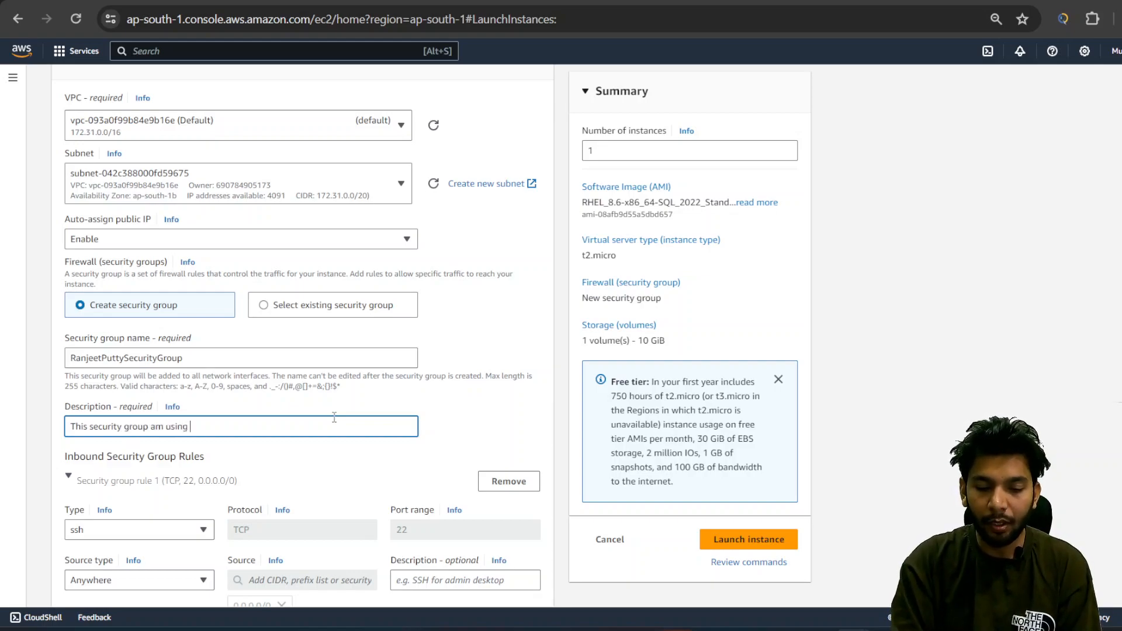
type("for you")
key("BackSpace")
key("BackSpace")
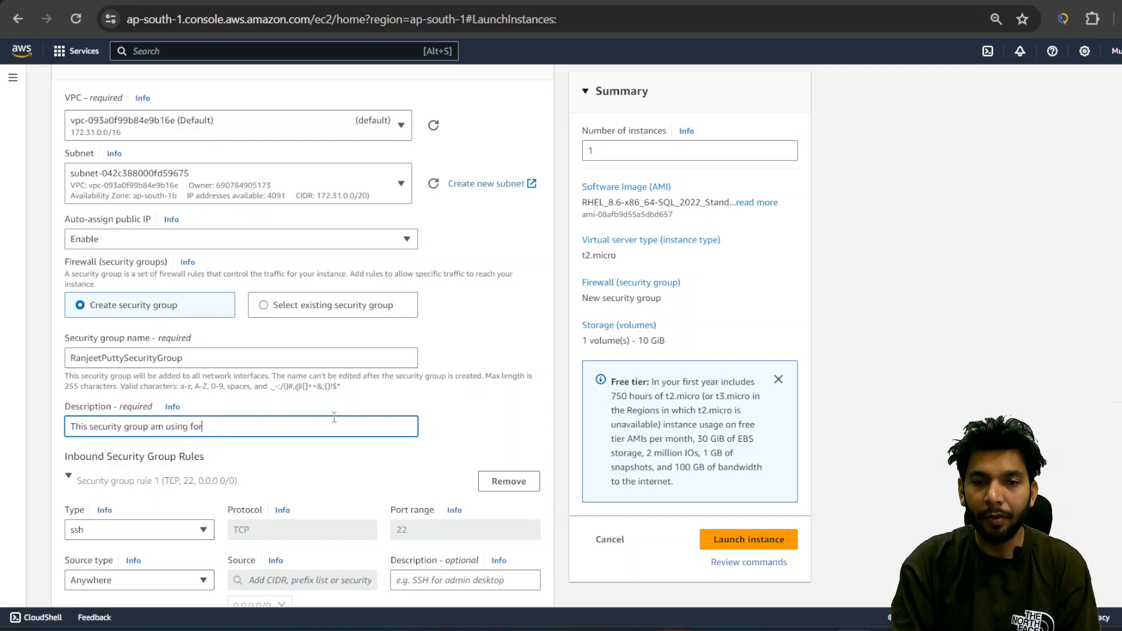
type("he ")
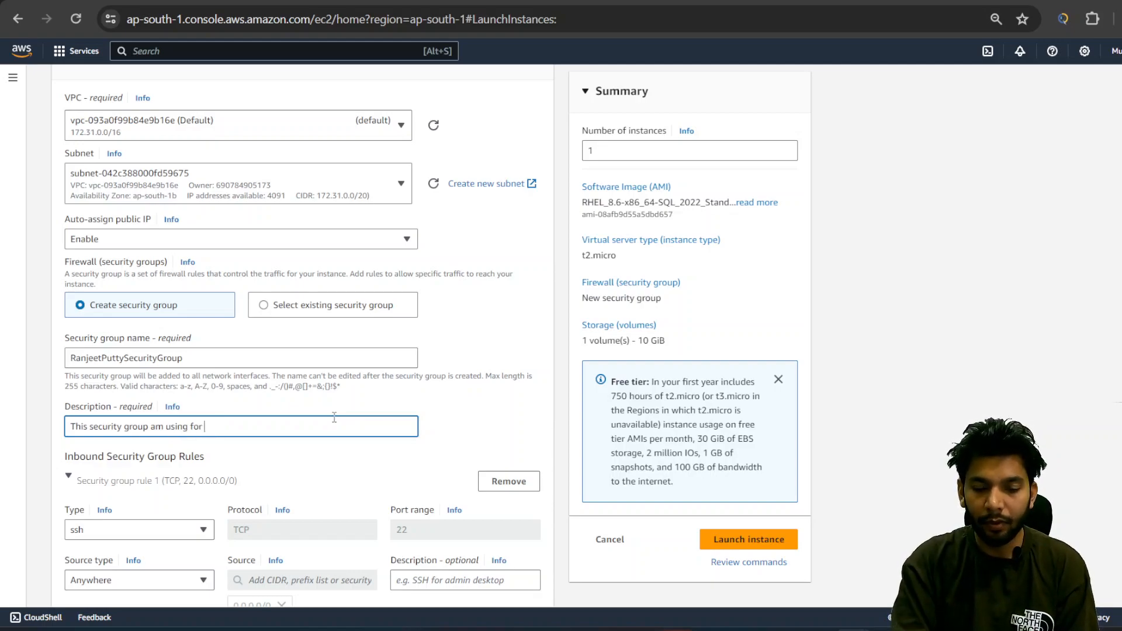
type("configuration of my")
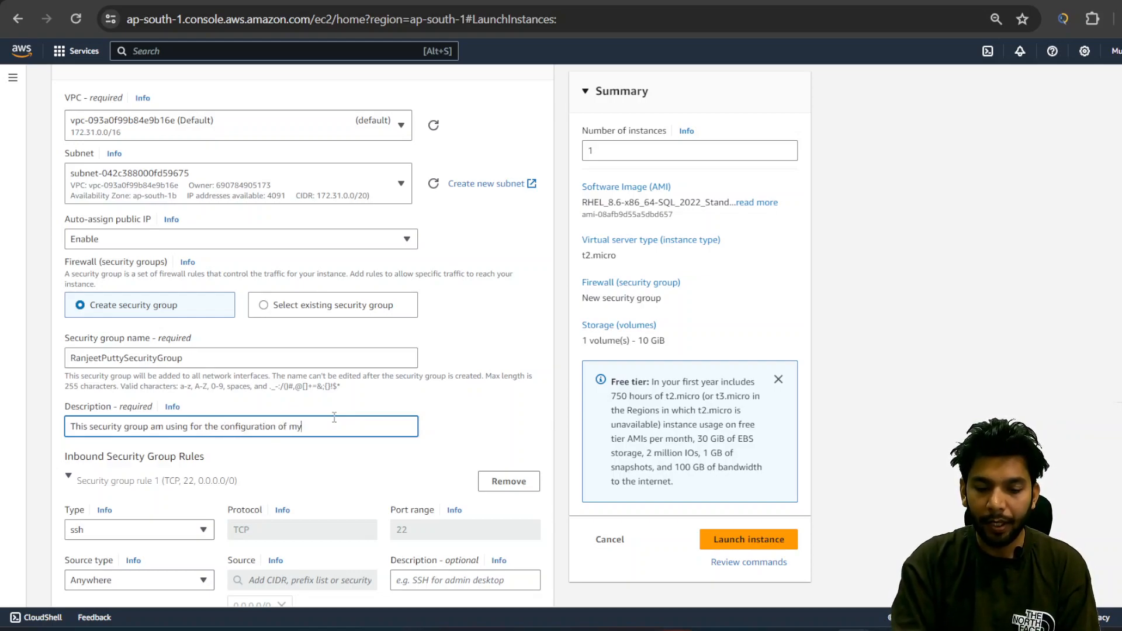
type(" Ec2 instance")
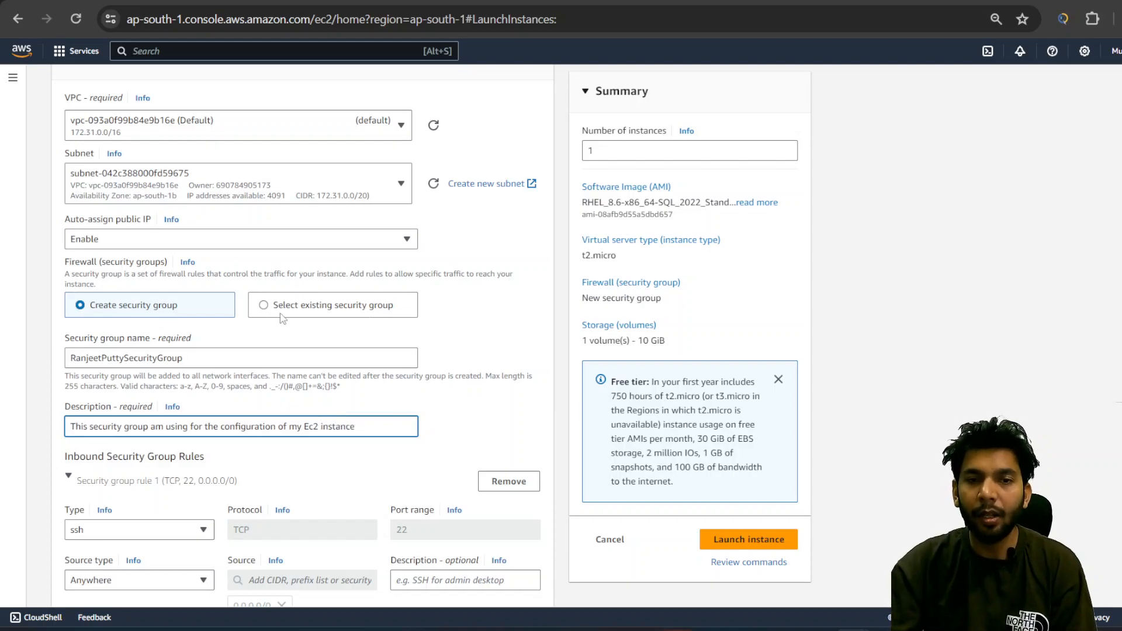
Remove the SSH inbound rule from the new security group.
scroll(285, 319, "down", 3)
scroll(288, 320, "down", 2)
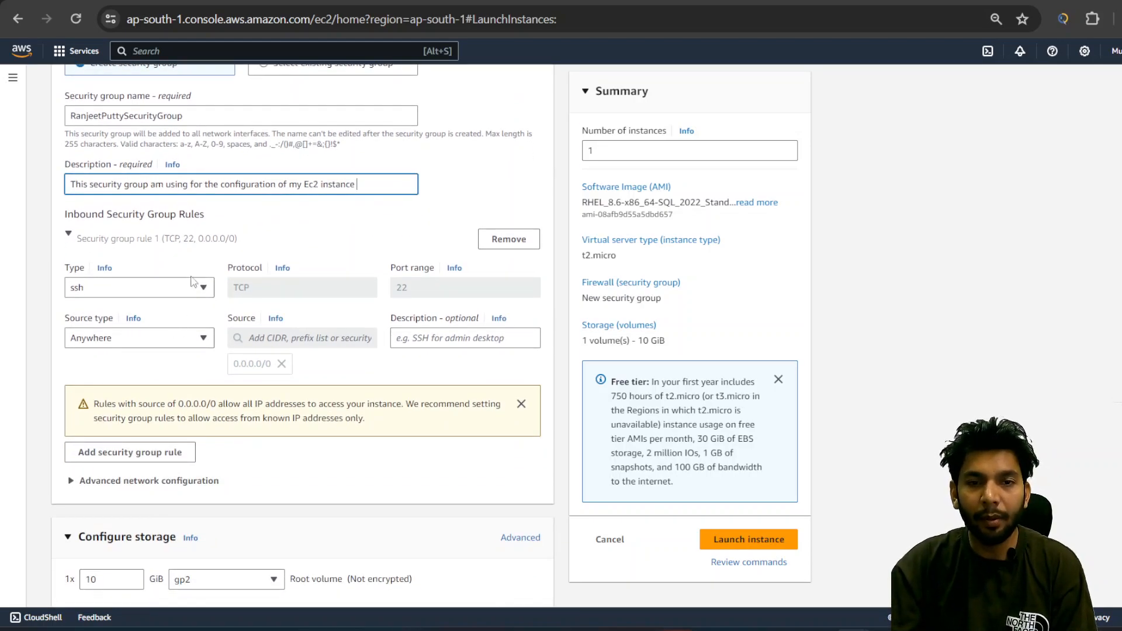
left_click(506, 251)
Check the launch form down to the storage configuration and dismiss the free tier storage notice there.
scroll(285, 310, "up", 10)
scroll(290, 327, "up", 8)
scroll(248, 260, "up", 2)
scroll(251, 254, "down", 8)
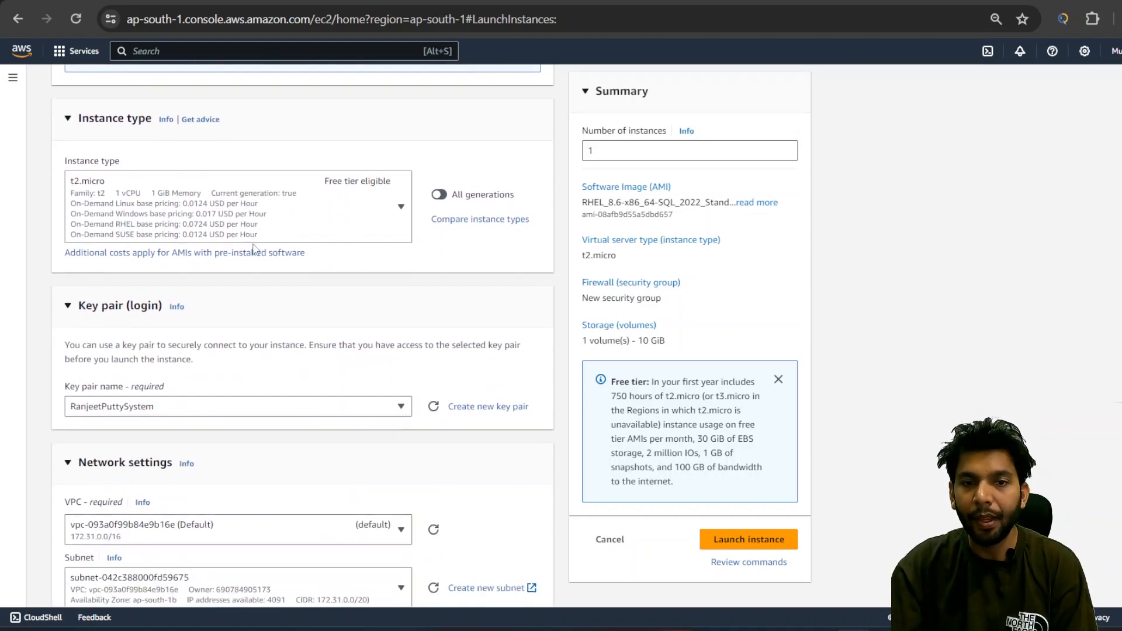
scroll(253, 248, "down", 3)
scroll(252, 362, "down", 4)
scroll(252, 374, "down", 4)
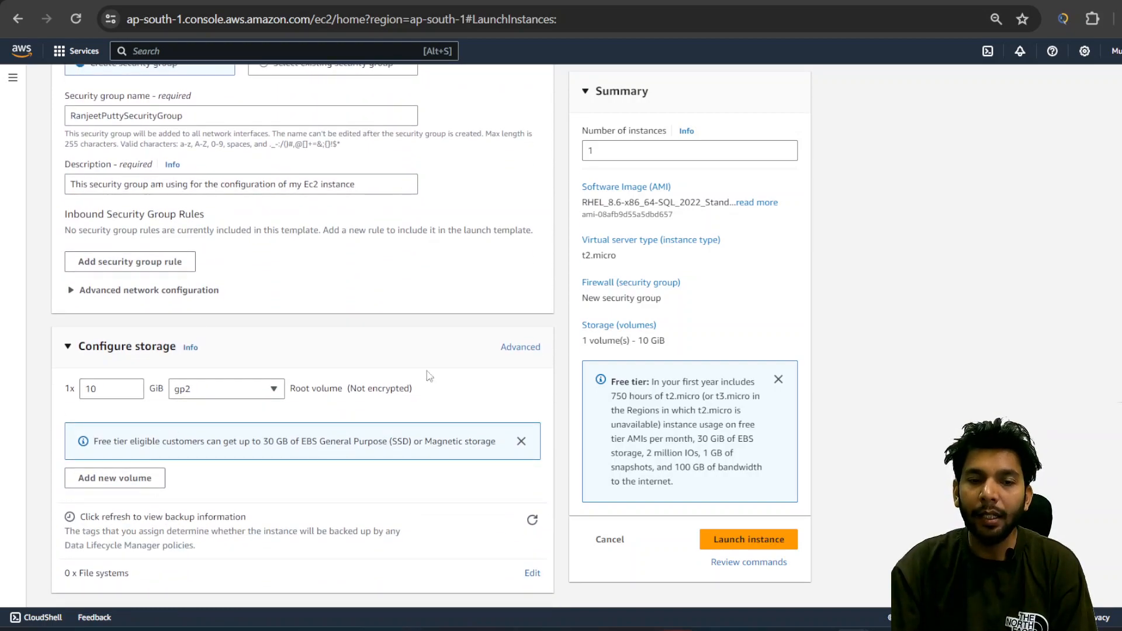
left_click(521, 442)
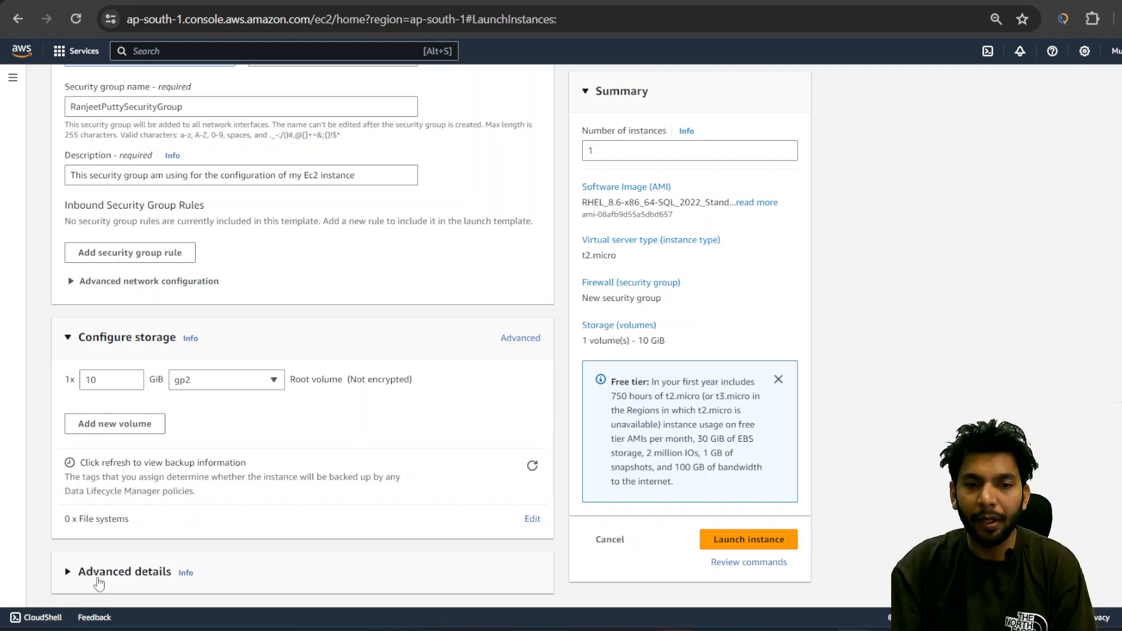
Expand the advanced details and set termination protection to Enable.
left_click(98, 583)
scroll(239, 488, "down", 3)
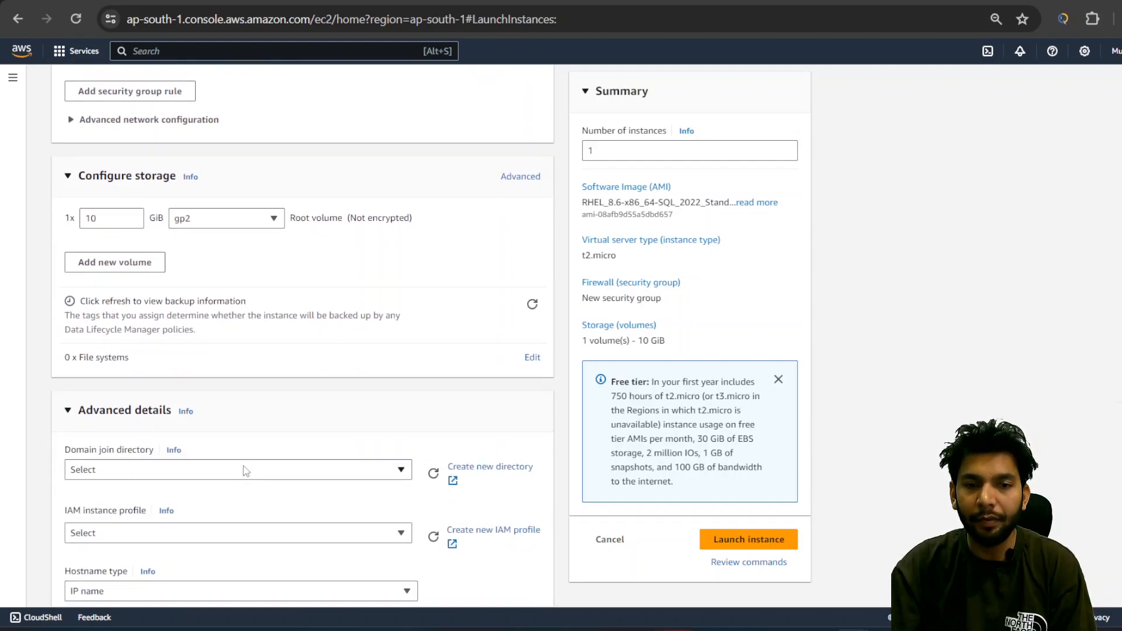
scroll(244, 472, "down", 2)
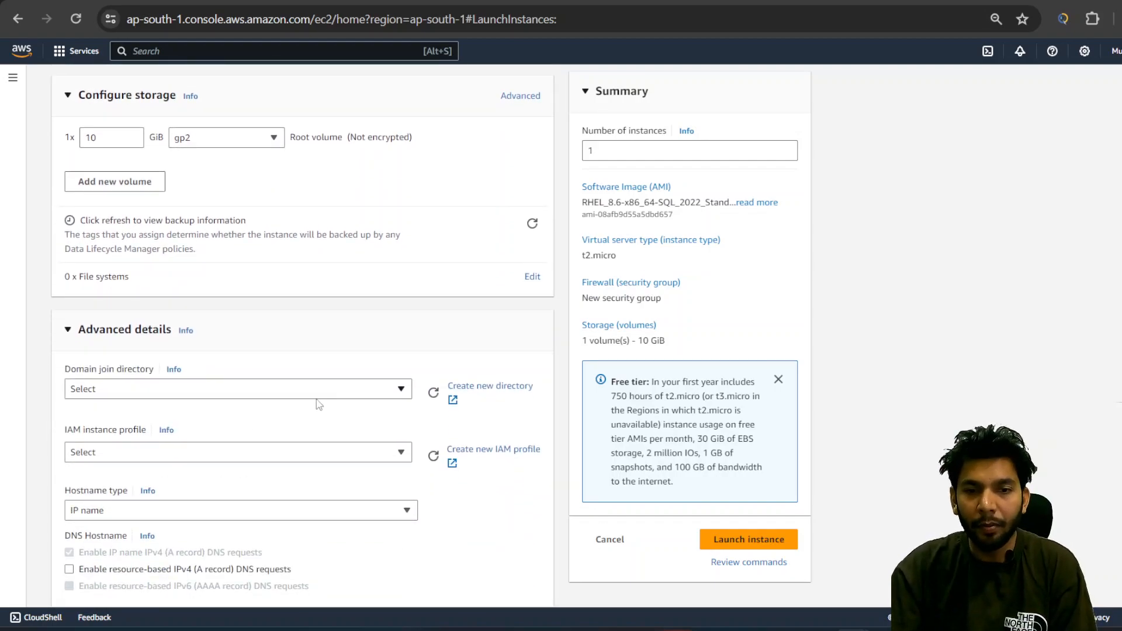
scroll(260, 381, "down", 4)
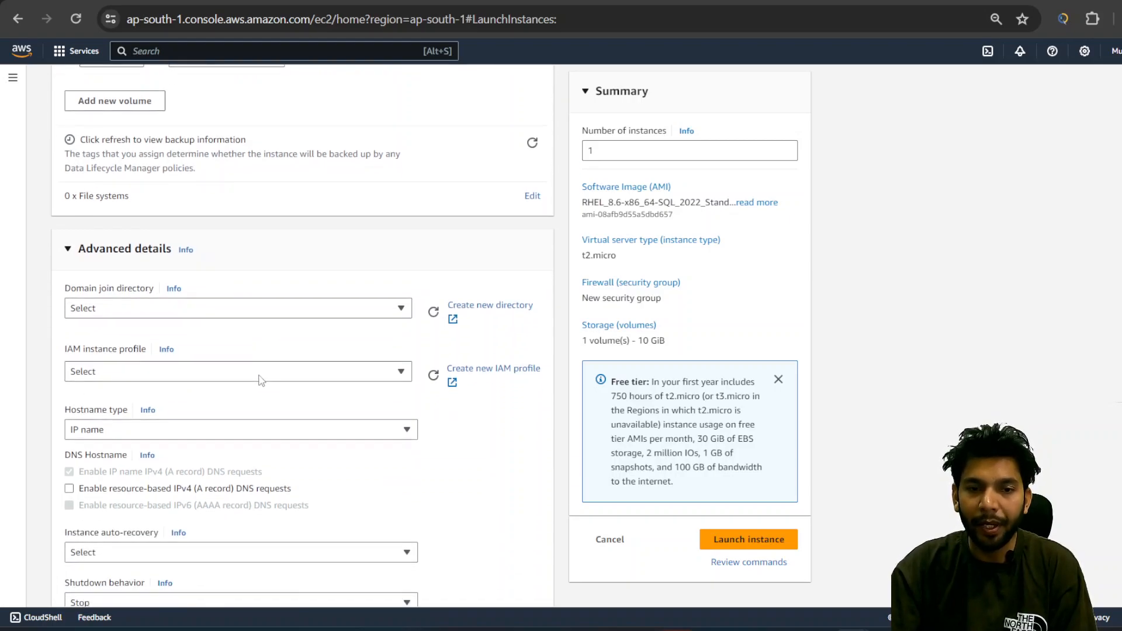
scroll(225, 357, "up", 1)
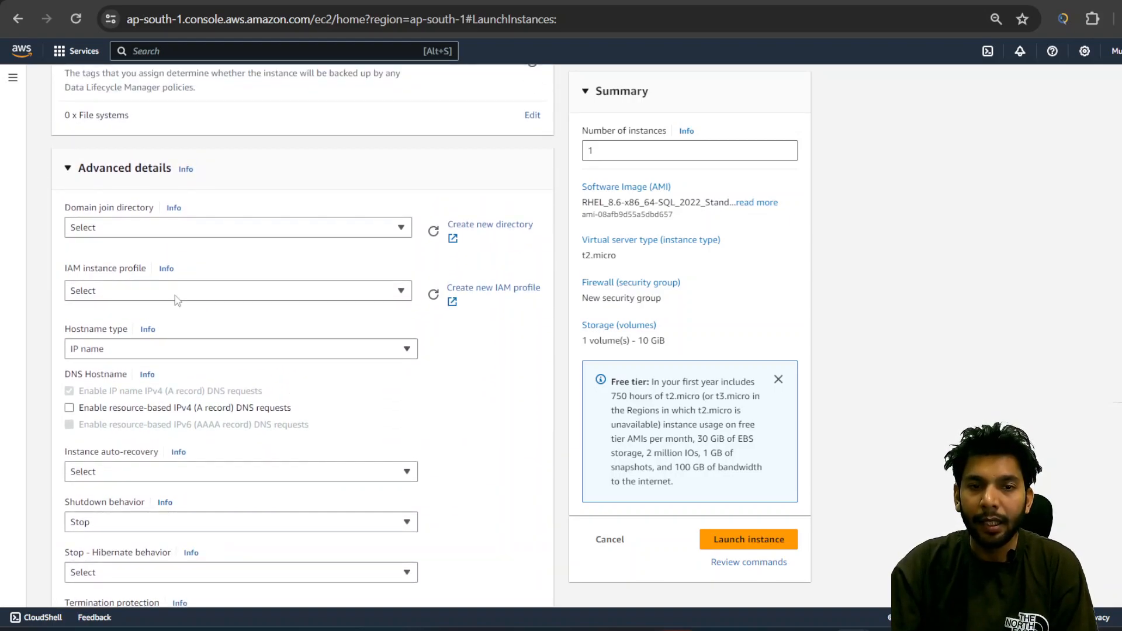
scroll(224, 320, "down", 1)
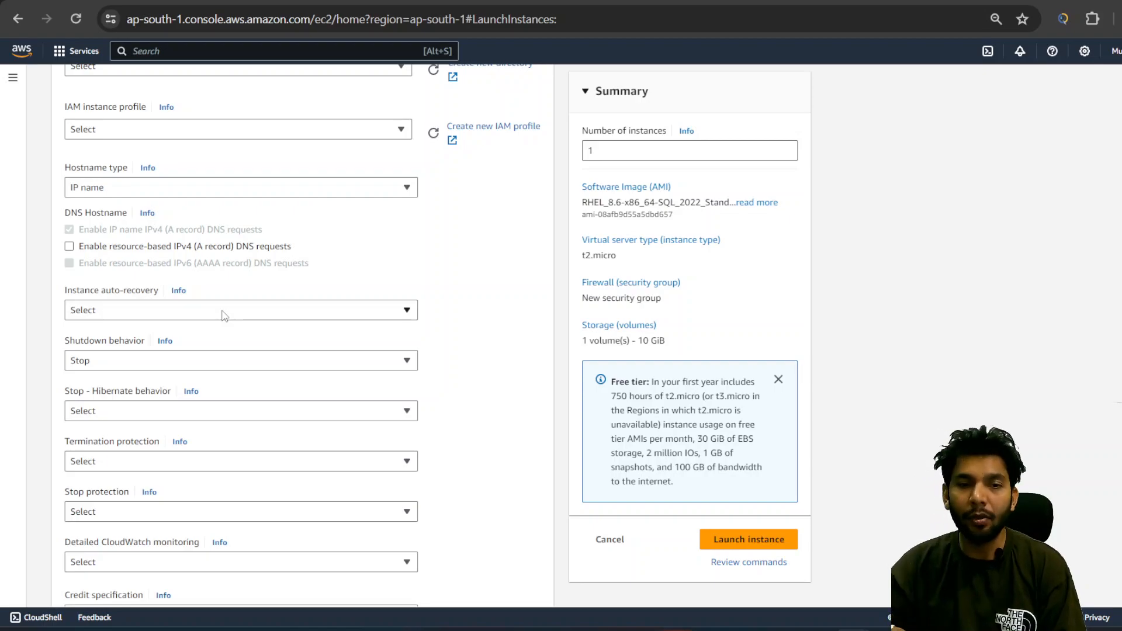
scroll(239, 317, "down", 1)
left_click(307, 383)
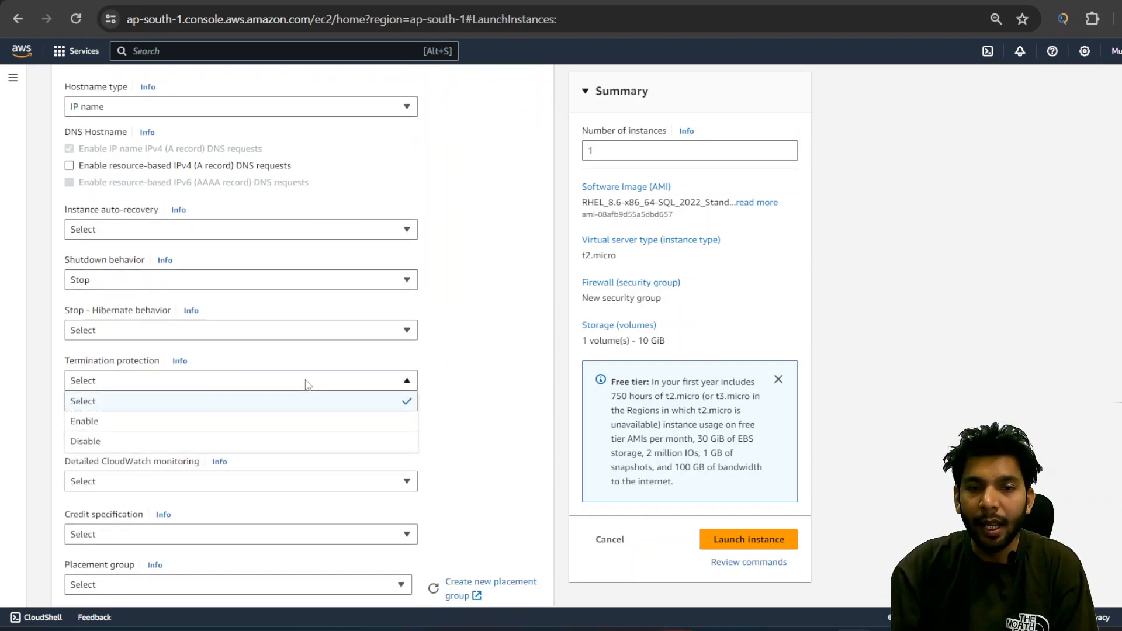
left_click(220, 422)
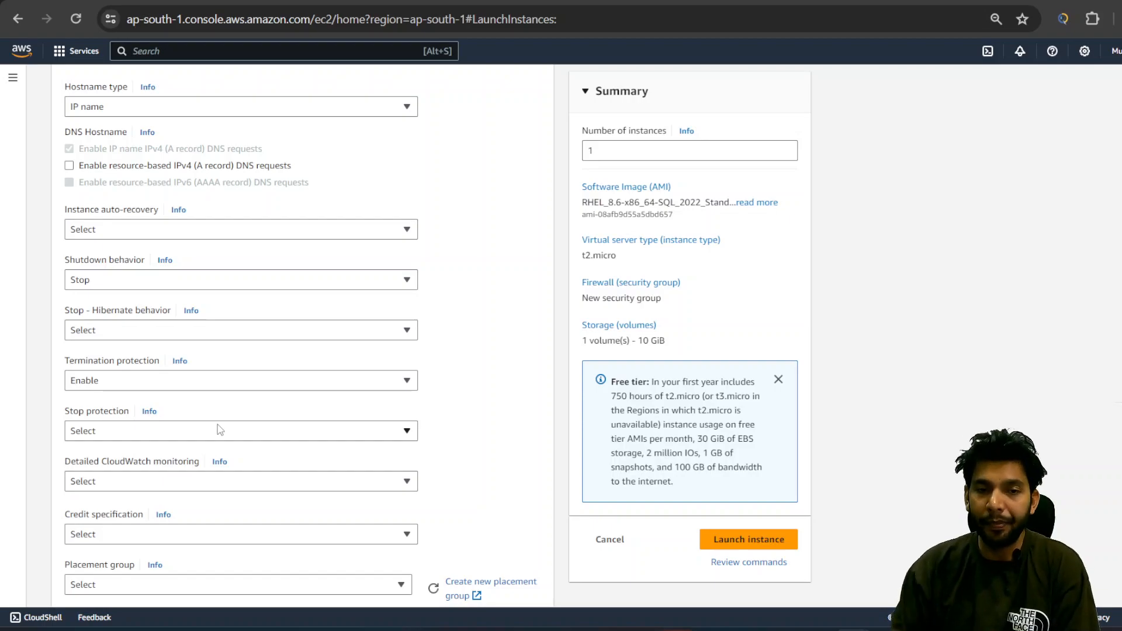
scroll(284, 273, "down", 8)
scroll(257, 221, "up", 15)
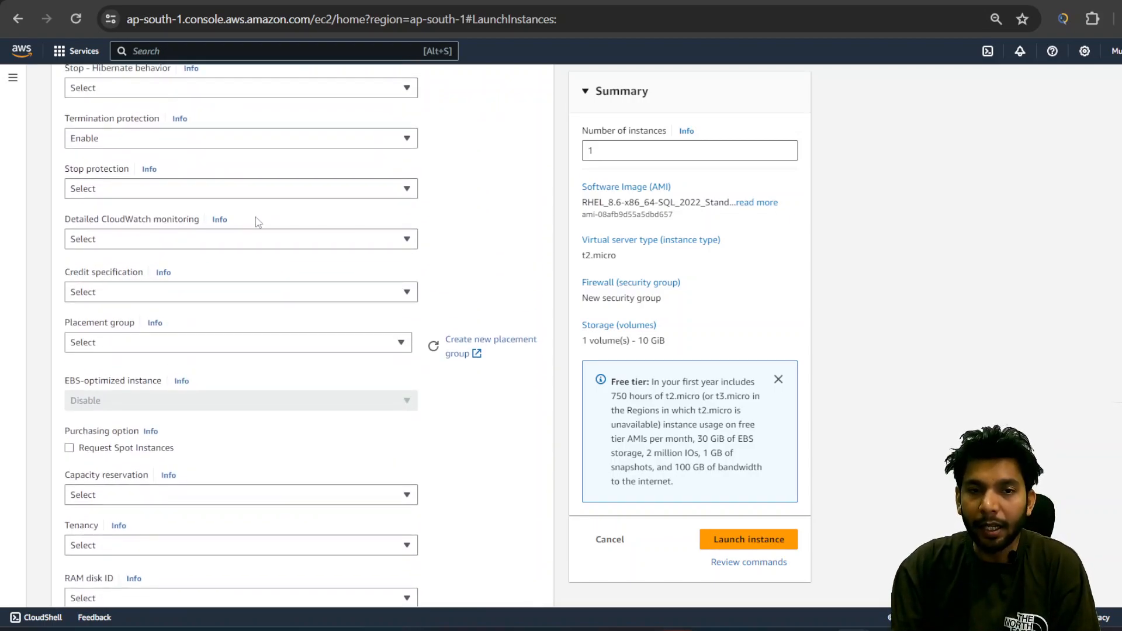
scroll(260, 228, "up", 10)
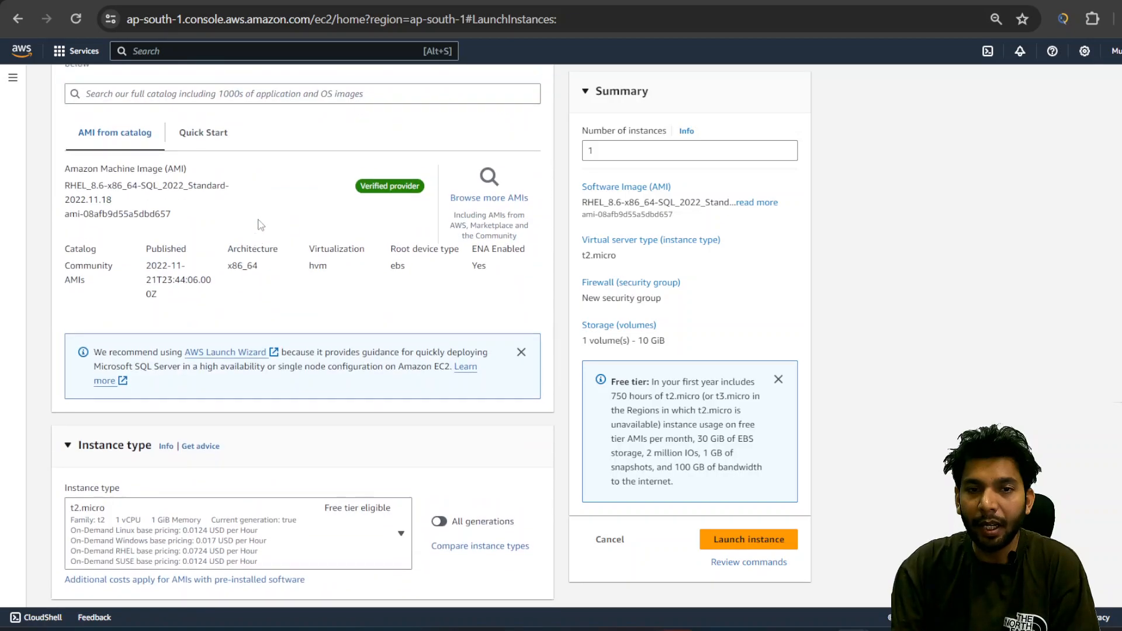
Try to launch the instance with the current settings and reopen its configuration for editing.
left_click(752, 539)
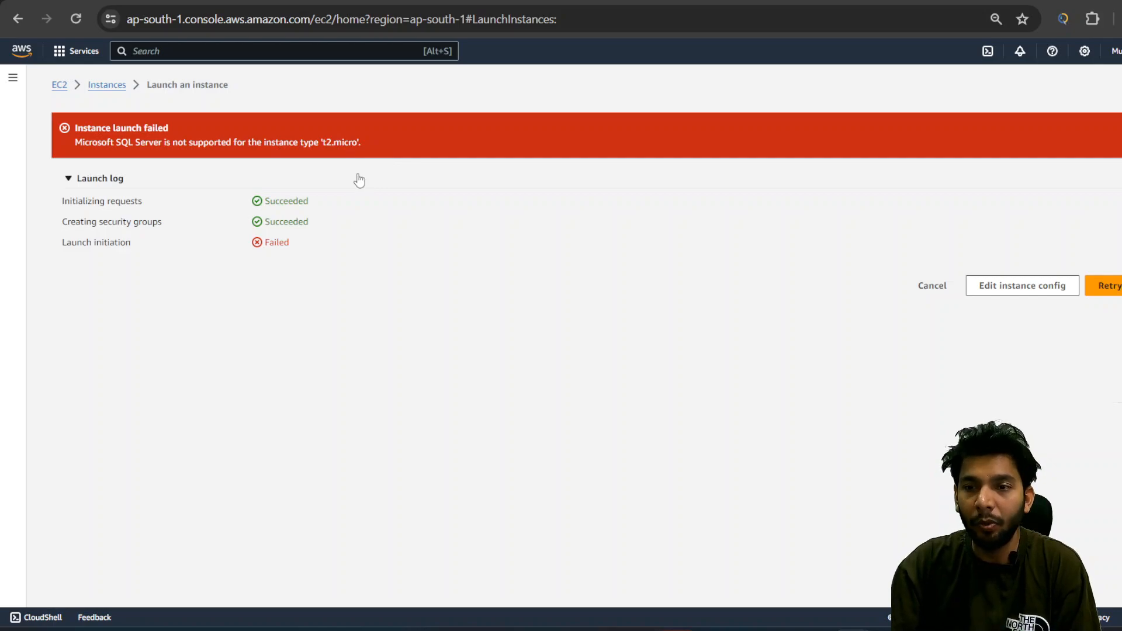
left_click(1033, 286)
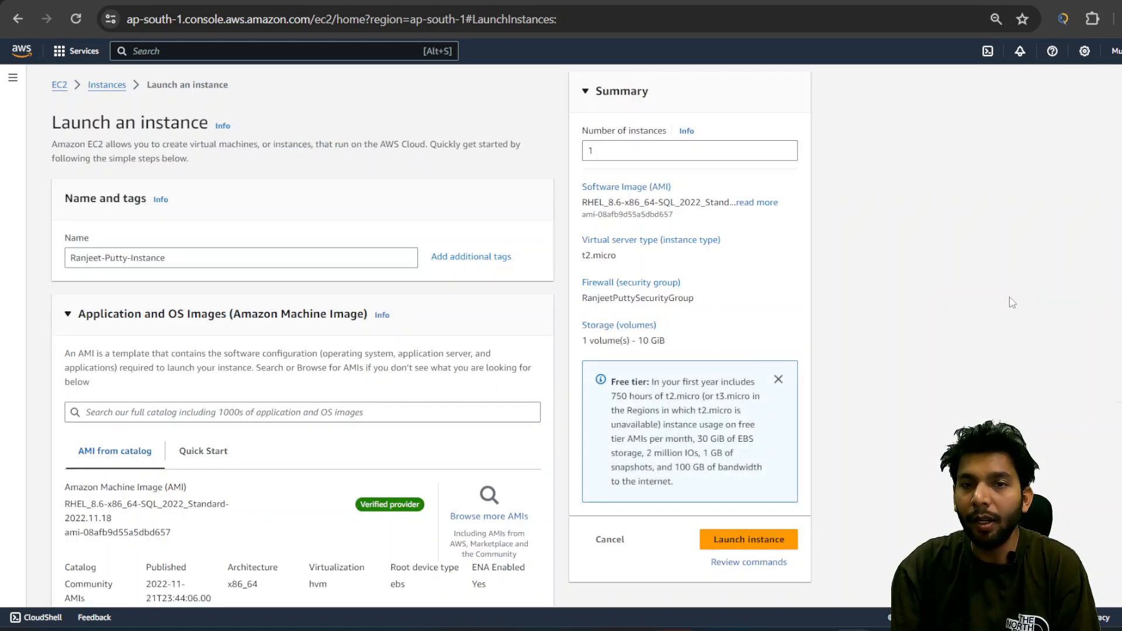
Filter the community AMIs to Red Hat, select RHEL_8.6-x86_64-SQL_2022_Standard-2022.11.18 and accept the resulting settings override.
scroll(896, 250, "down", 1)
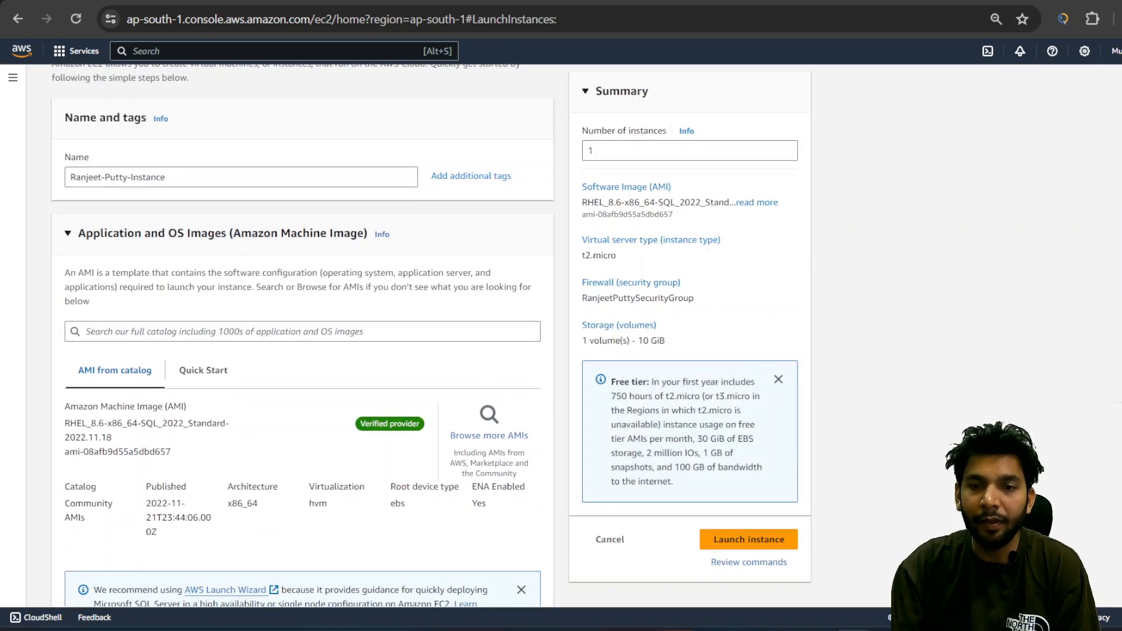
left_click(497, 443)
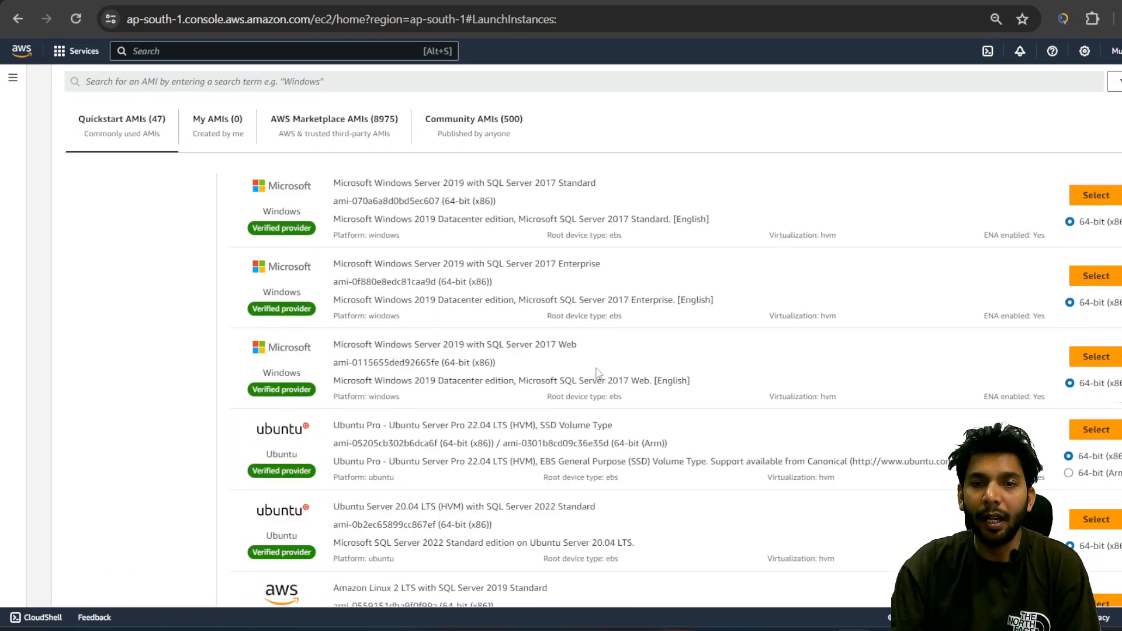
left_click(474, 126)
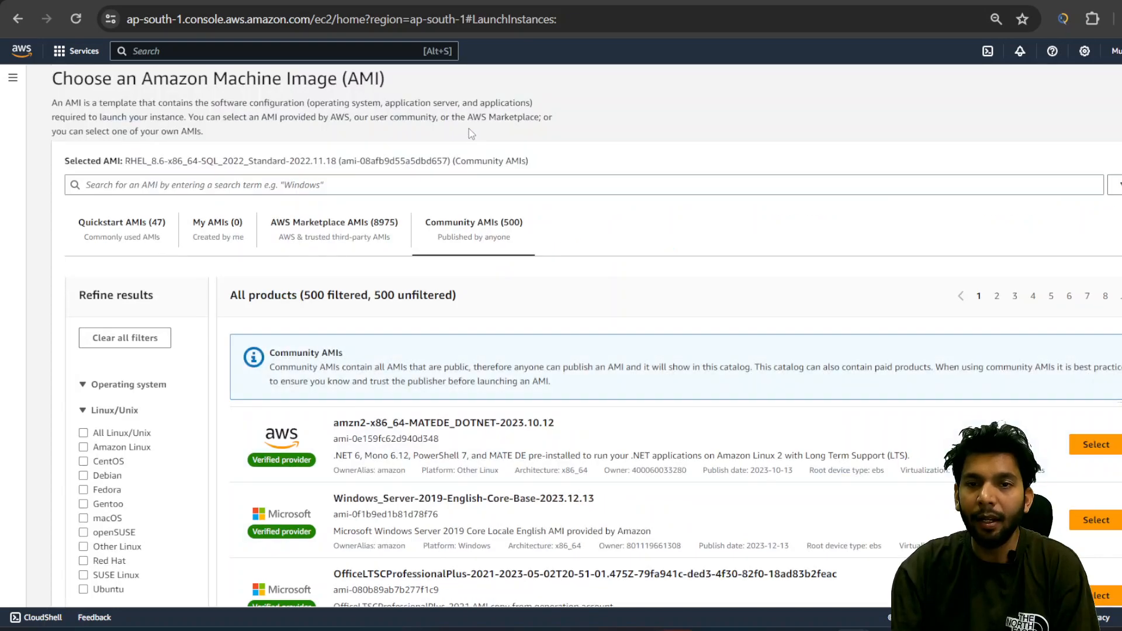
scroll(592, 412, "down", 1)
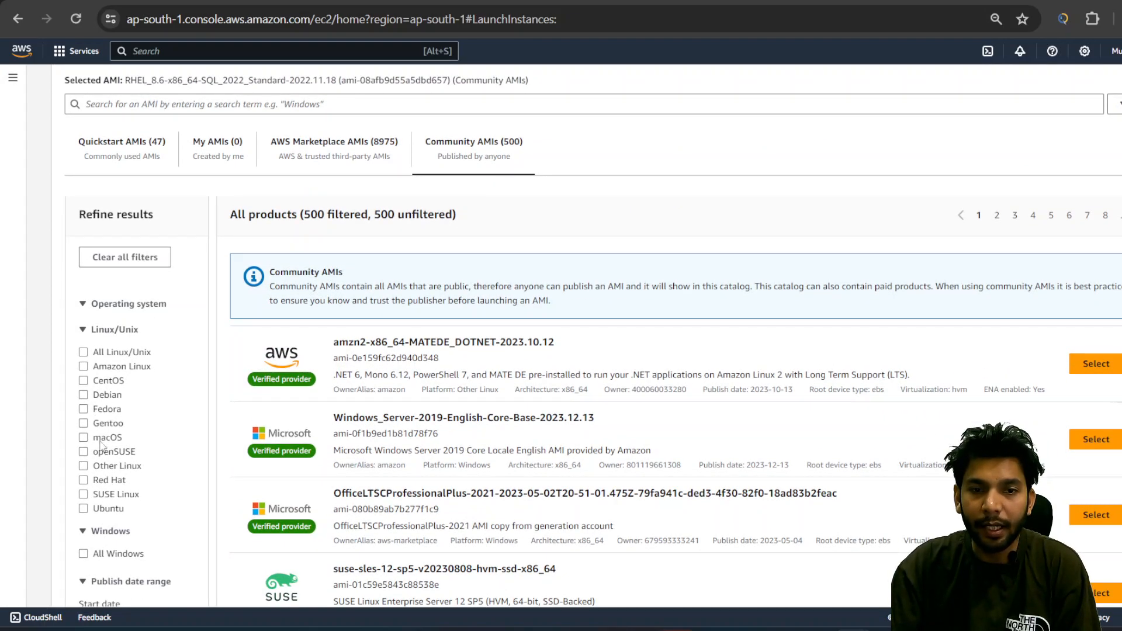
left_click(89, 479)
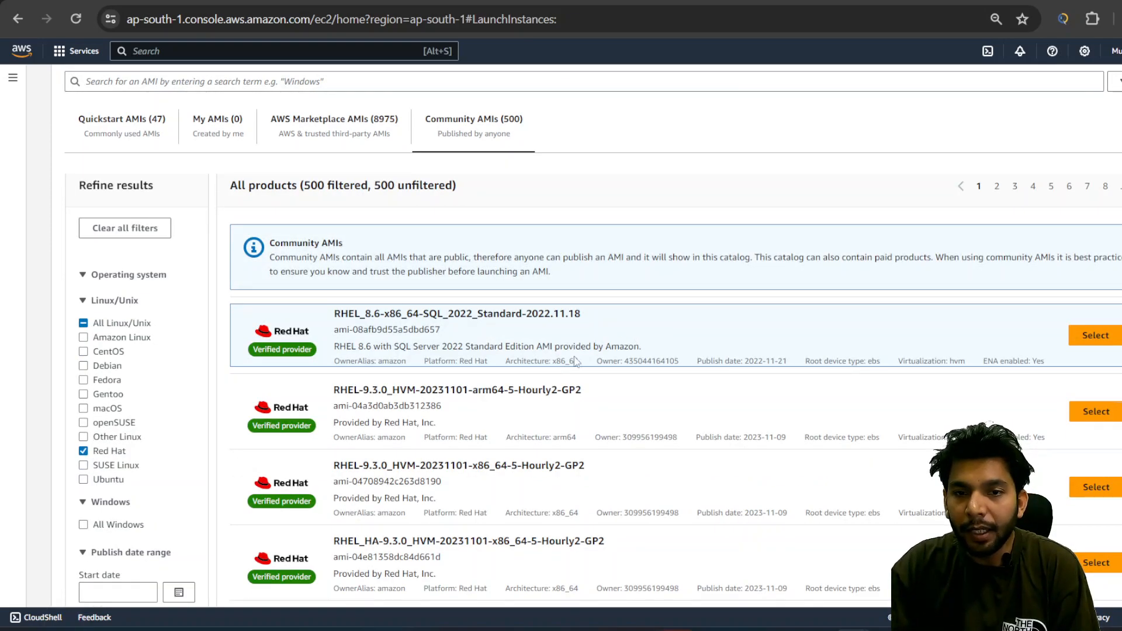
left_click(1087, 335)
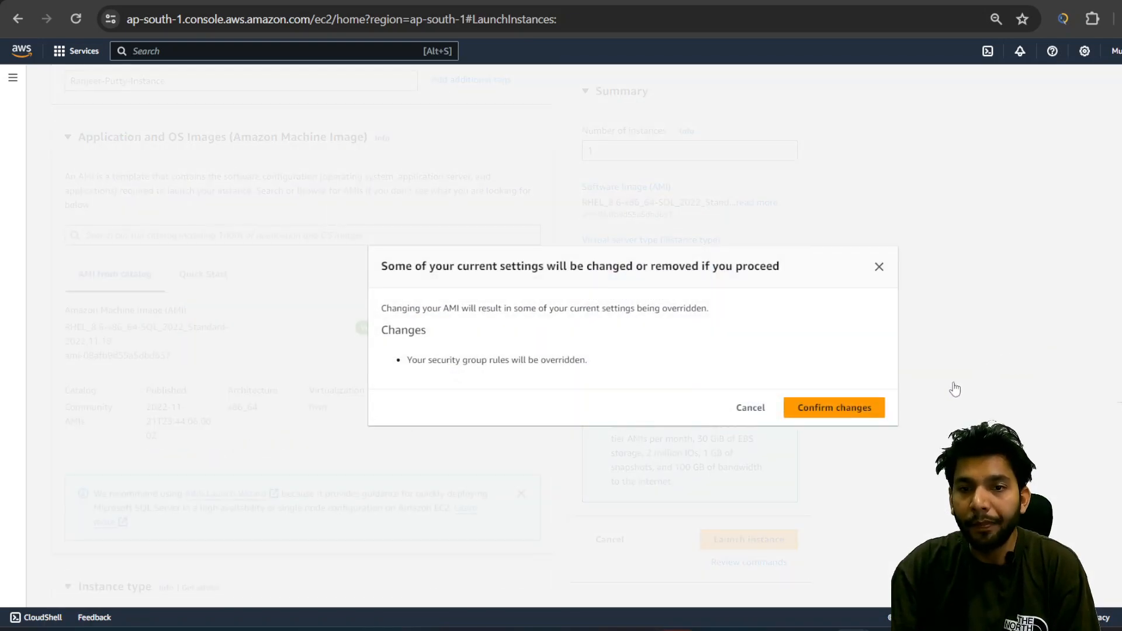
left_click(828, 409)
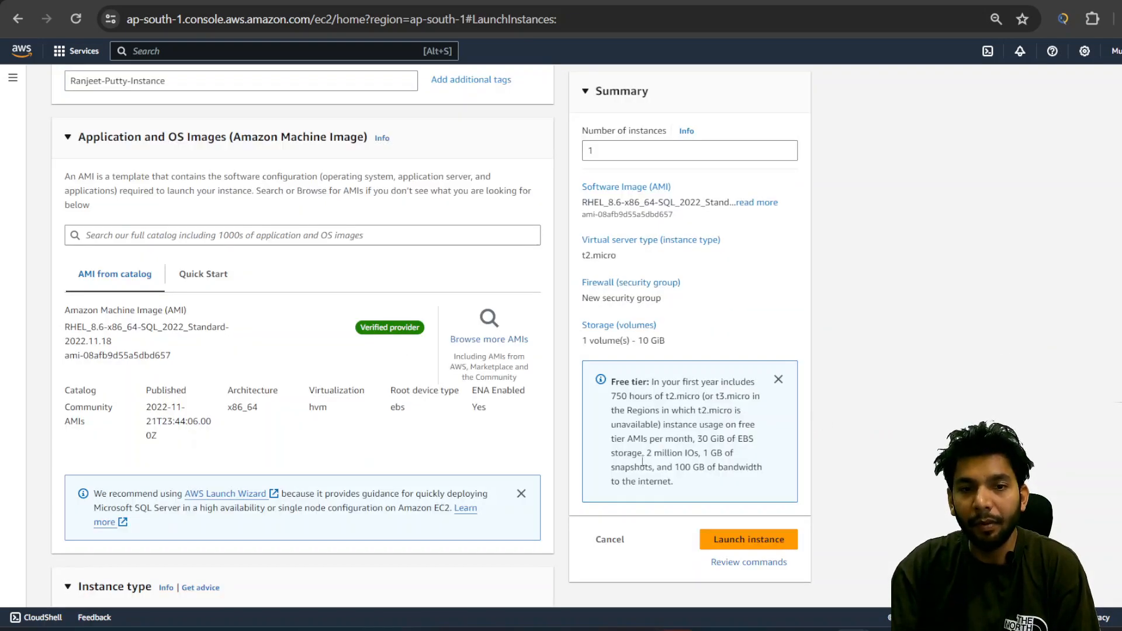
Remove the SSH rule from the security group's inbound rules.
scroll(608, 421, "up", 3)
scroll(580, 415, "down", 5)
scroll(581, 415, "down", 15)
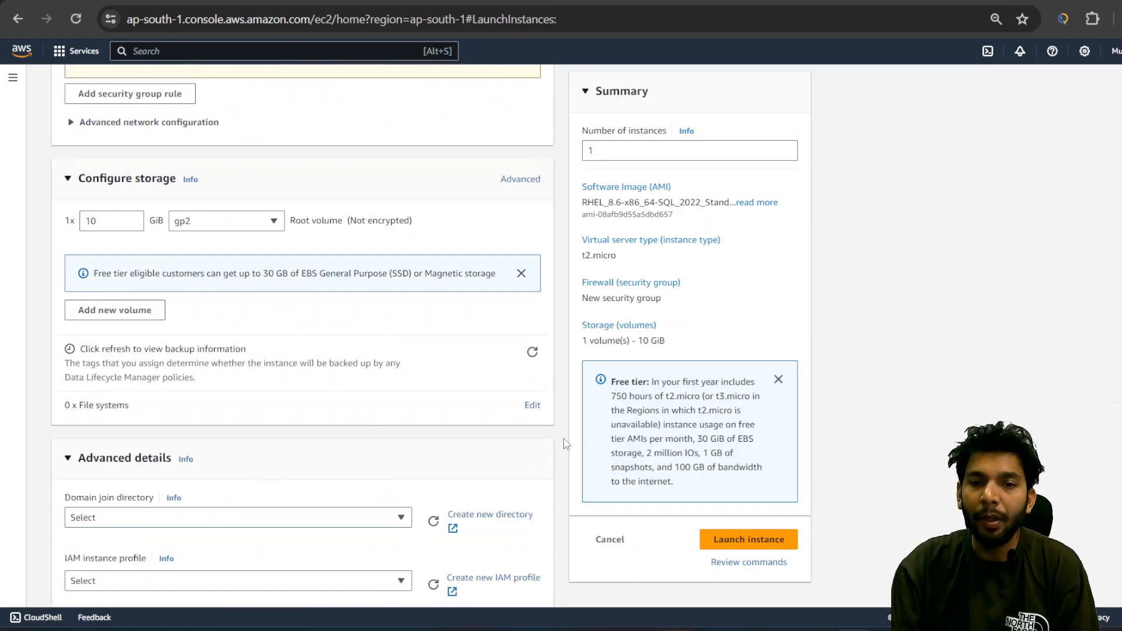
scroll(548, 413, "up", 8)
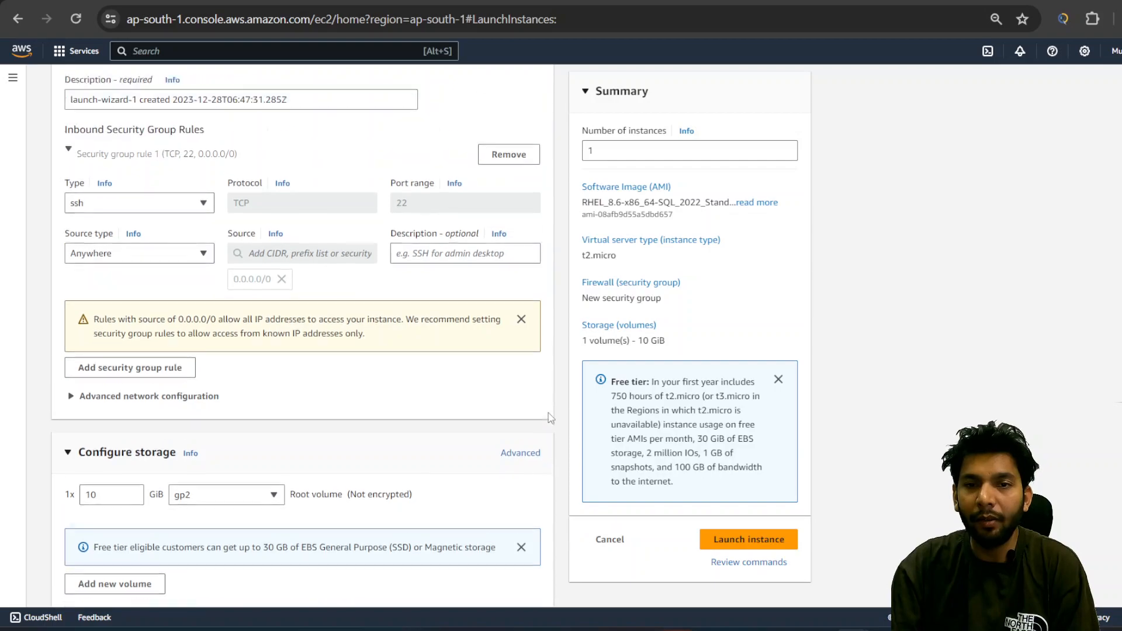
left_click(523, 321)
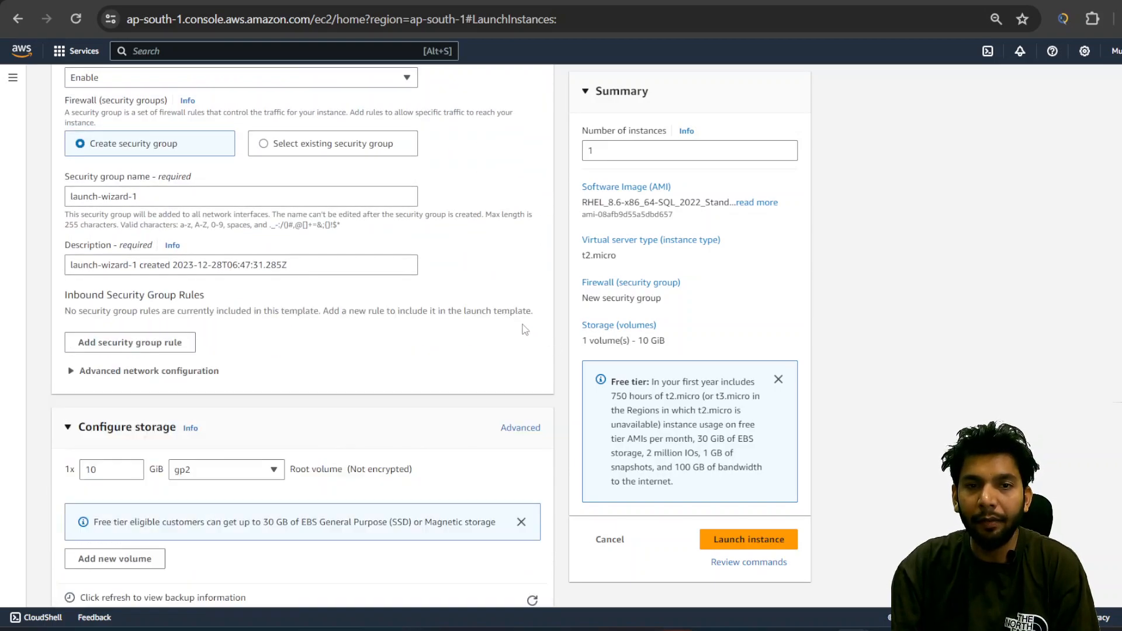
Replace the security group name with the owner's first name followed by "NewSecurityGroup".
scroll(496, 328, "up", 5)
scroll(494, 327, "up", 3)
scroll(444, 345, "up", 3)
scroll(411, 357, "down", 1)
scroll(383, 275, "up", 4)
scroll(388, 333, "down", 3)
scroll(387, 333, "down", 10)
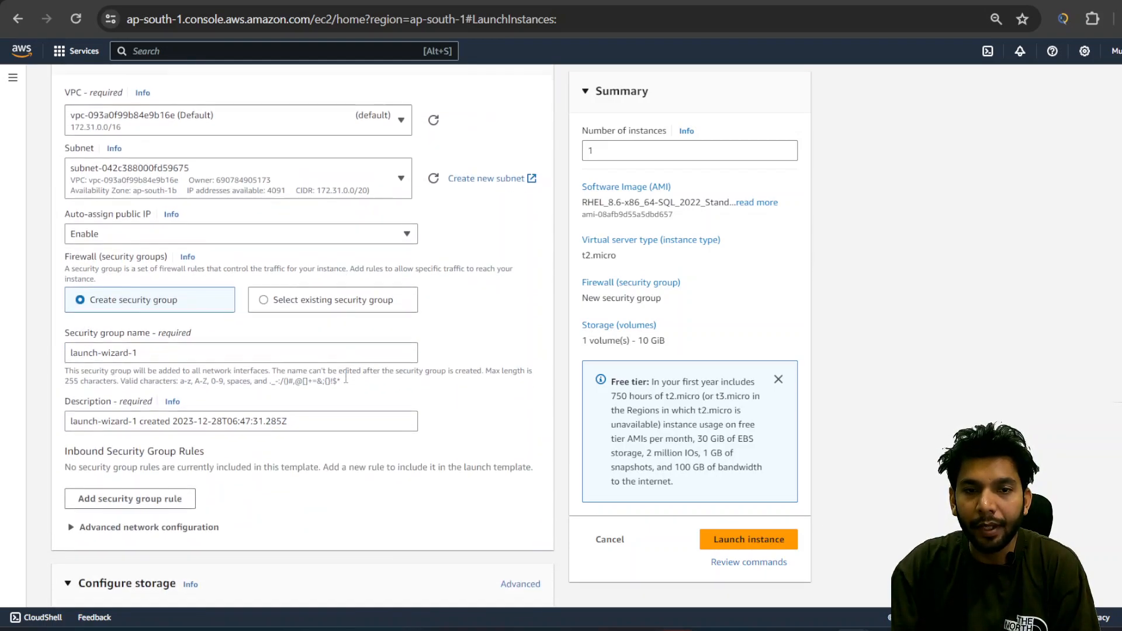
triple_click(325, 197)
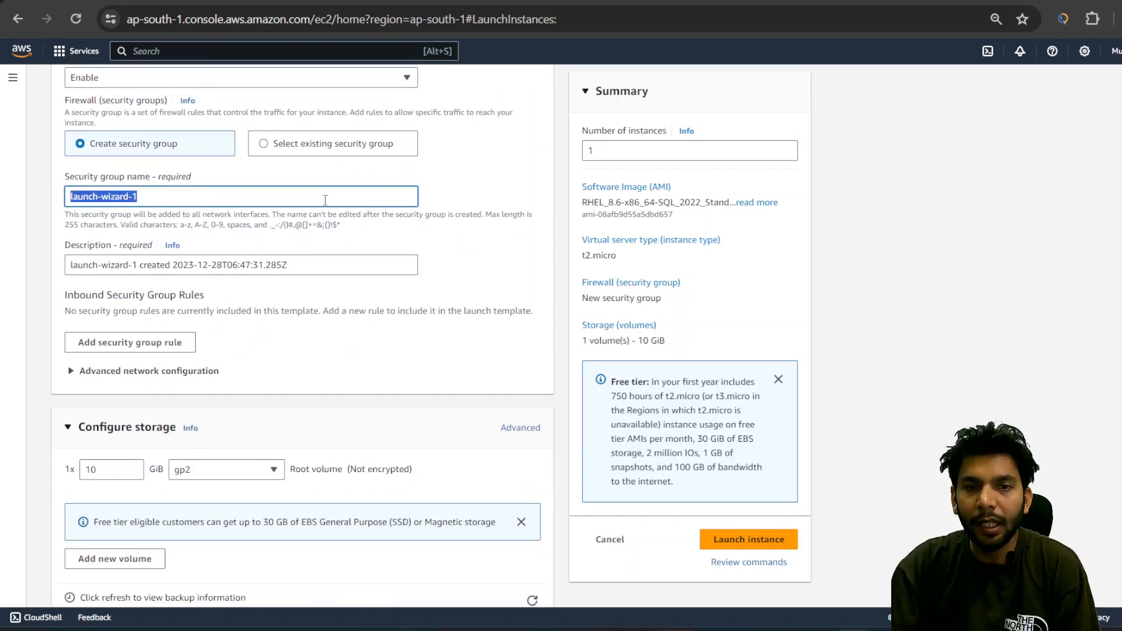
key("BackSpace")
type("New")
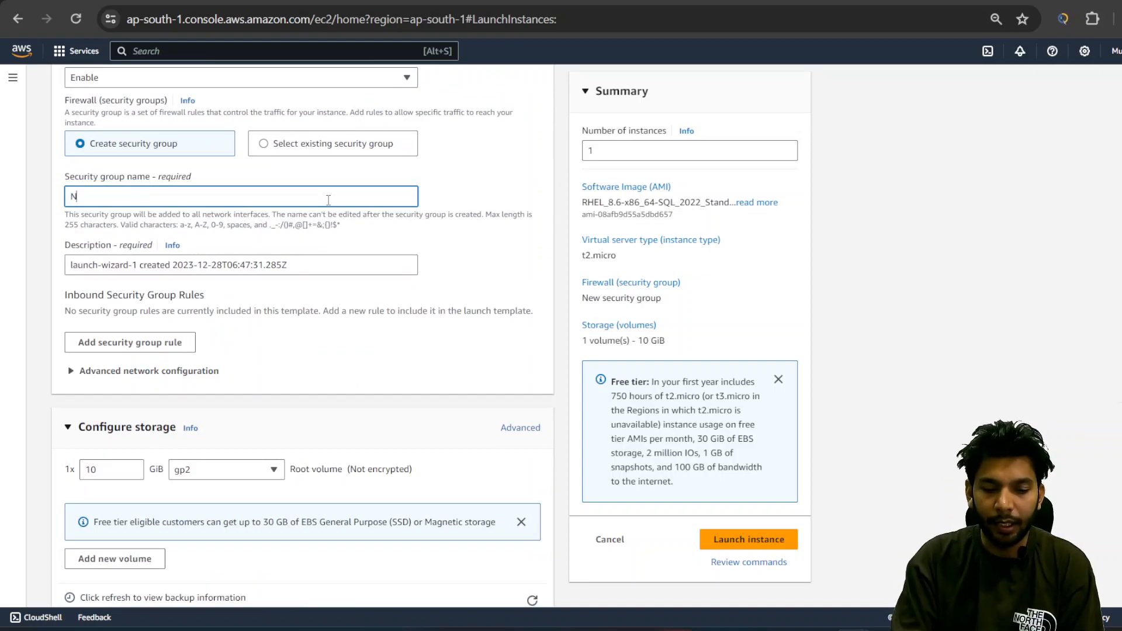
key("BackSpace")
key("BackSpace")
key("BackSpace")
type("Ran")
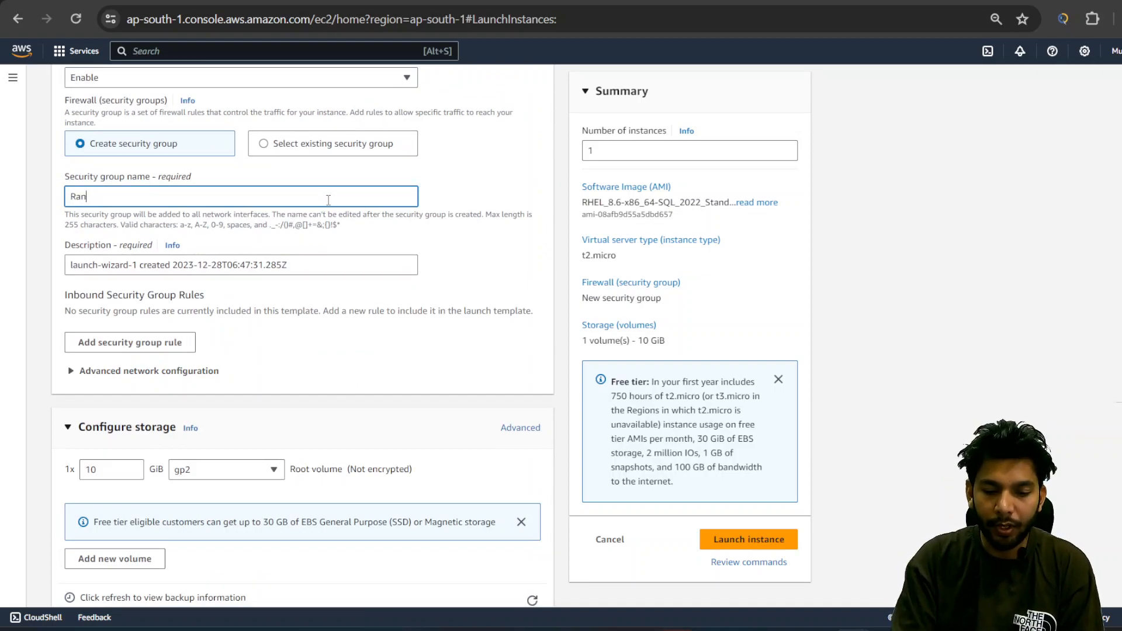
type("jeetNewSecvu")
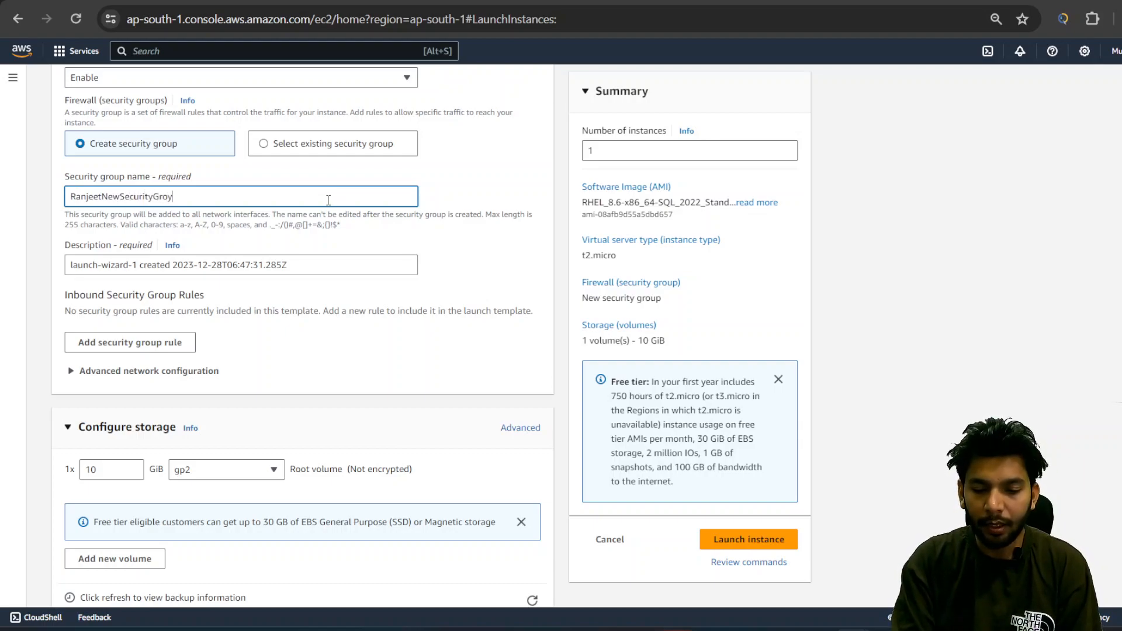
double_click(293, 193)
key("ctrl+c")
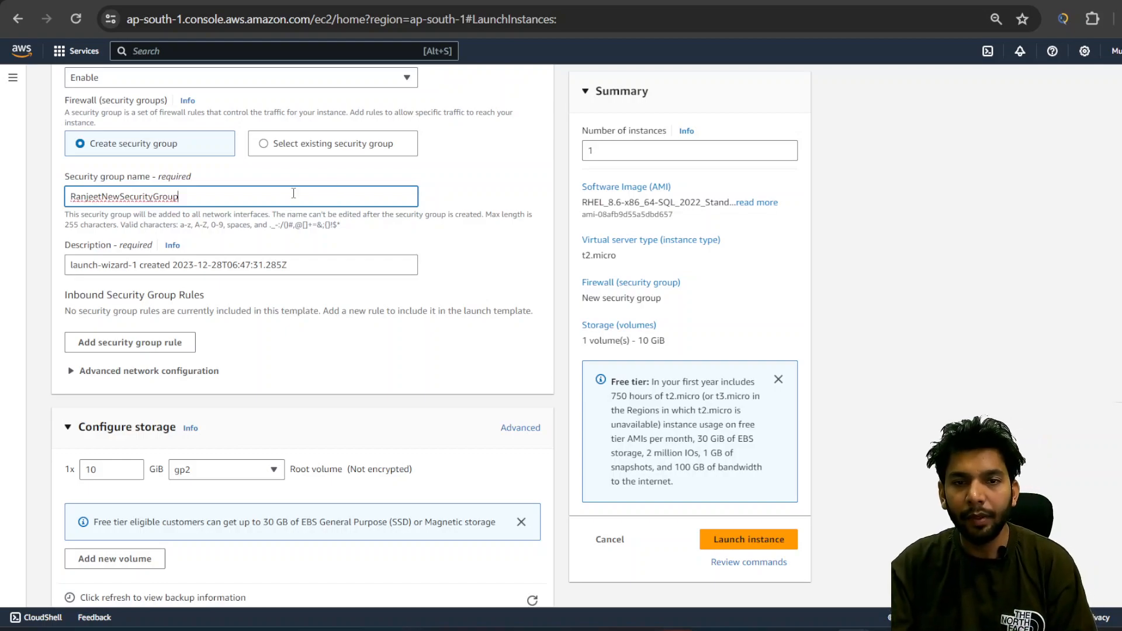
left_click(316, 262)
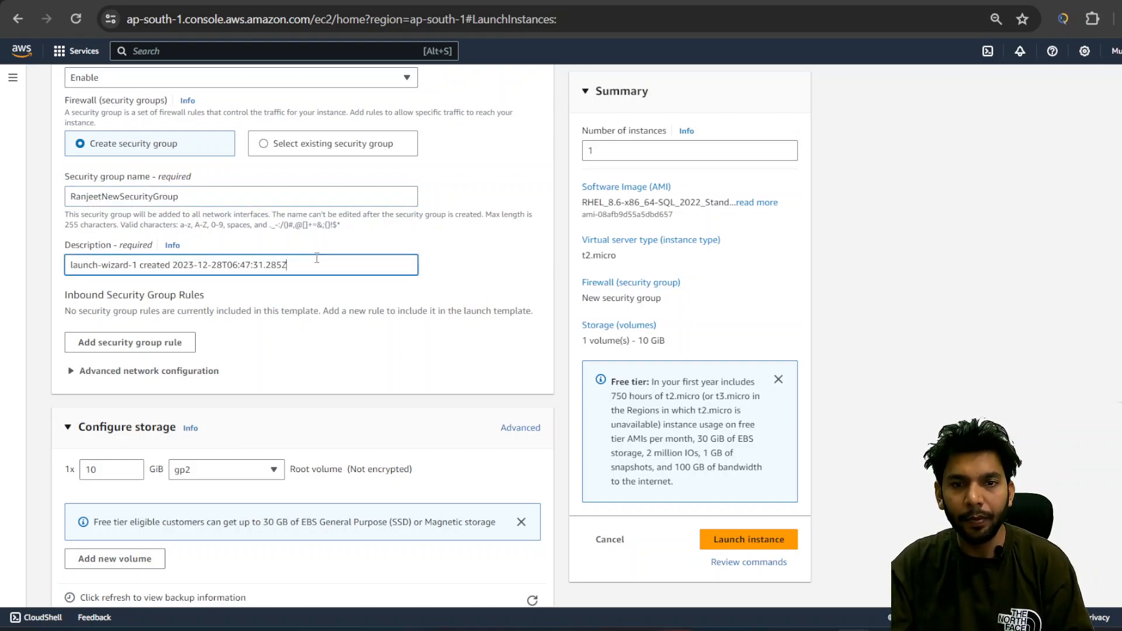
key("ctrl+a")
key("ctrl+v")
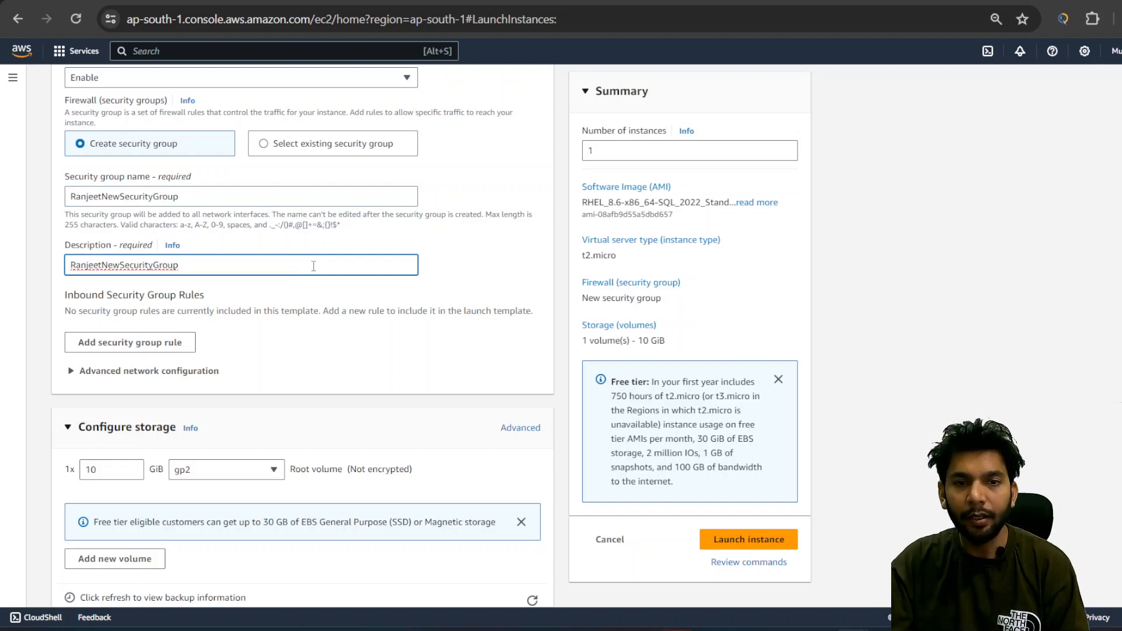
Replace the security group description with "This is we are using for the Redhat installation and configuration".
scroll(314, 269, "down", 1)
key("ctrl+a")
key("BackSpace")
type("Th")
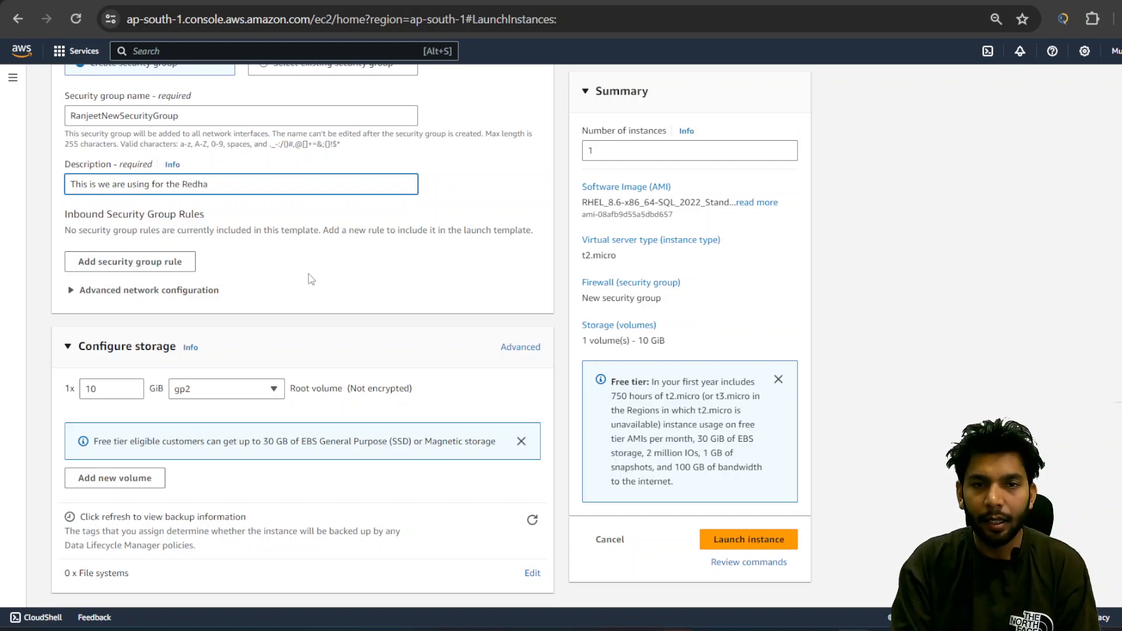
type("installation and configuration")
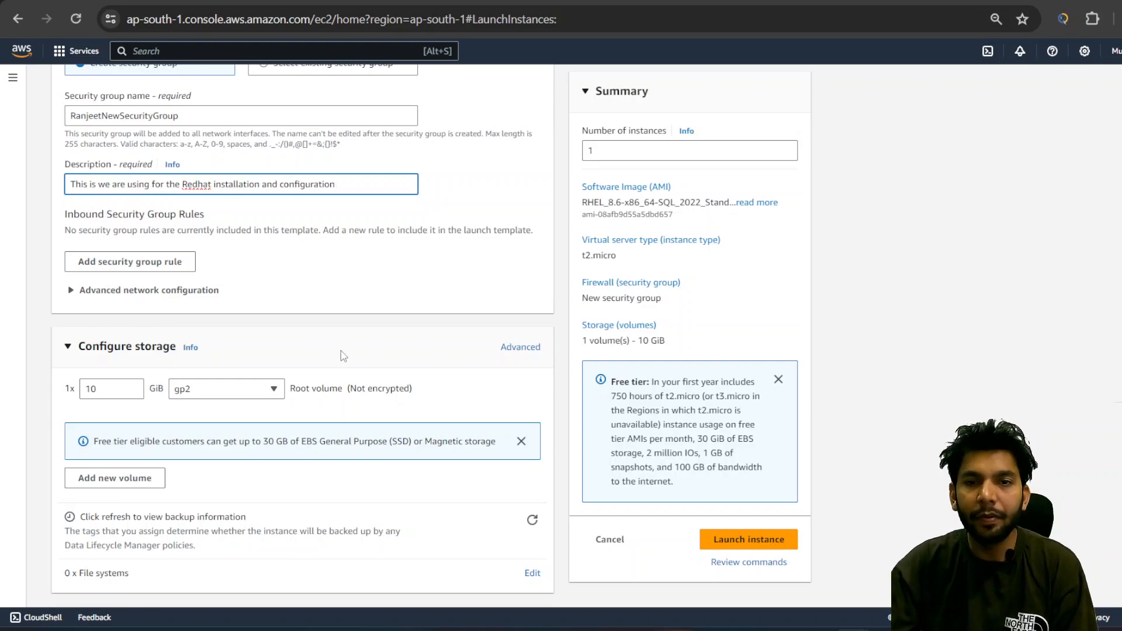
Review the storage and advanced details of the launch form, including termination protection and the metadata options.
scroll(343, 350, "down", 7)
scroll(340, 398, "down", 4)
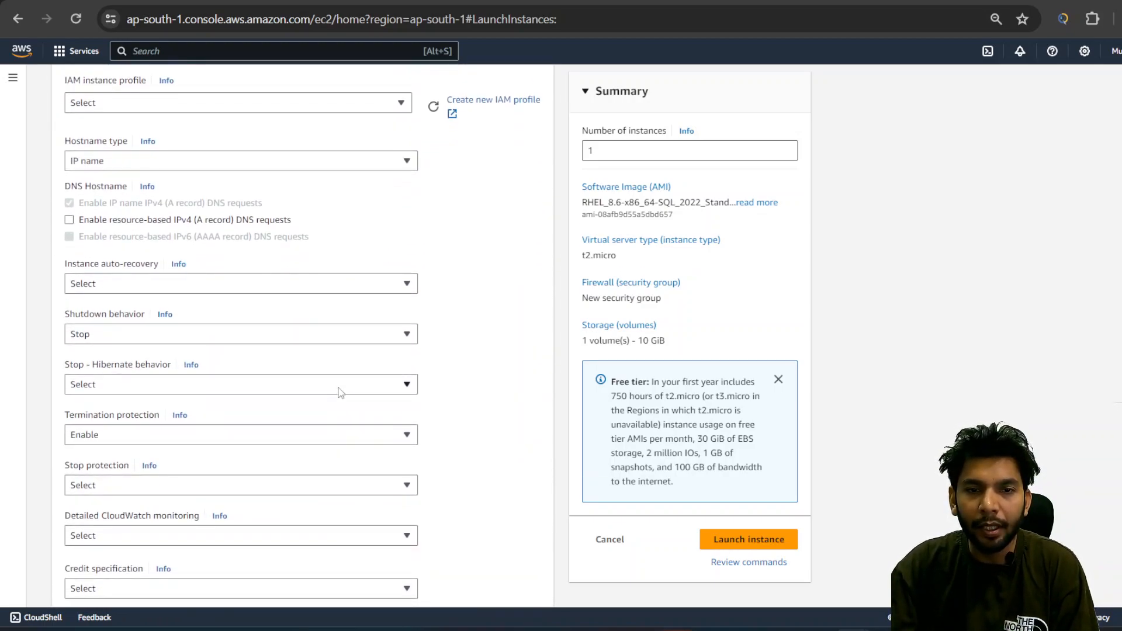
scroll(340, 392, "up", 6)
scroll(303, 371, "down", 4)
scroll(307, 386, "down", 3)
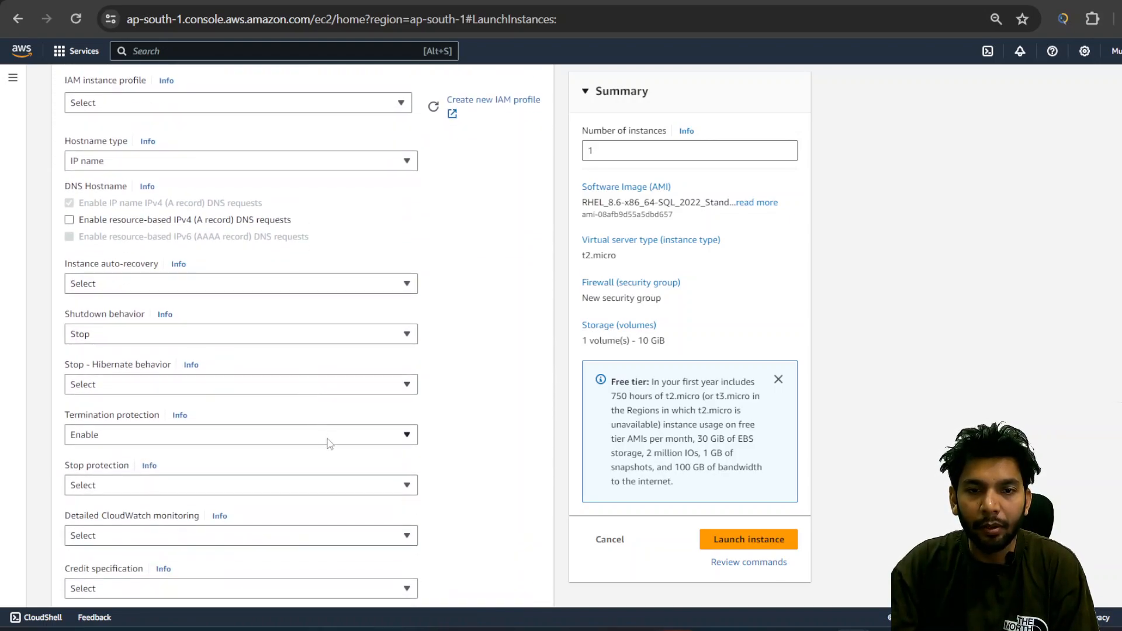
scroll(329, 444, "down", 10)
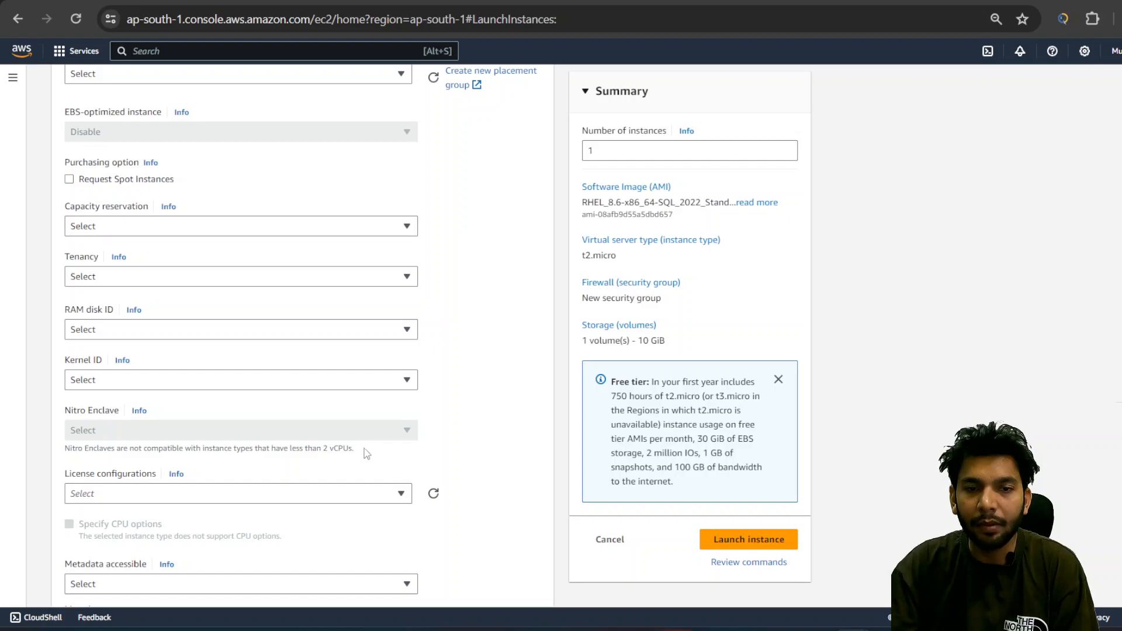
scroll(364, 444, "down", 7)
scroll(369, 461, "up", 20)
scroll(371, 471, "up", 10)
scroll(374, 468, "down", 5)
Try to launch the instance with the new security group and return to editing its configuration.
left_click(737, 538)
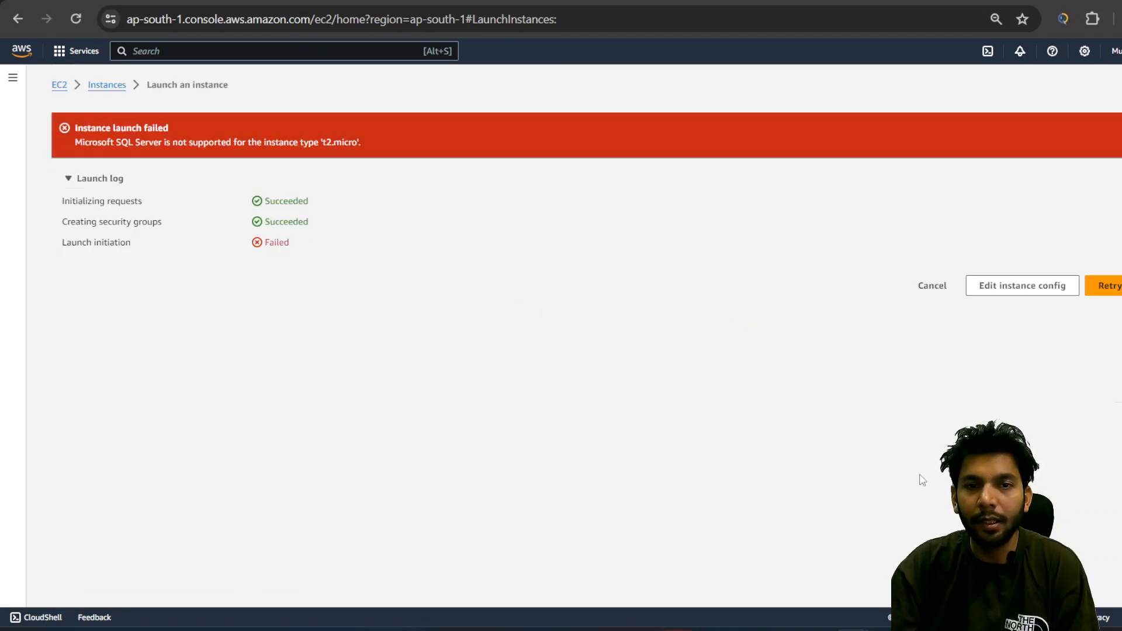
left_click(992, 291)
Browse the AMI catalog for a different image and filter the community AMIs to Amazon Linux.
scroll(452, 147, "down", 3)
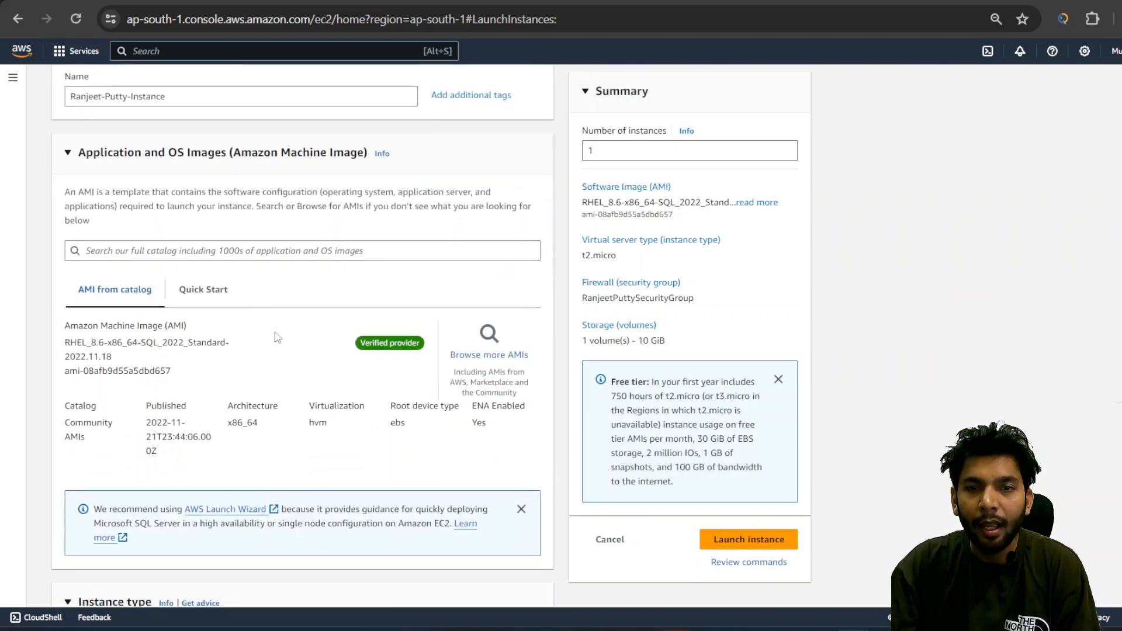
left_click(513, 365)
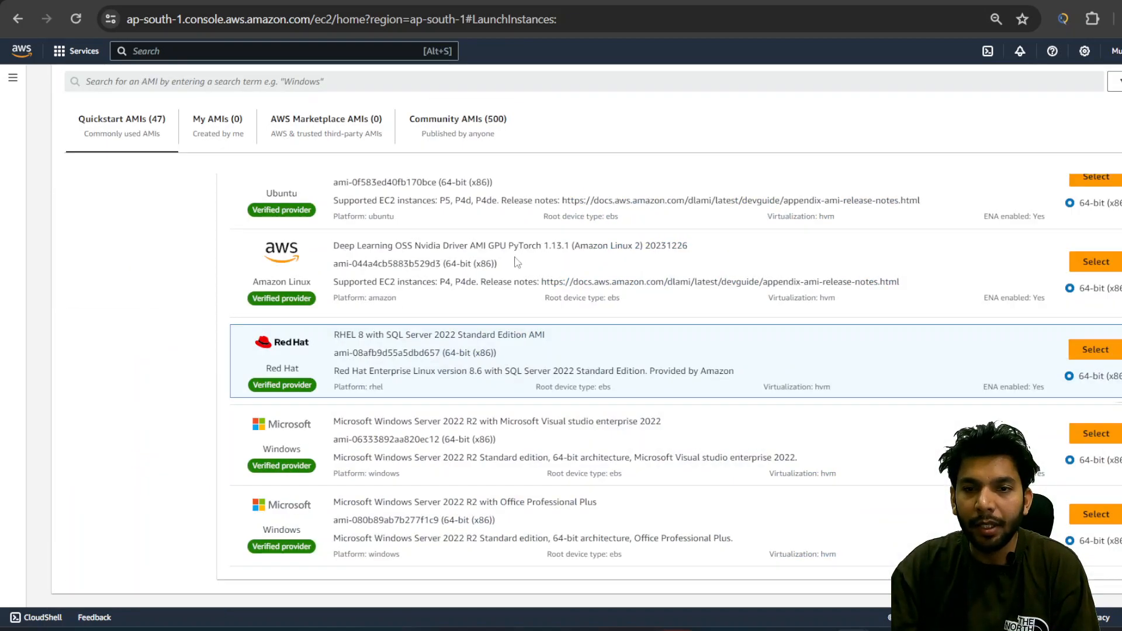
scroll(477, 369, "up", 10)
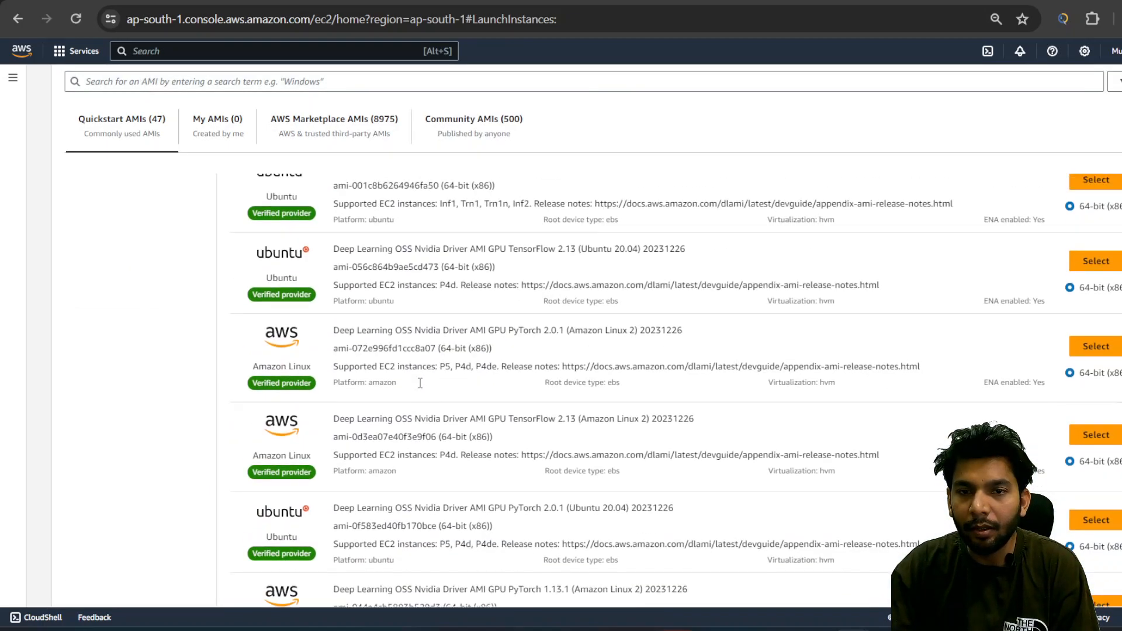
scroll(409, 425, "up", 15)
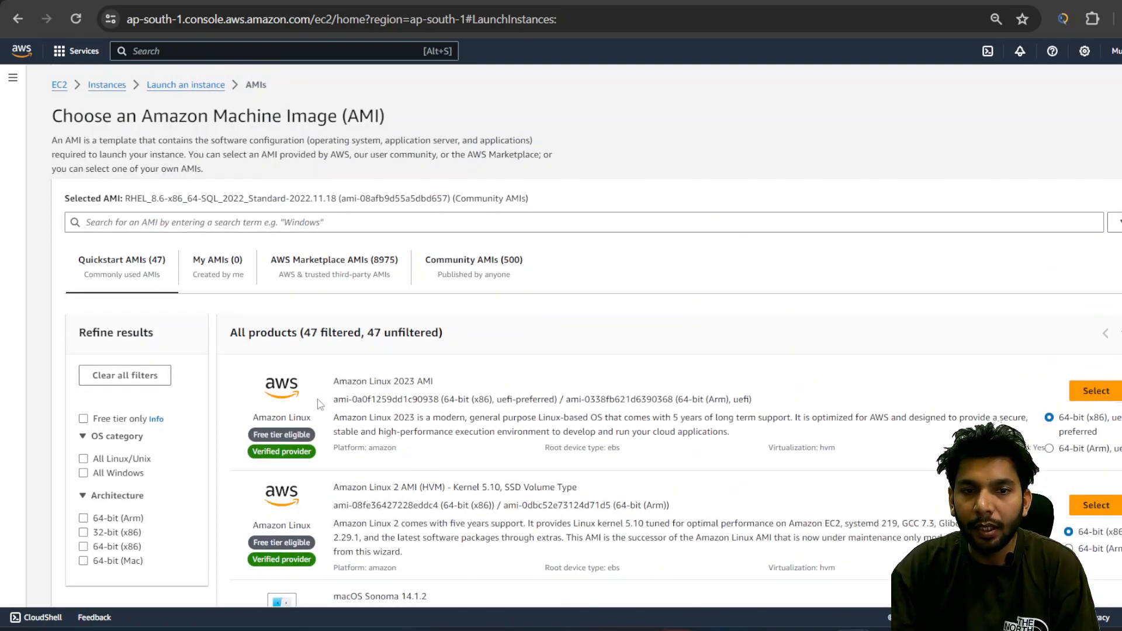
left_click(464, 273)
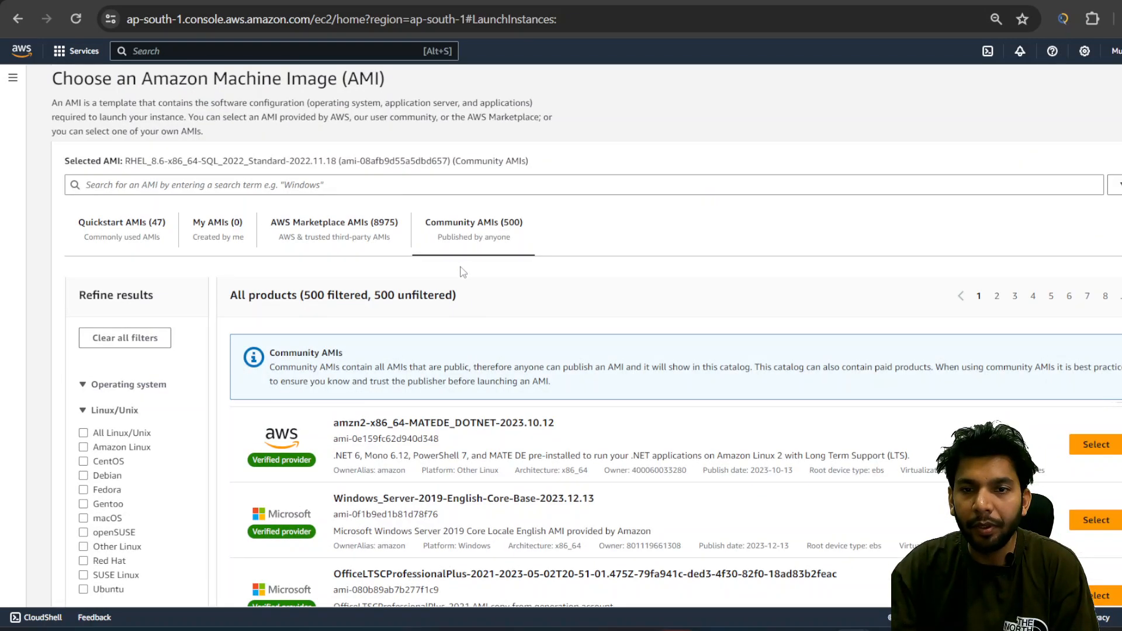
left_click(83, 447)
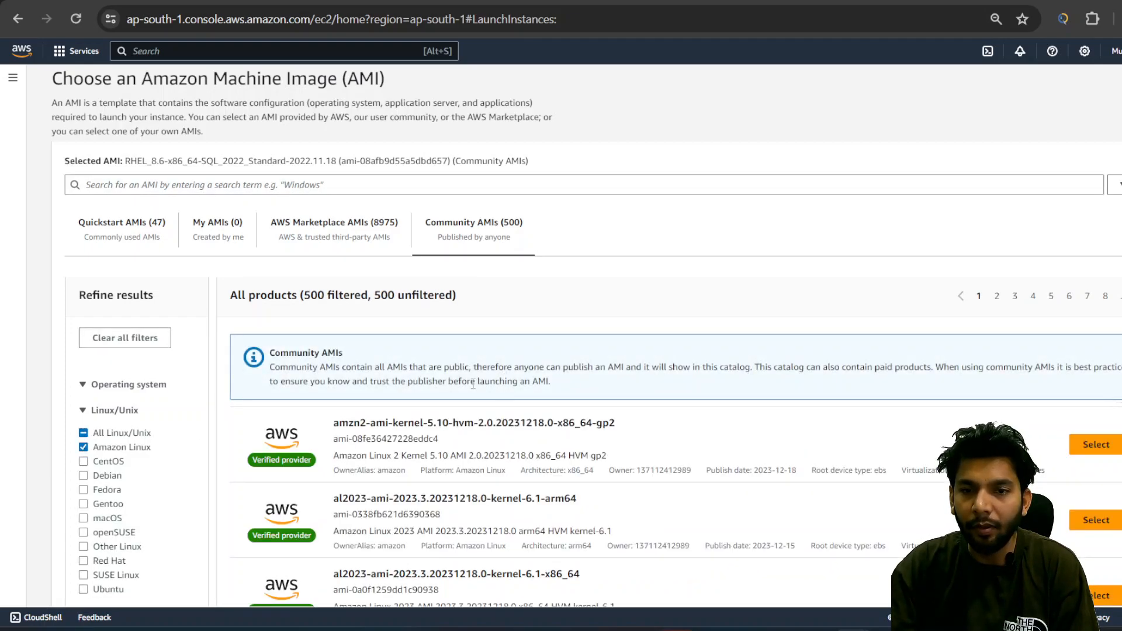
scroll(506, 372, "down", 2)
scroll(468, 387, "up", 3)
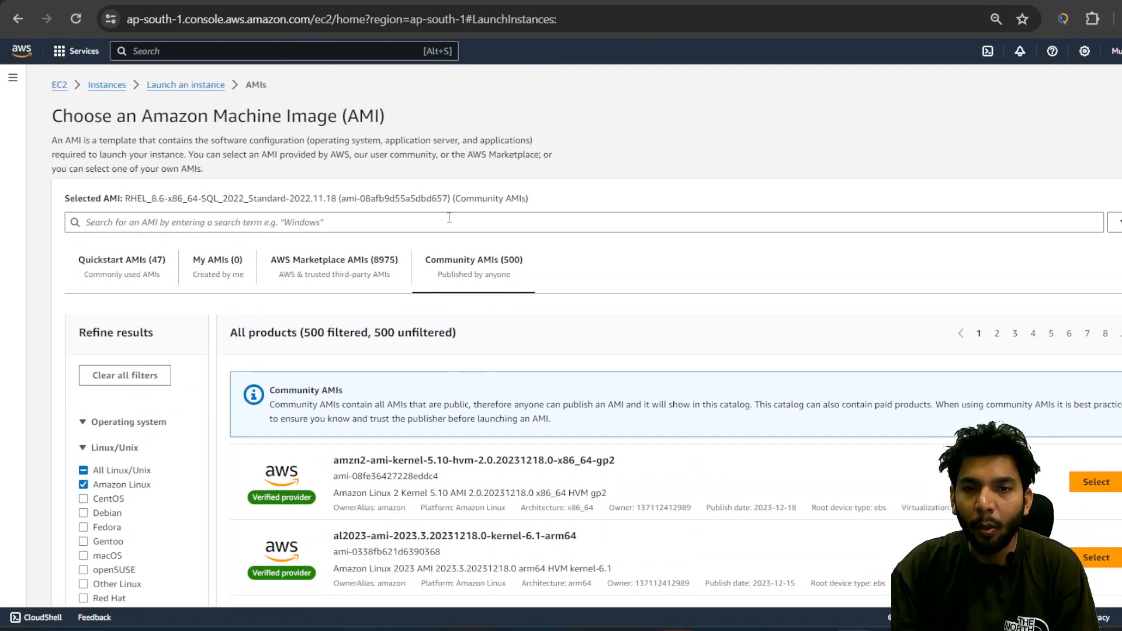
Choose the 64-bit (x86) Red Hat Enterprise Linux 9 (HVM), SSD Volume Type image from the Quickstart AMIs and accept the settings override.
left_click(138, 285)
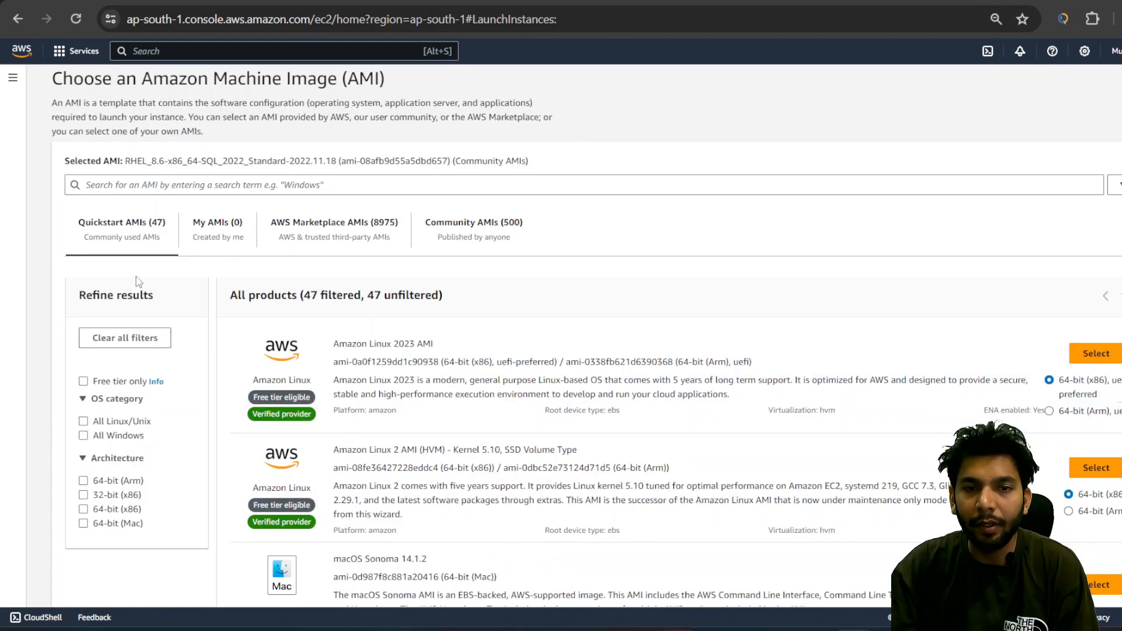
scroll(417, 376, "down", 3)
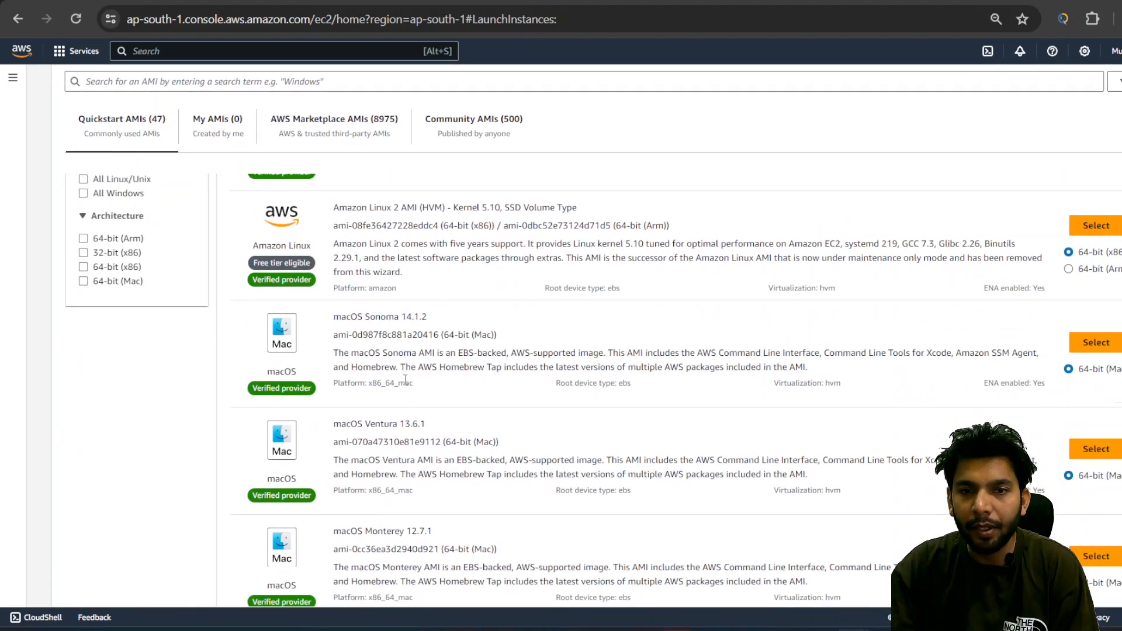
scroll(418, 375, "down", 4)
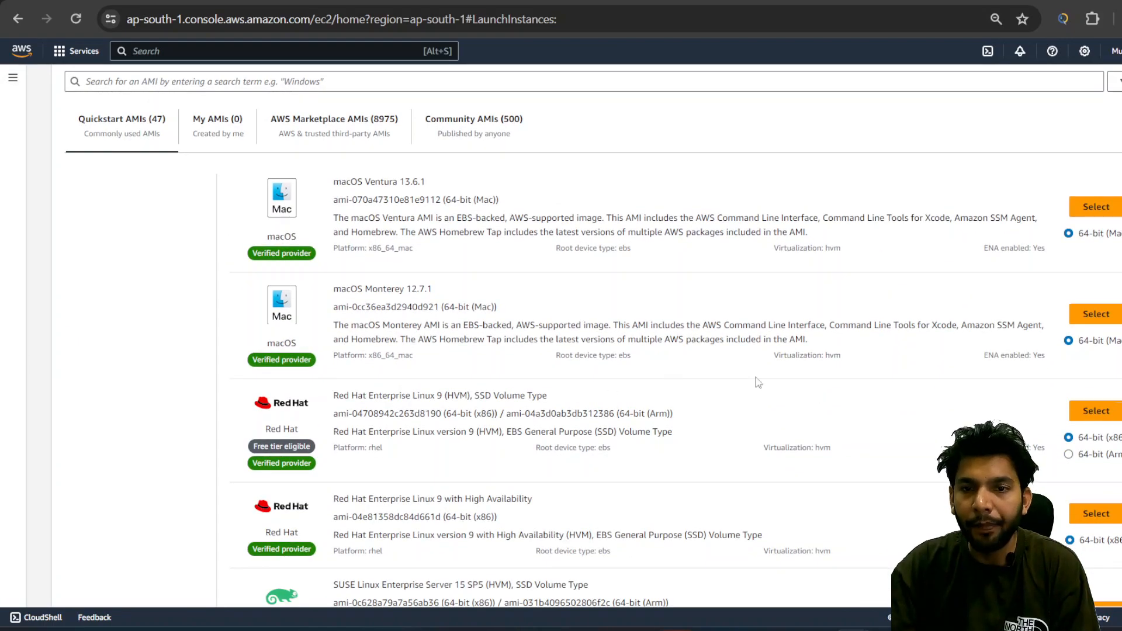
left_click(1090, 421)
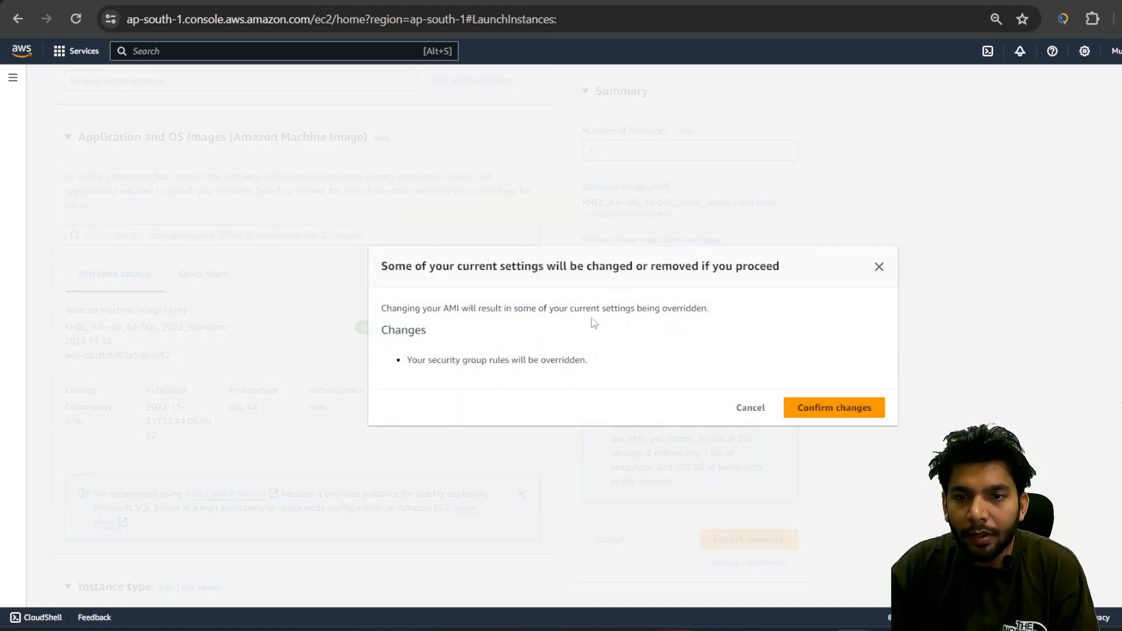
left_click(832, 409)
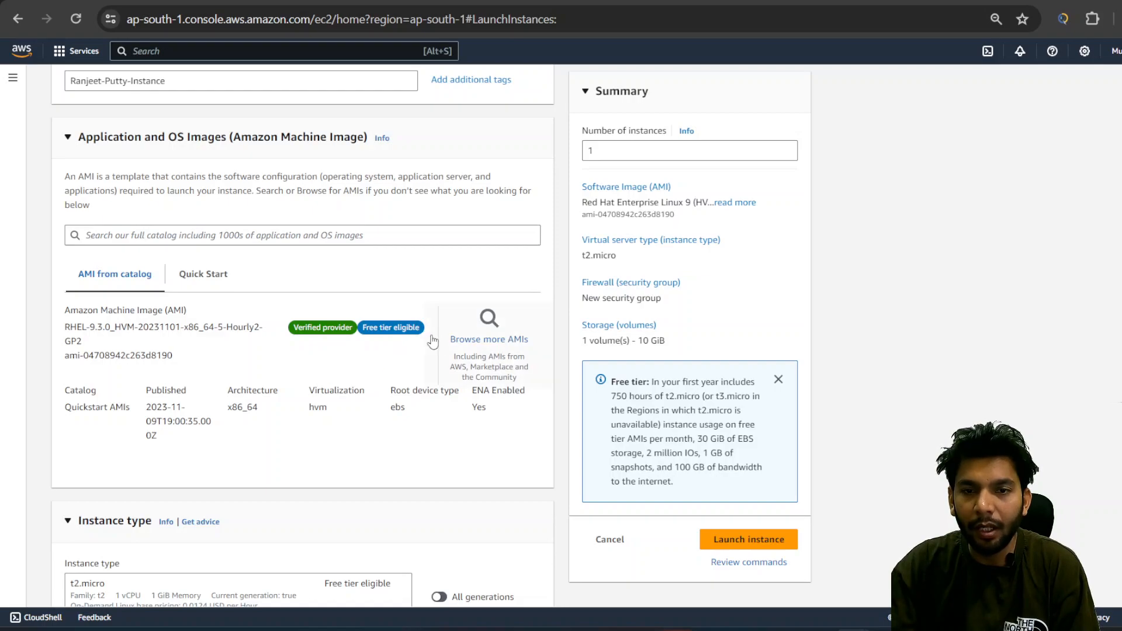
Rename the new security group to the owner's first name followed by "AnotherSecurityGroup".
scroll(415, 336, "up", 3)
scroll(411, 344, "down", 15)
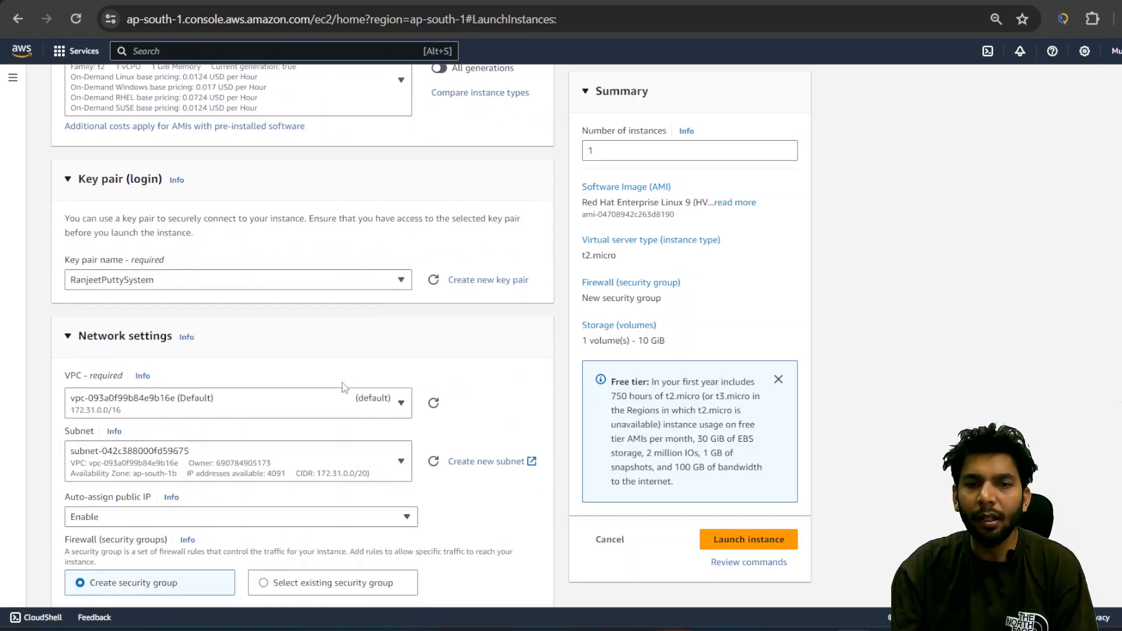
scroll(304, 417, "down", 2)
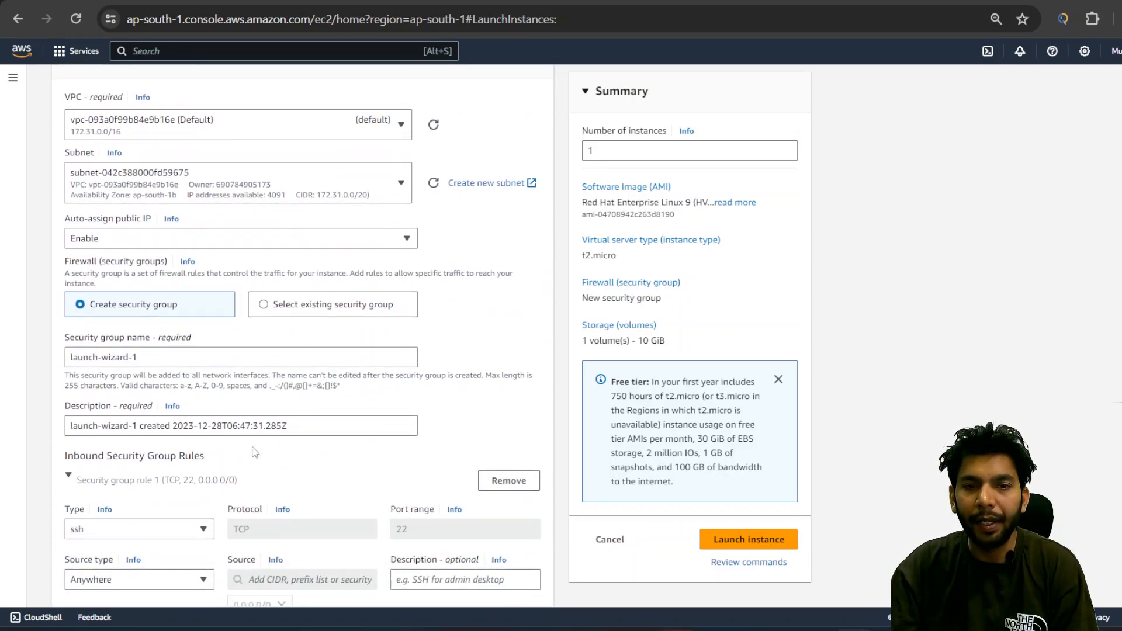
triple_click(193, 351)
key("BackSpace")
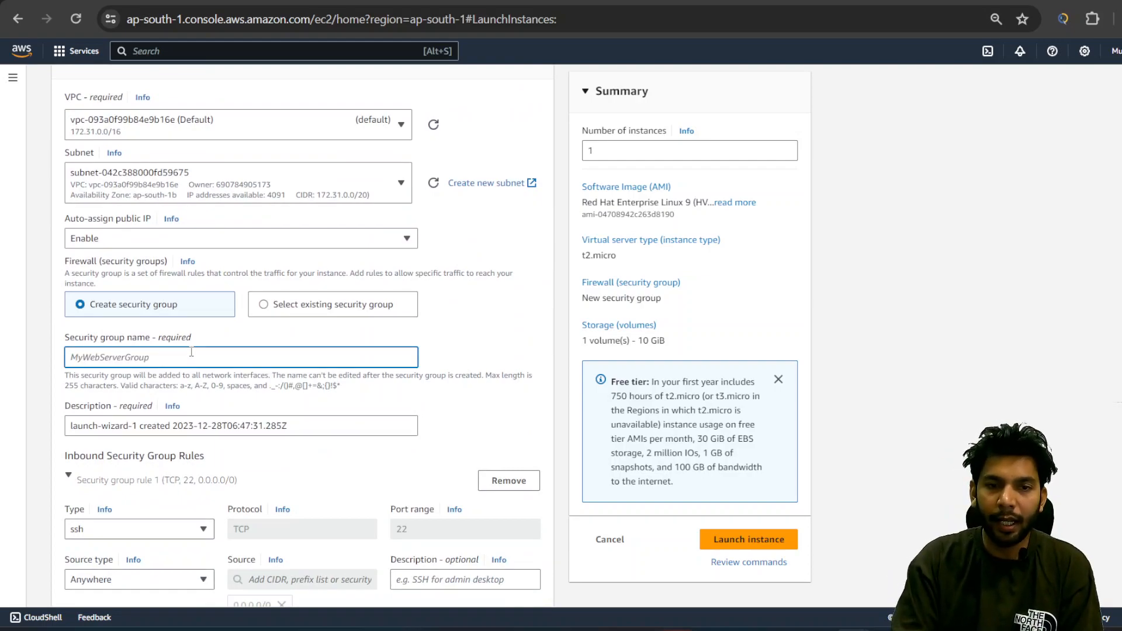
type("RanjeetAnotherSecu")
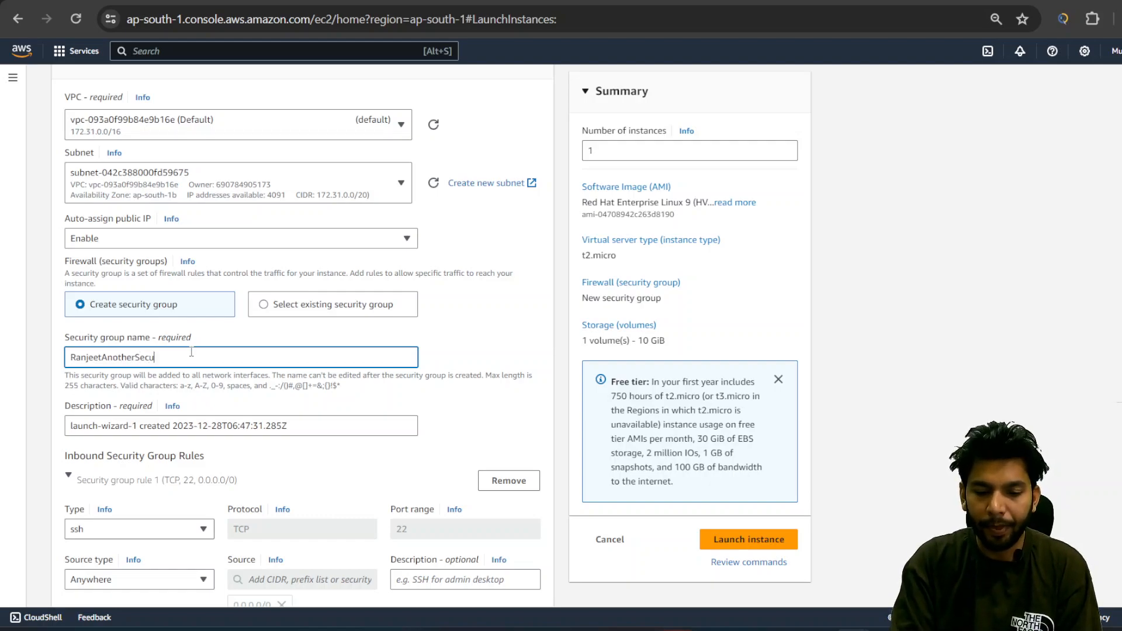
type("tyGroup")
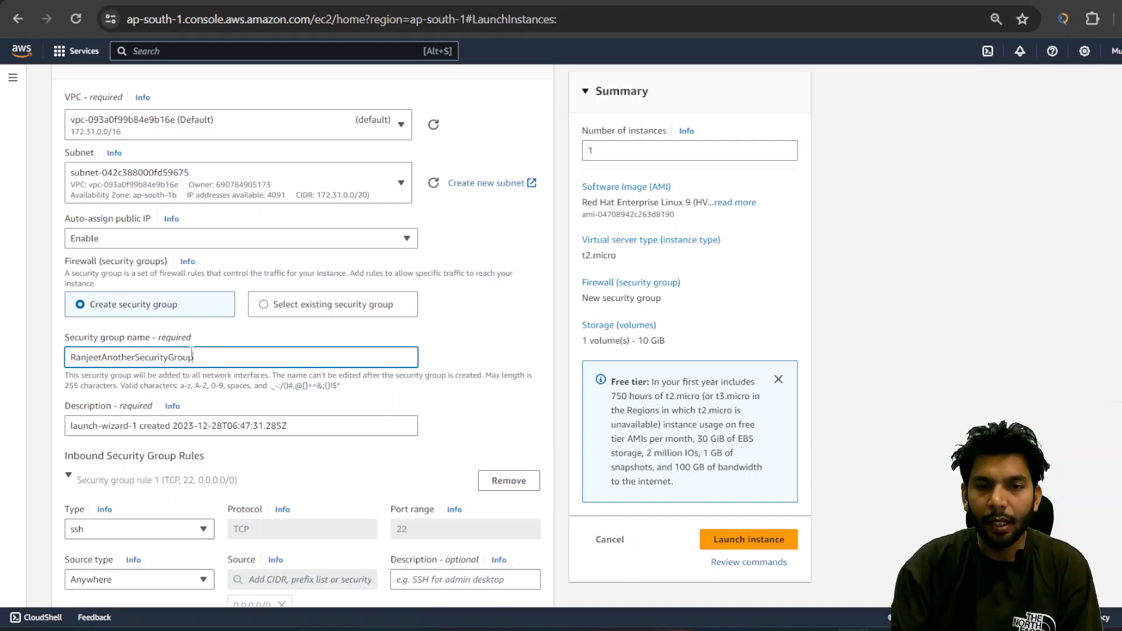
Copy the security group name into its description and remove the default SSH inbound rule.
left_click_drag(213, 350, 48, 367)
key("ctrl+c")
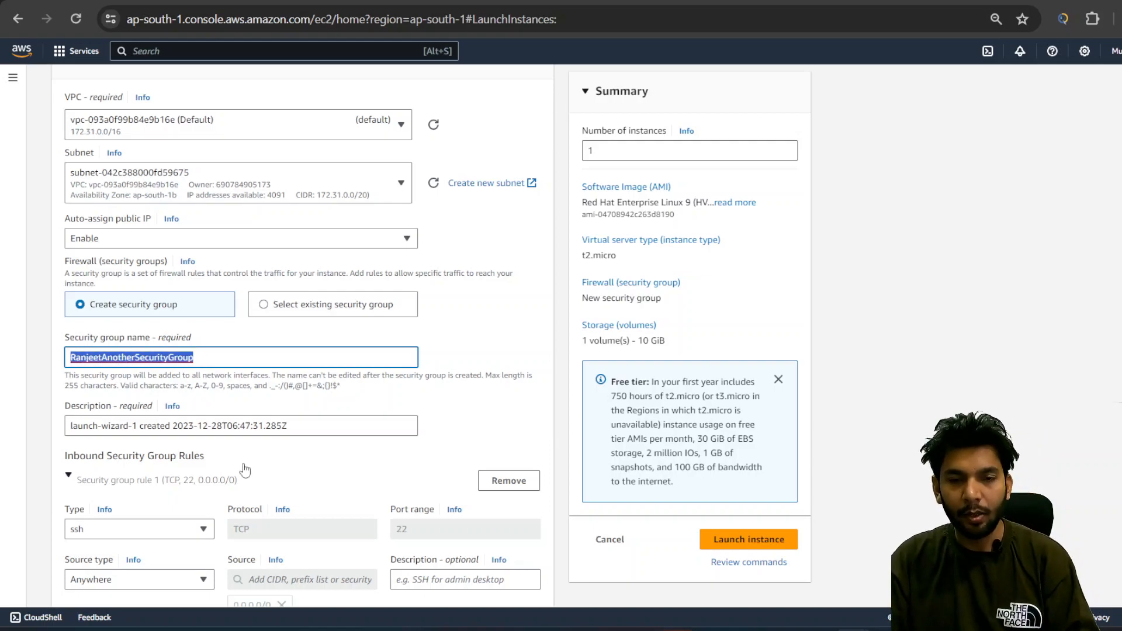
triple_click(288, 426)
key("BackSpace")
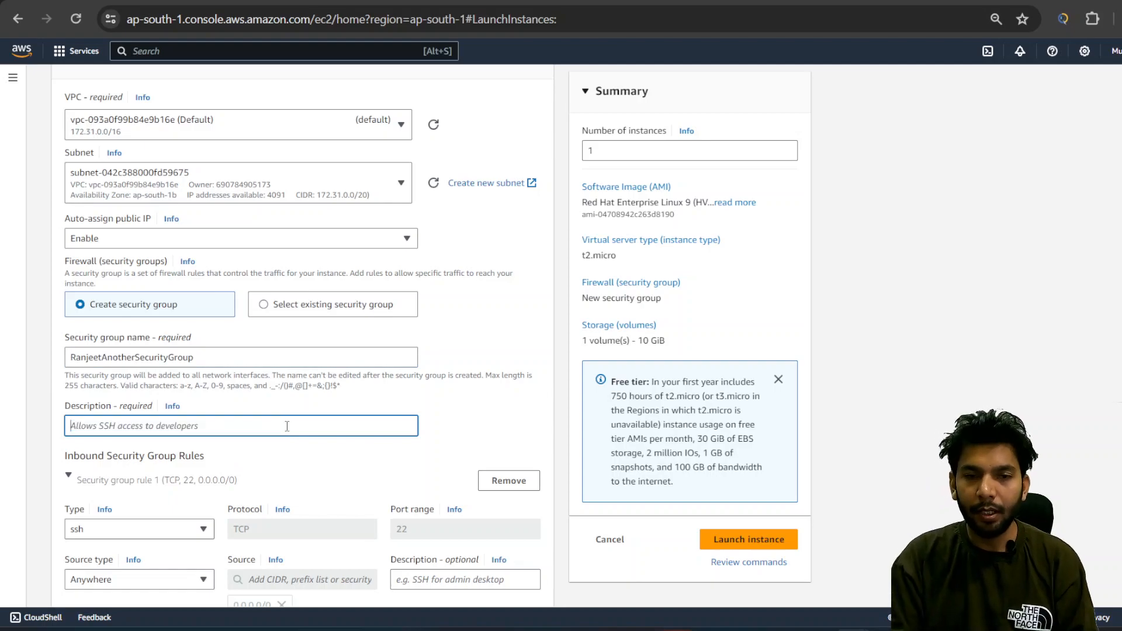
key("ctrl+v")
scroll(346, 394, "down", 3)
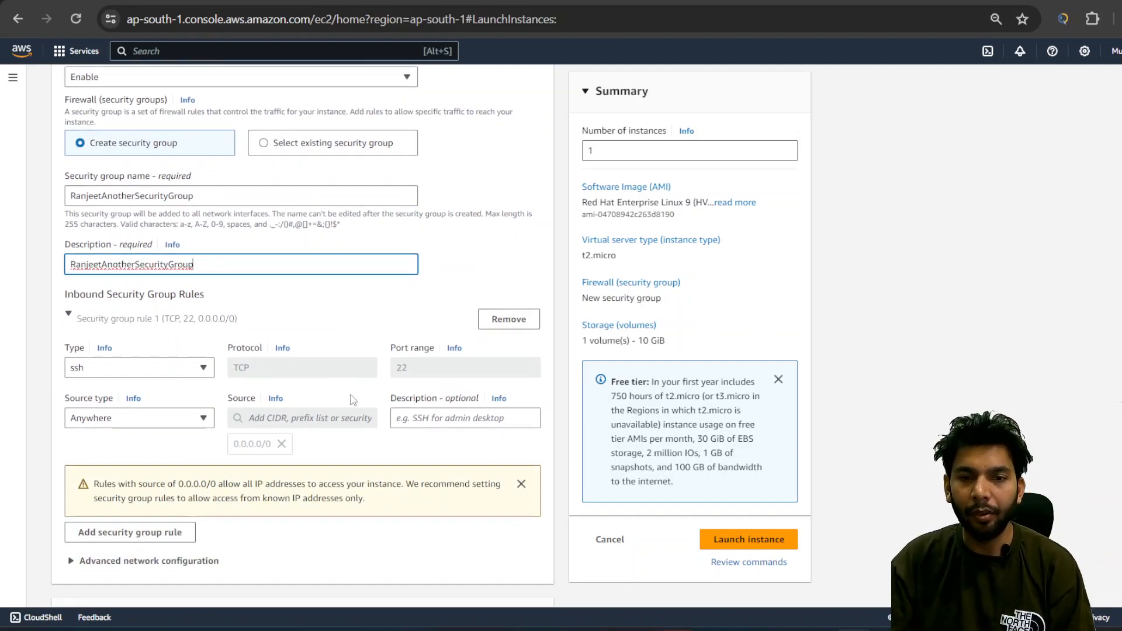
left_click(514, 322)
Check the storage and advanced details of the launch form and launch the instance.
scroll(358, 271, "down", 1)
scroll(358, 271, "down", 10)
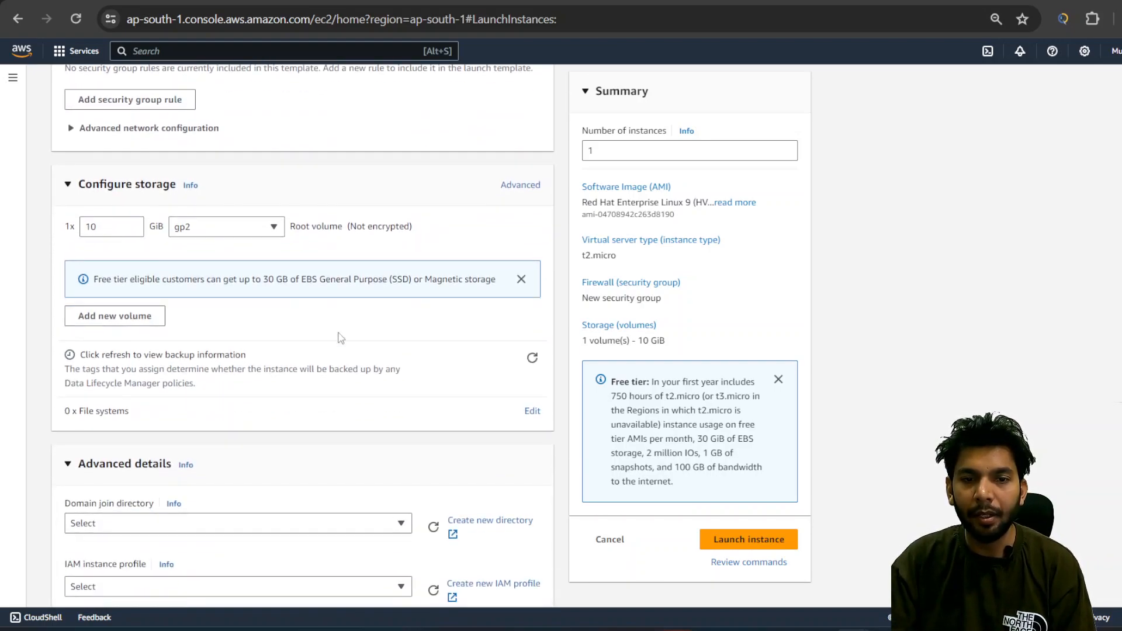
scroll(339, 343, "down", 3)
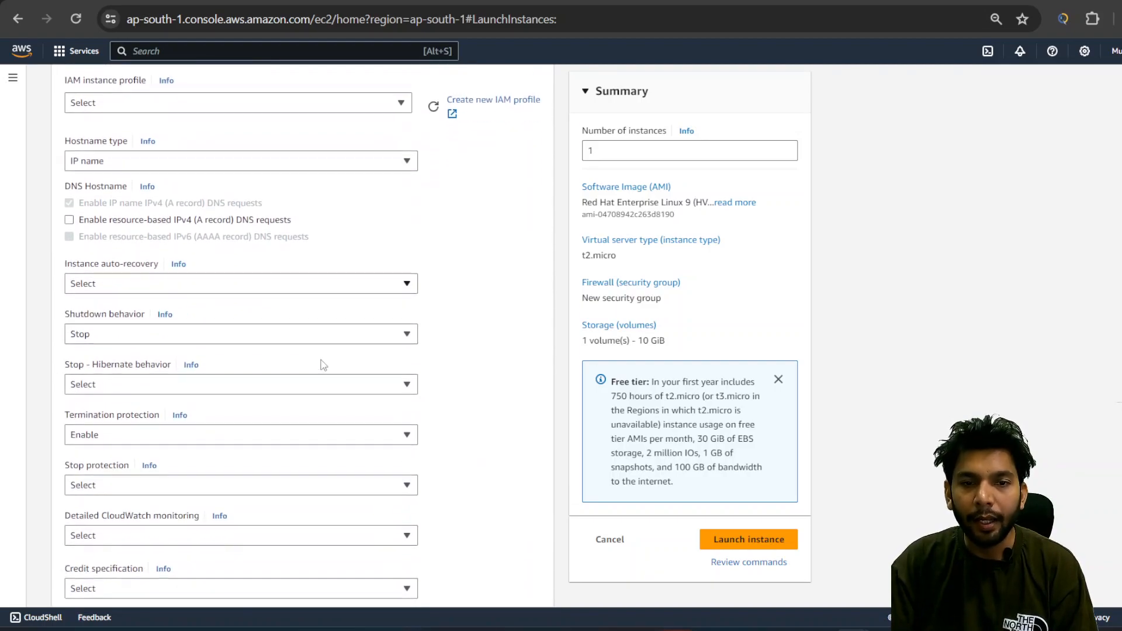
scroll(295, 362, "up", 20)
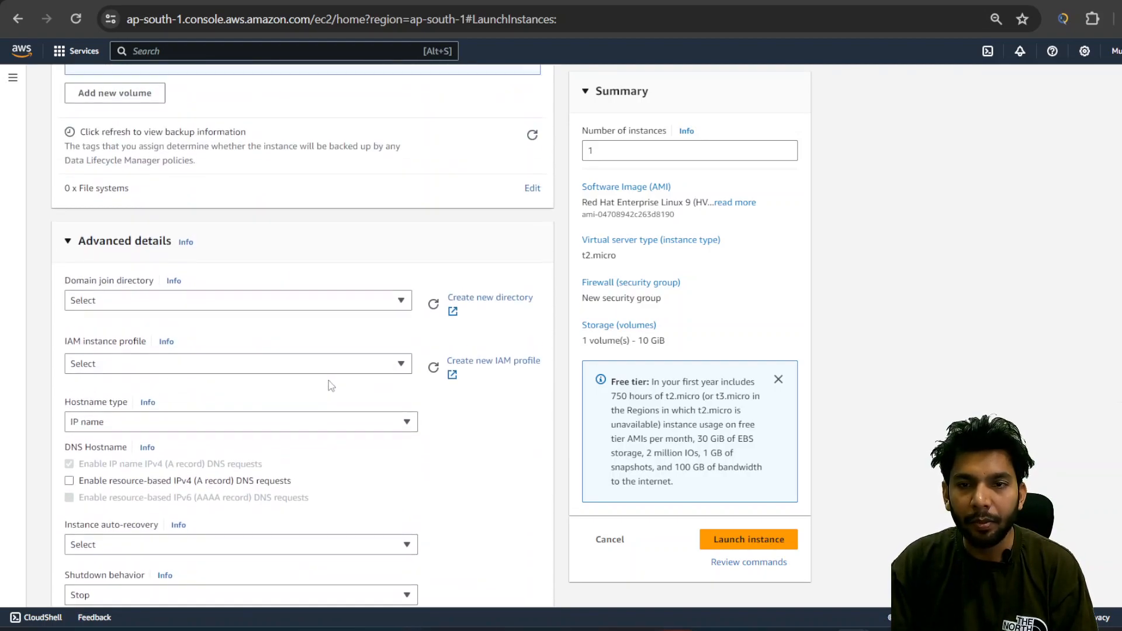
scroll(321, 374, "down", 15)
left_click(709, 542)
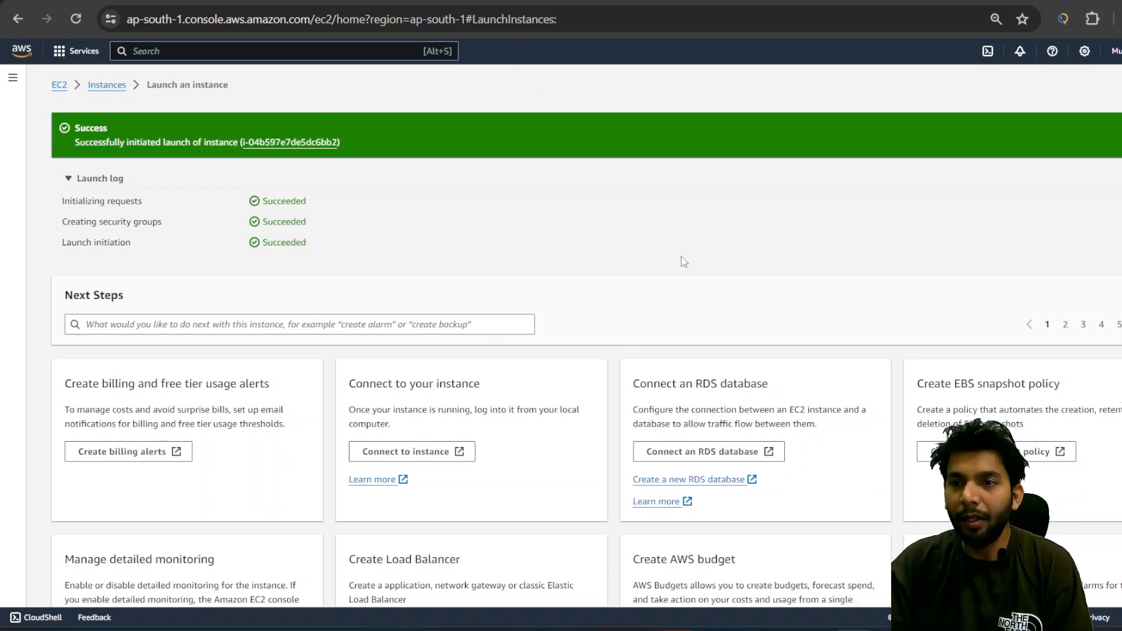
Open the instances list, select the newly launched PuTTY instance and review its summary and details.
left_click(110, 88)
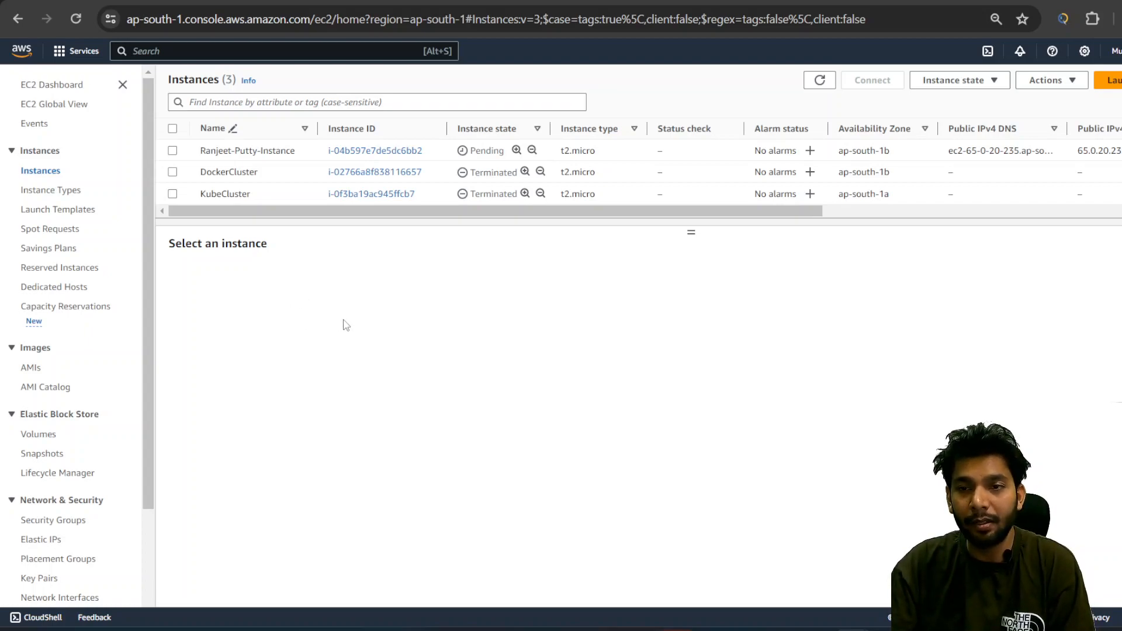
left_click(172, 151)
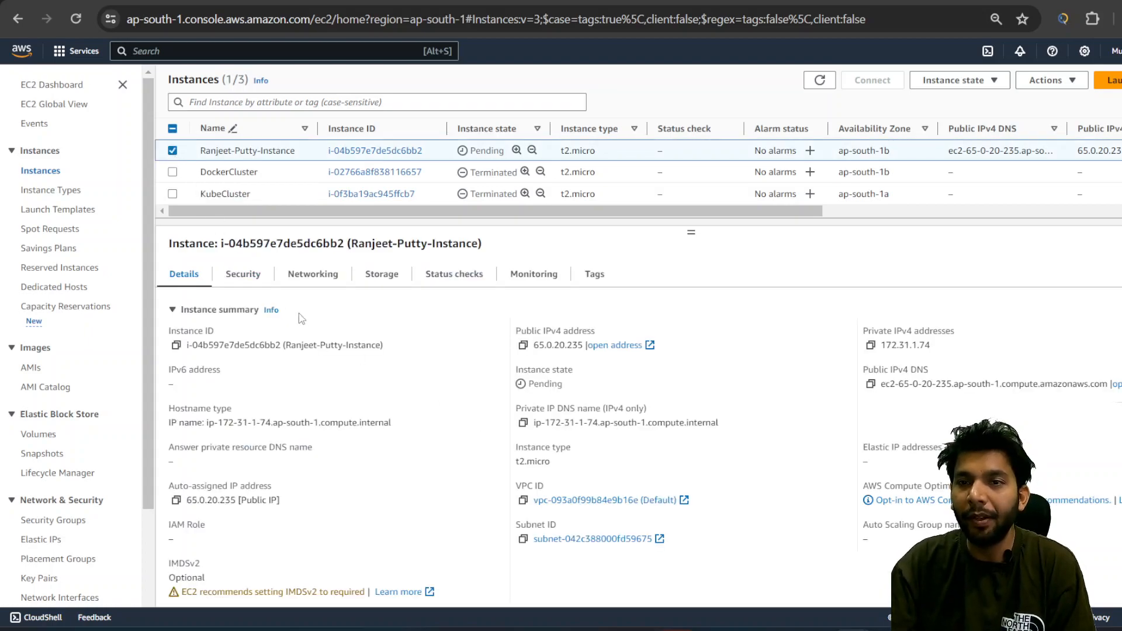
left_click(820, 82)
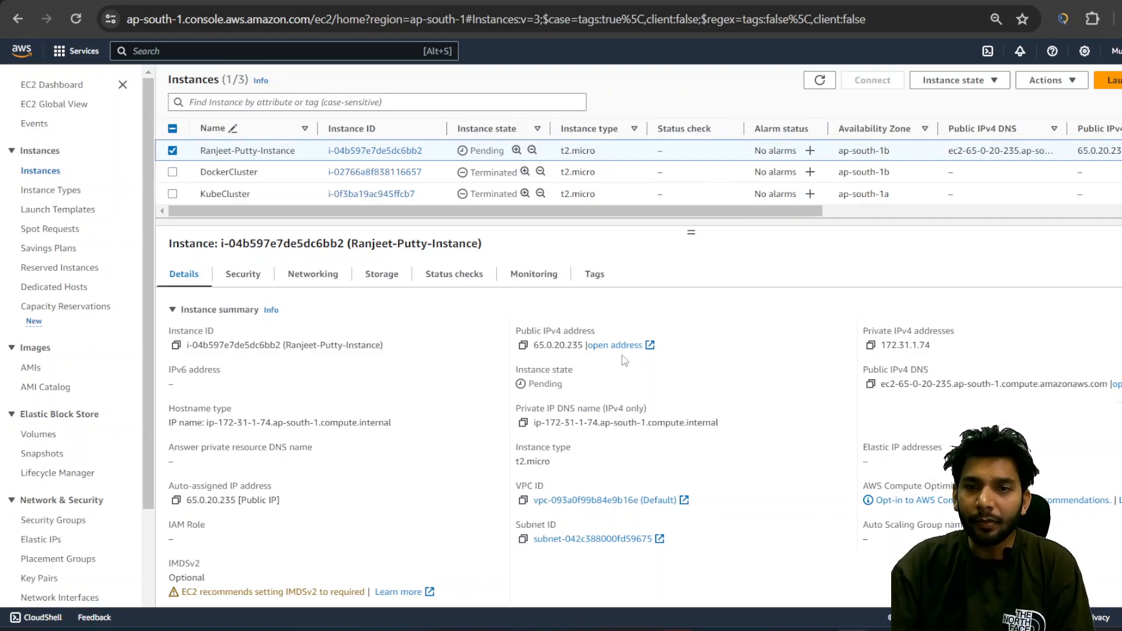
scroll(677, 321, "down", 3)
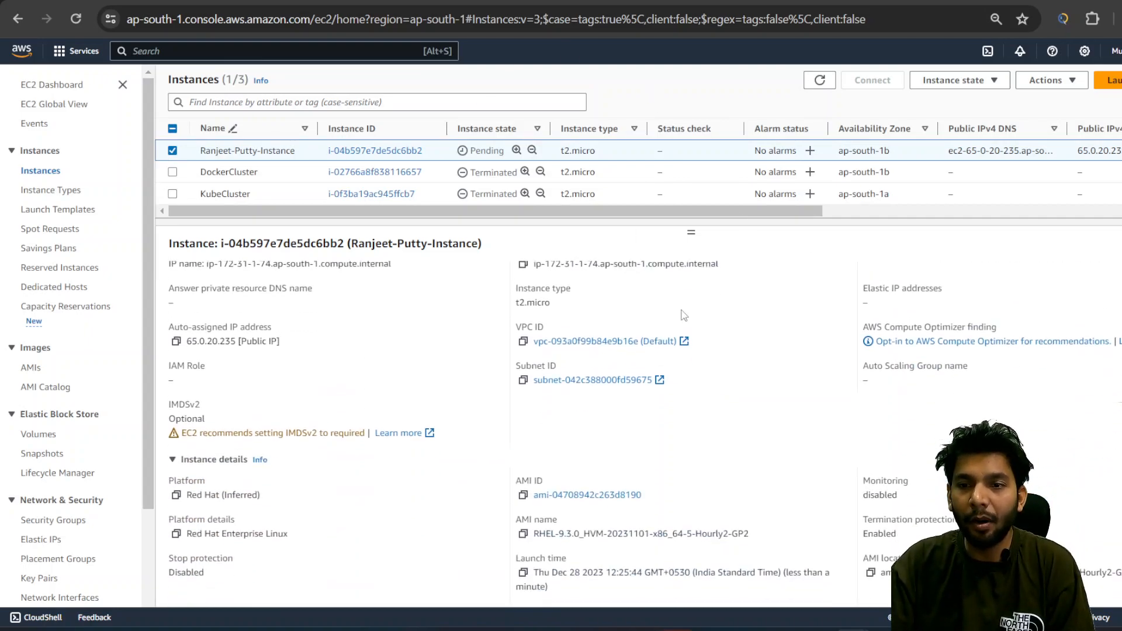
scroll(677, 321, "up", 3)
scroll(676, 320, "down", 2)
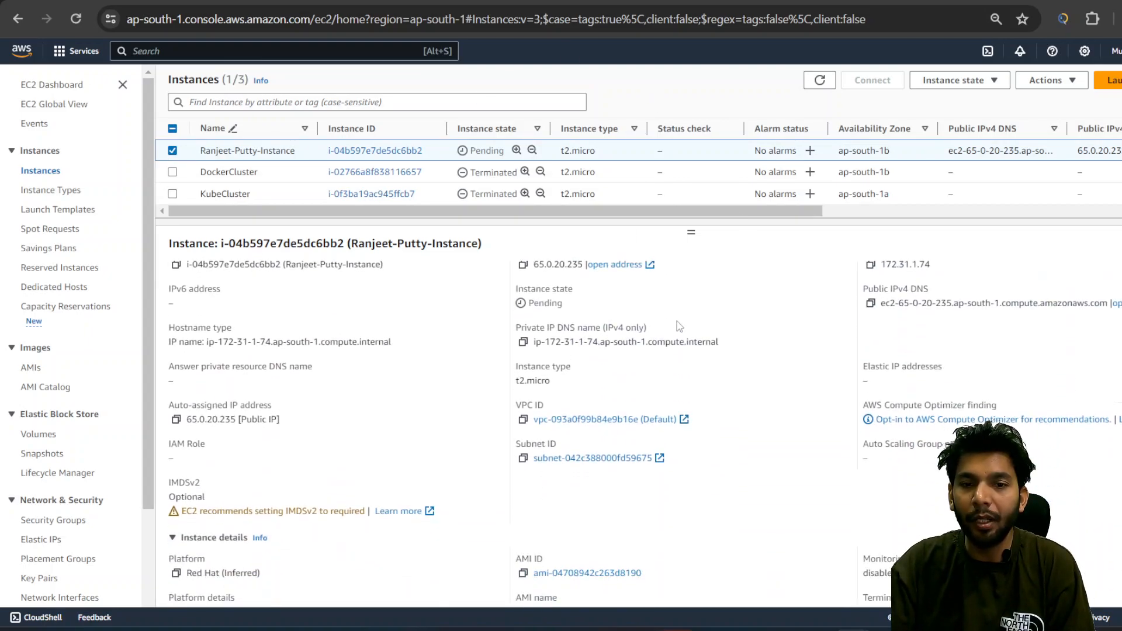
scroll(678, 318, "up", 2)
Open the security group attached to the PuTTY instance and start editing its inbound rules.
left_click(241, 280)
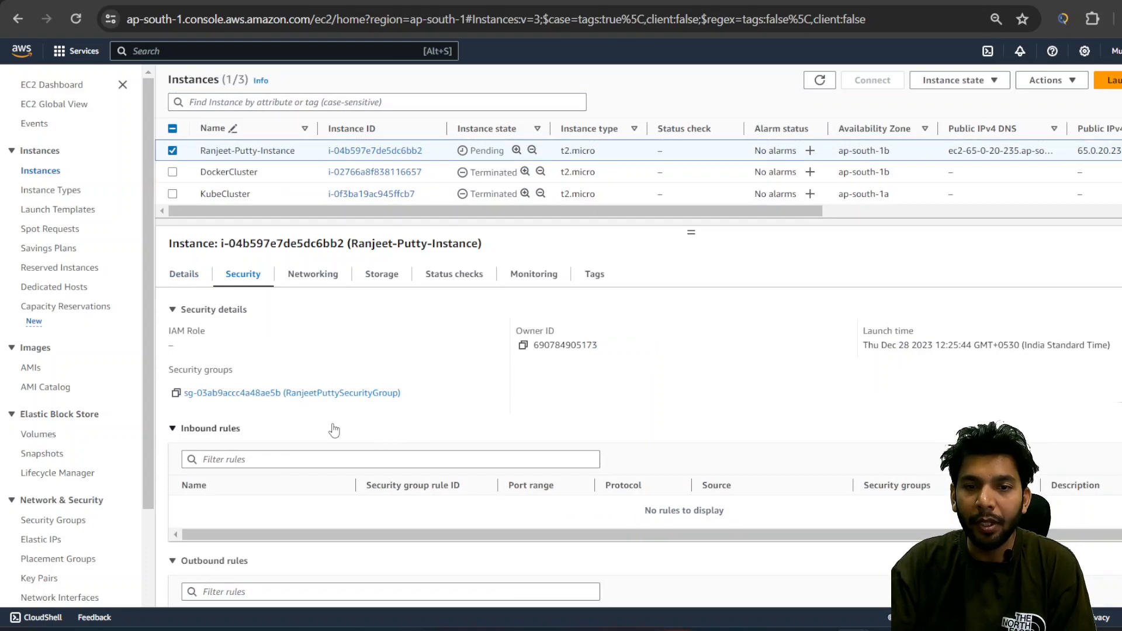
left_click(333, 393)
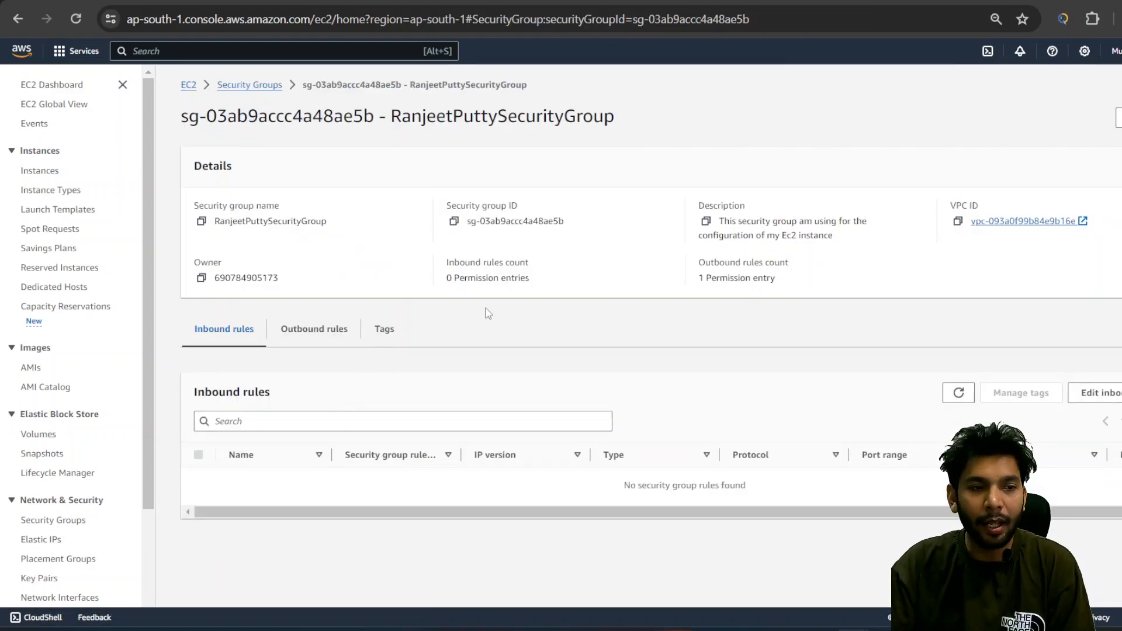
left_click(1097, 393)
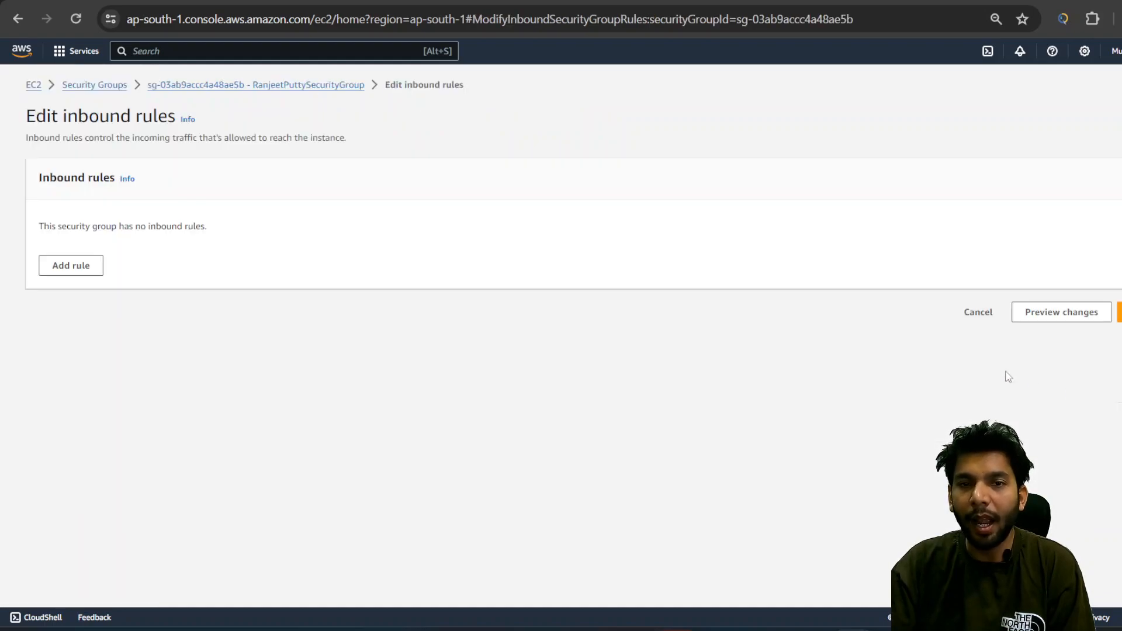
Add an inbound rule of type SSH with source Anywhere (0.0.0.0/0).
left_click(86, 268)
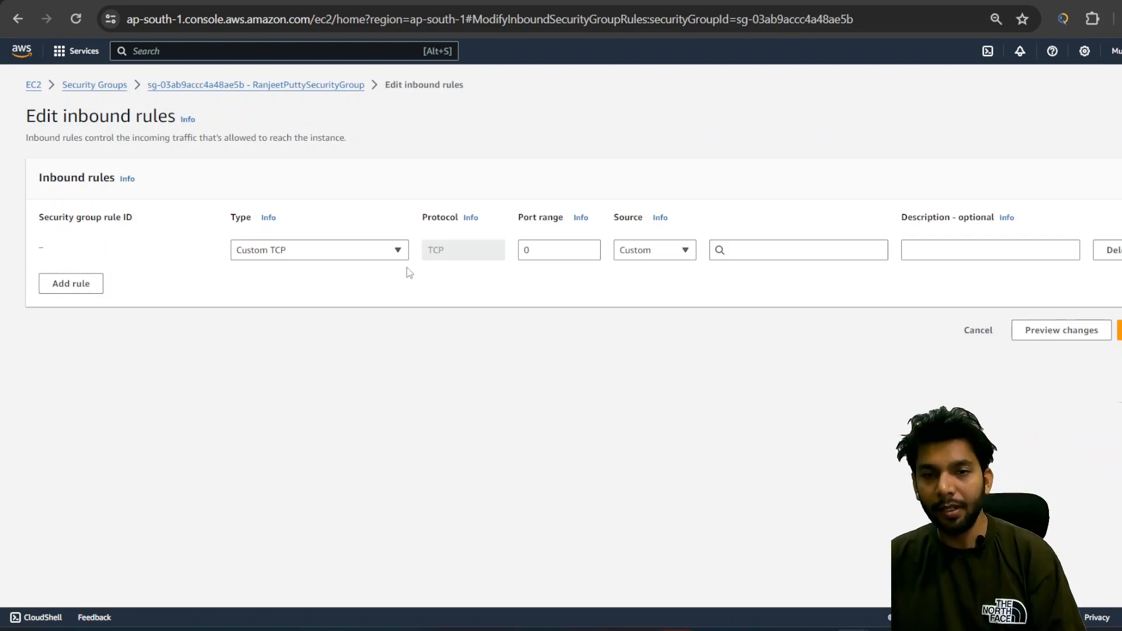
left_click(394, 252)
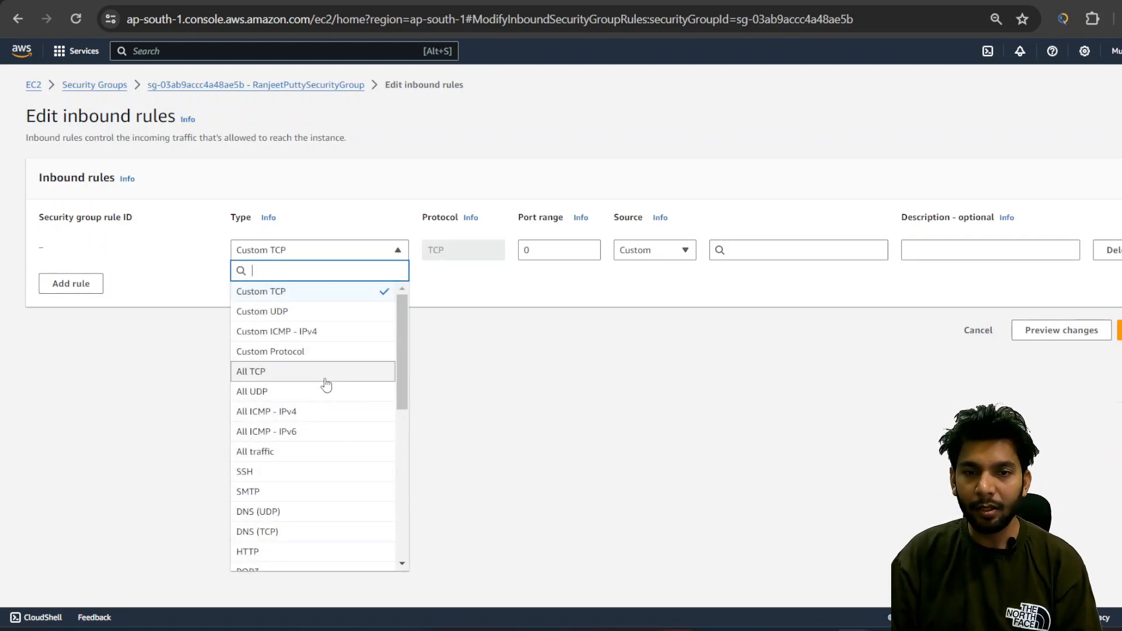
left_click(290, 471)
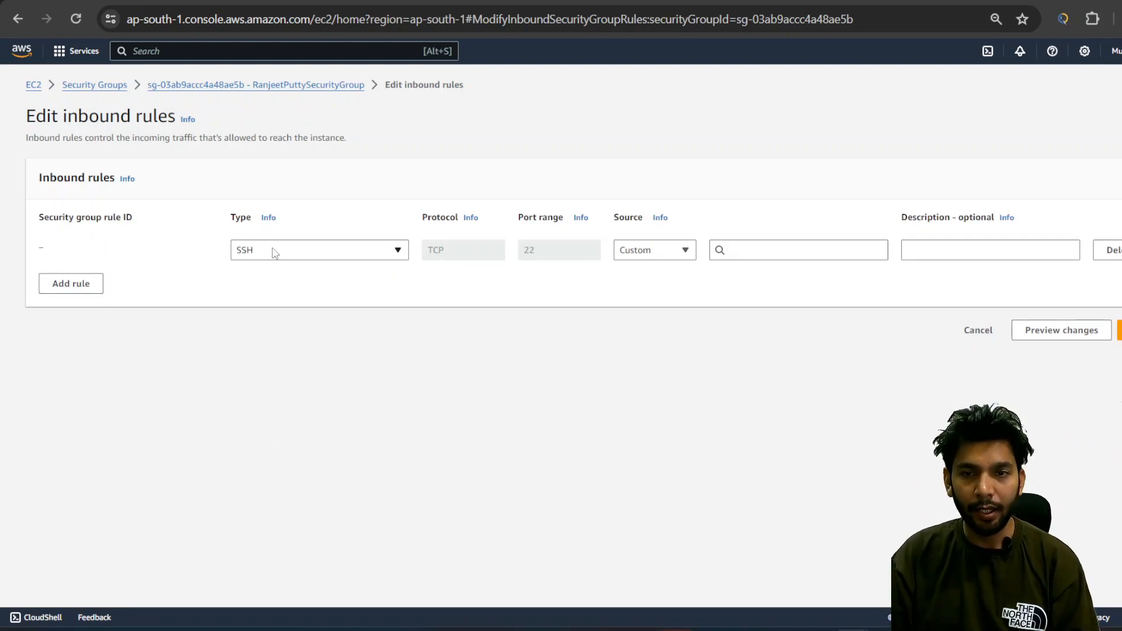
left_click(688, 254)
left_click(654, 291)
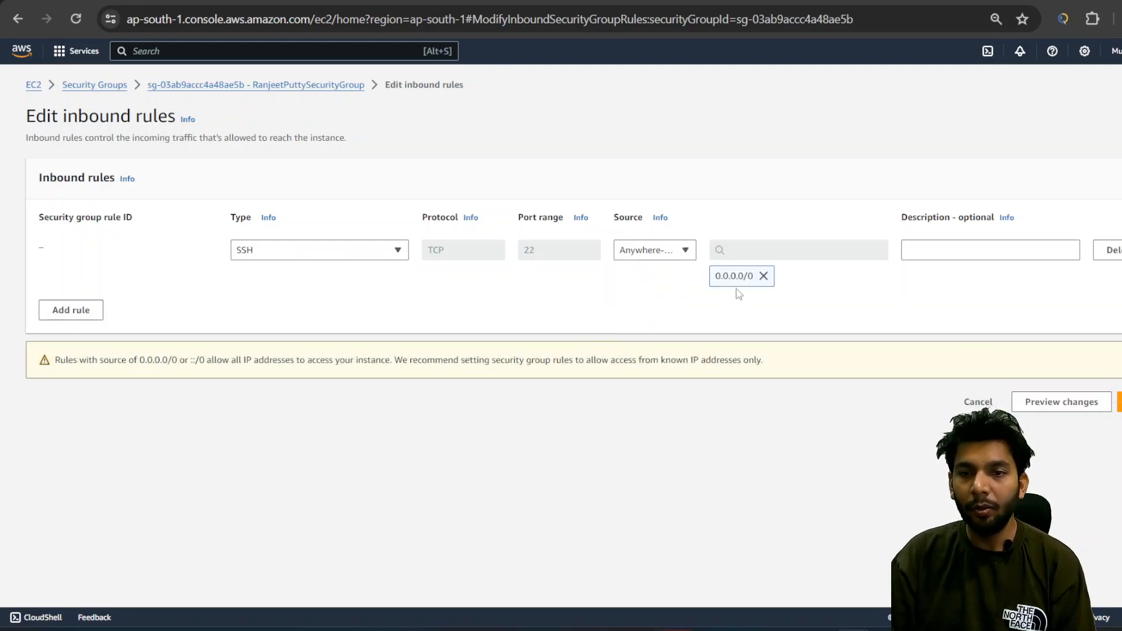
Describe the SSH rule as "This is for acessing SSH server from my local putty" and save the inbound rules.
left_click(965, 256)
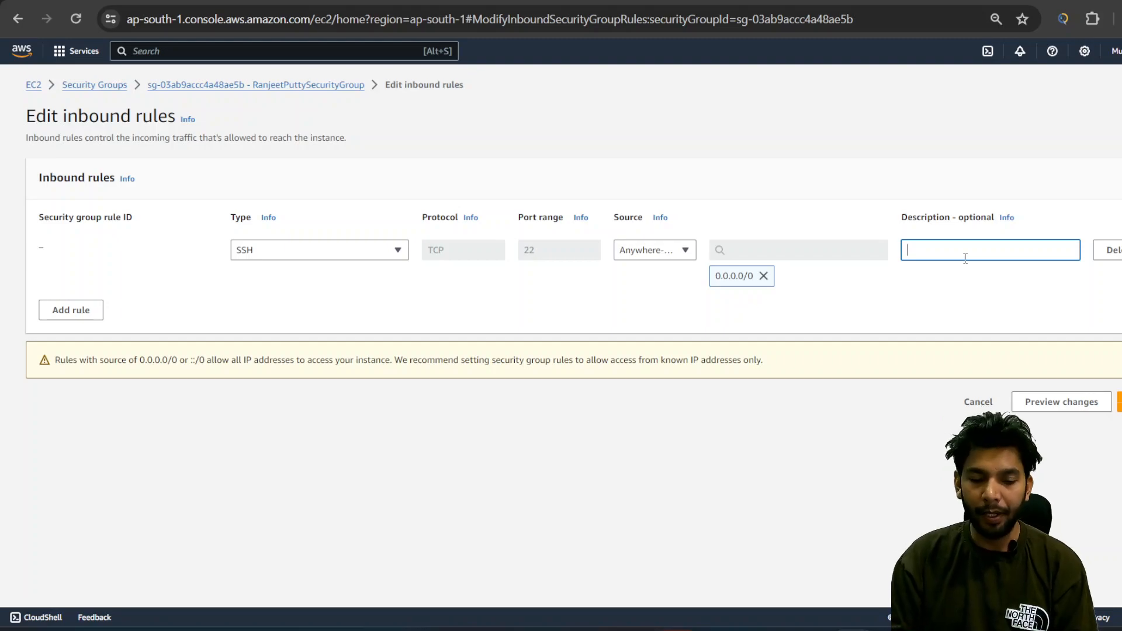
type("This")
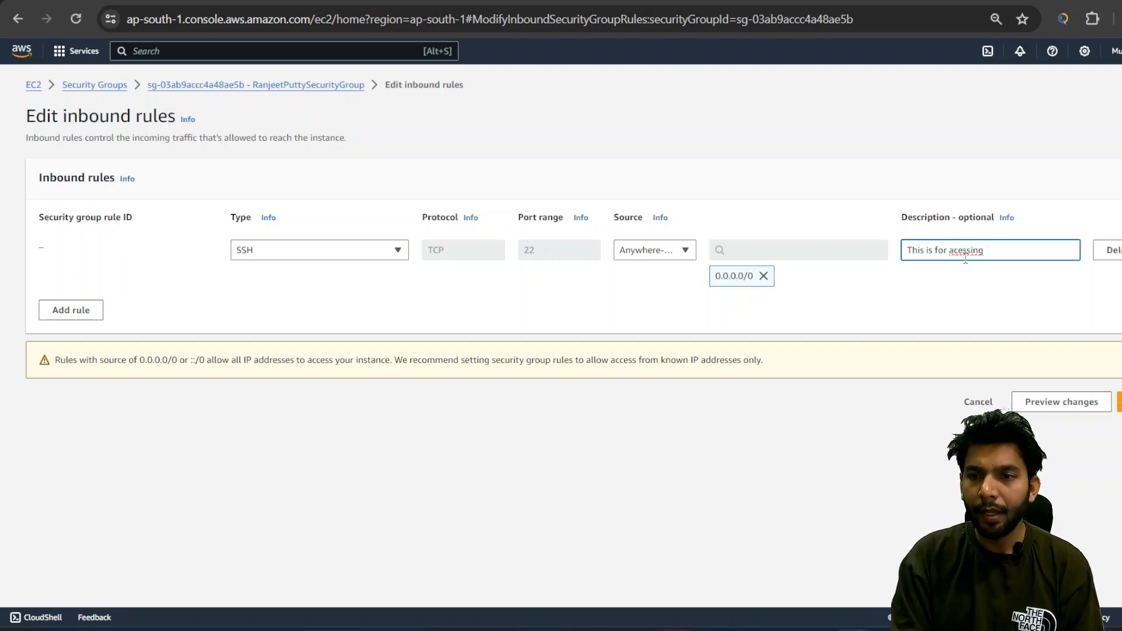
type("is for acessing SSH server")
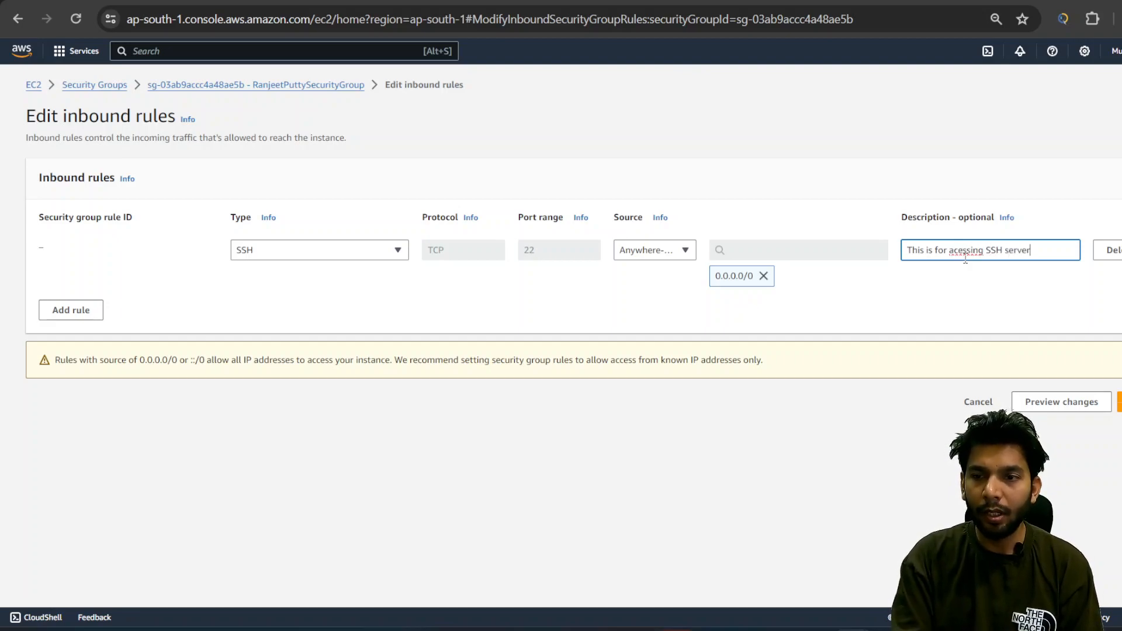
type(" from my local putty")
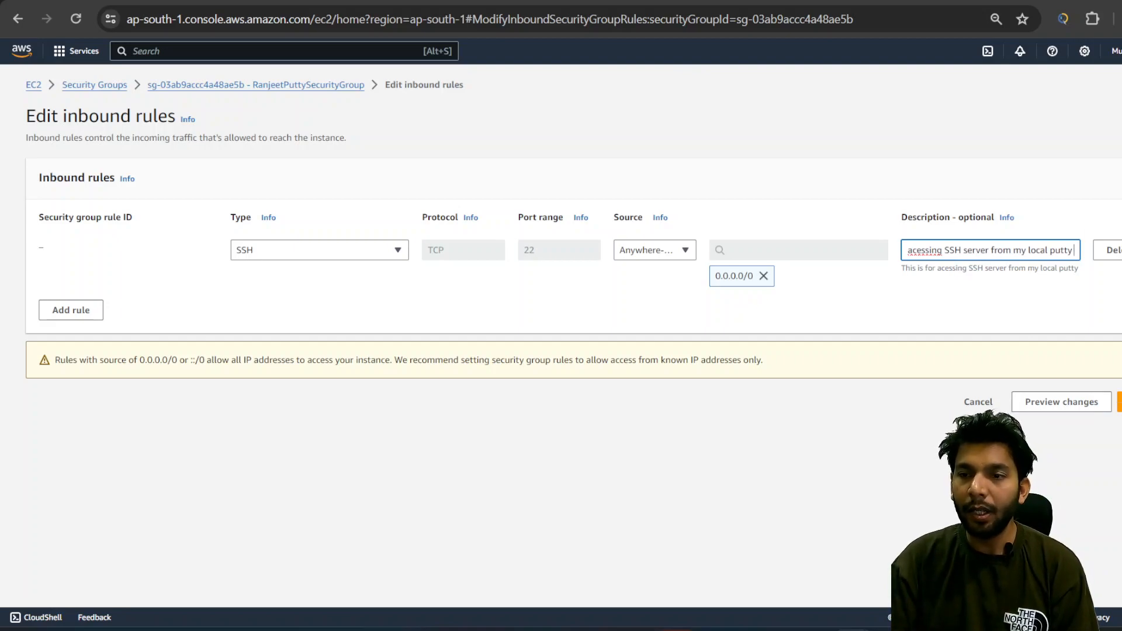
left_click(1119, 402)
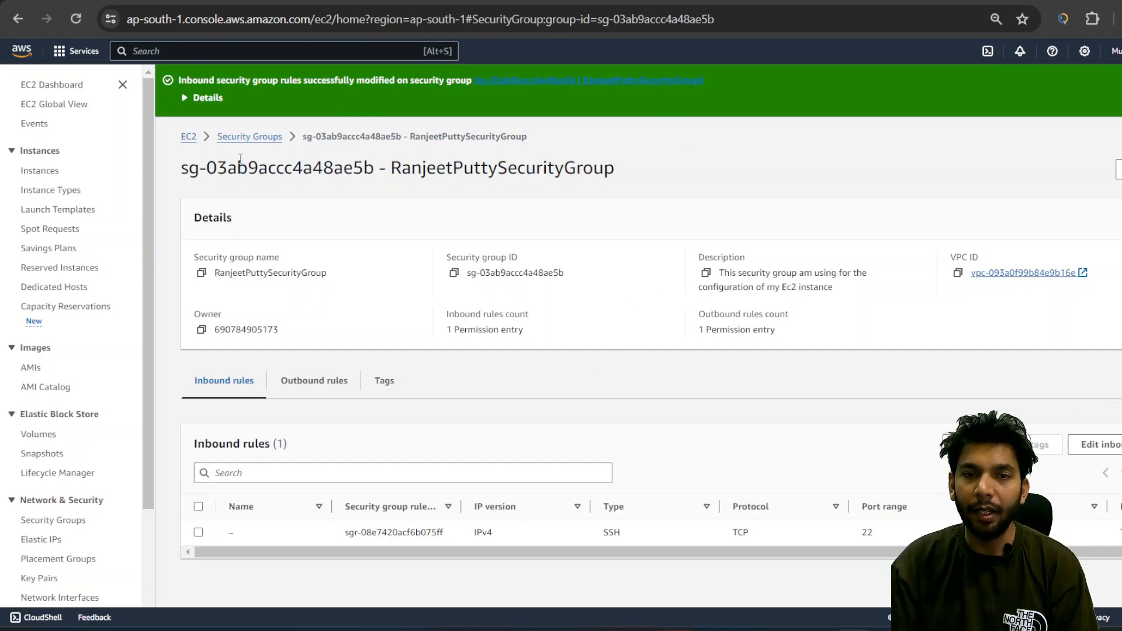
Leave the security group and open the list of running instances from the EC2 dashboard.
left_click(249, 138)
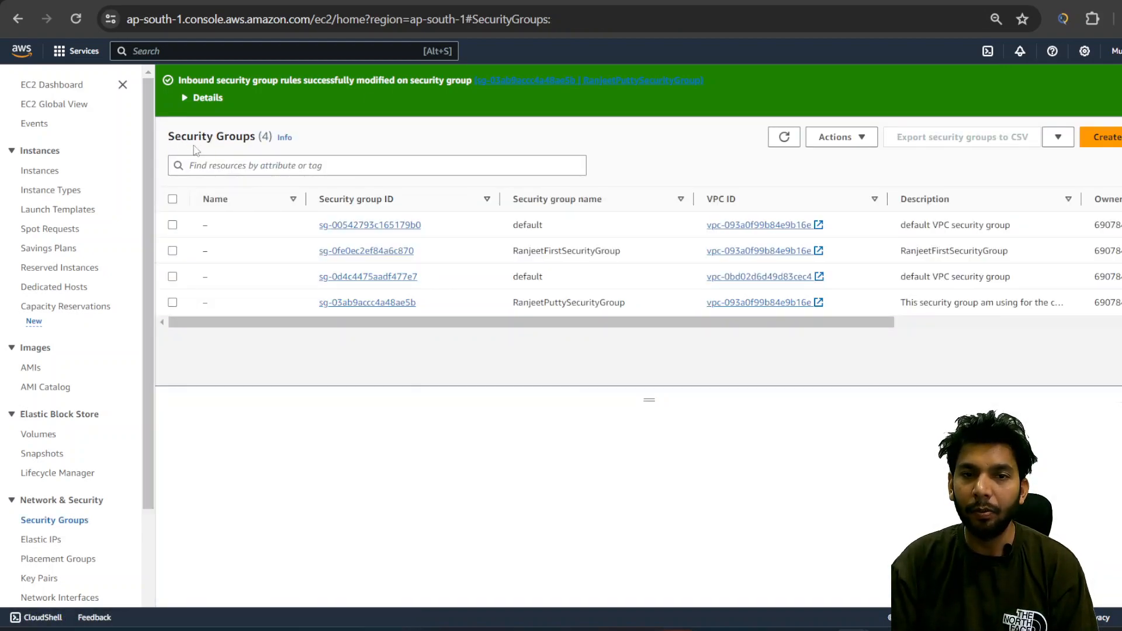
left_click(65, 86)
left_click(239, 162)
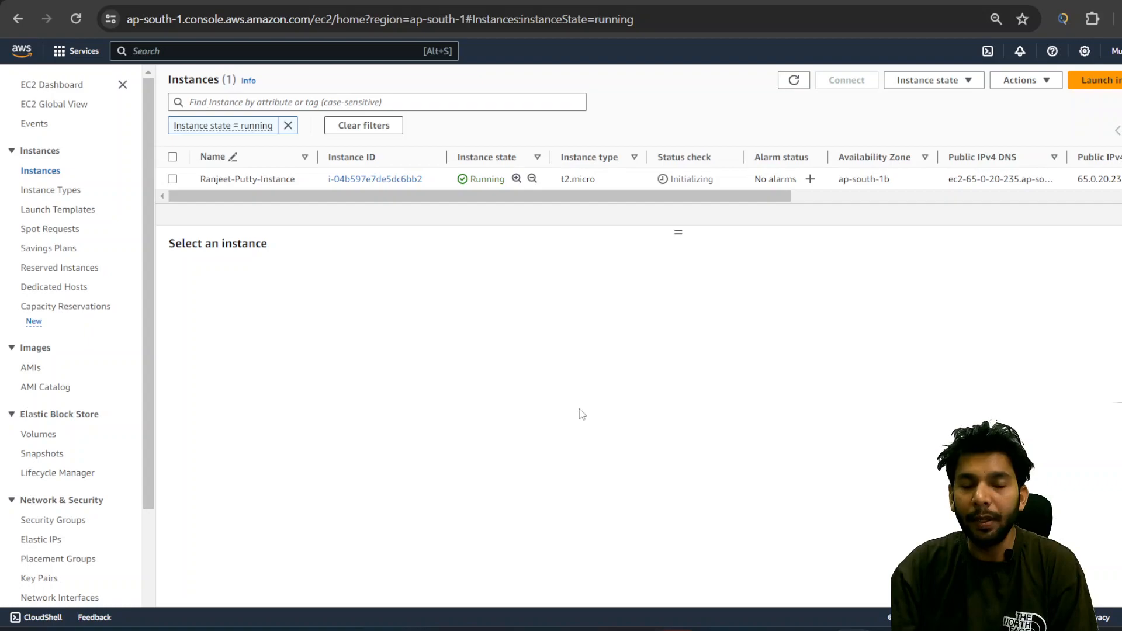
Search the web for "putty download" in a new browser tab.
key("ctrl+t")
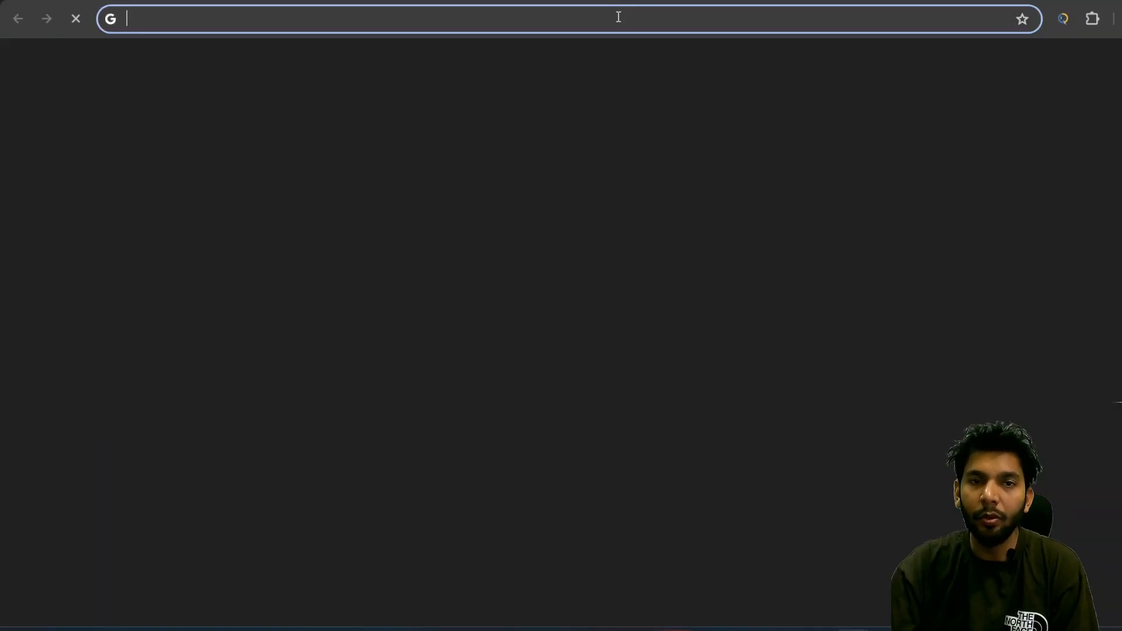
type("putty")
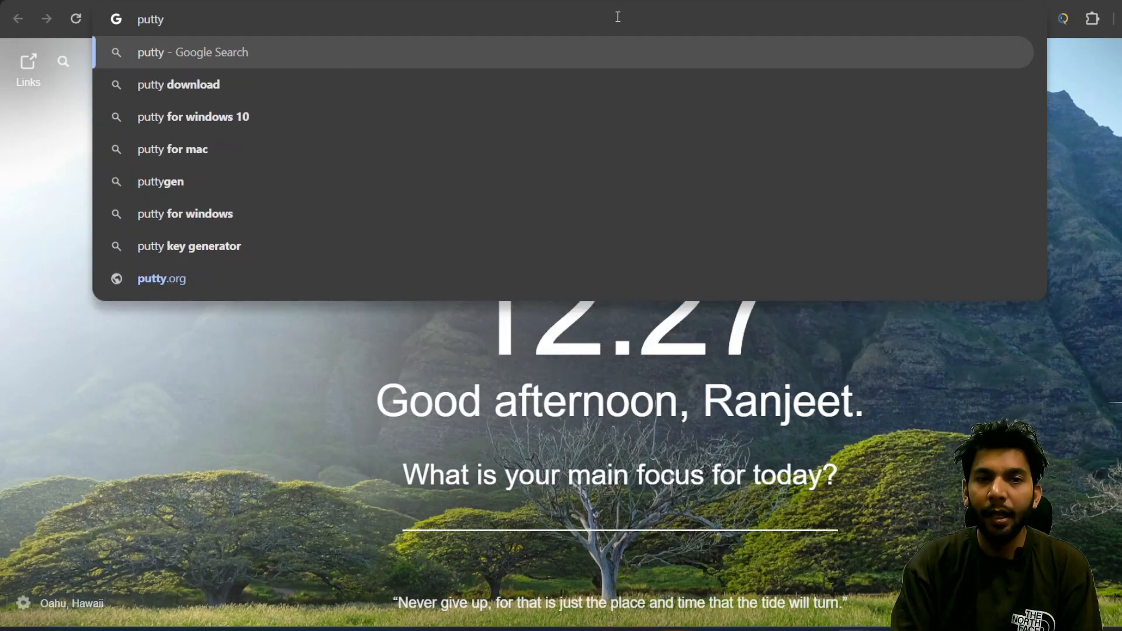
type(" downlo")
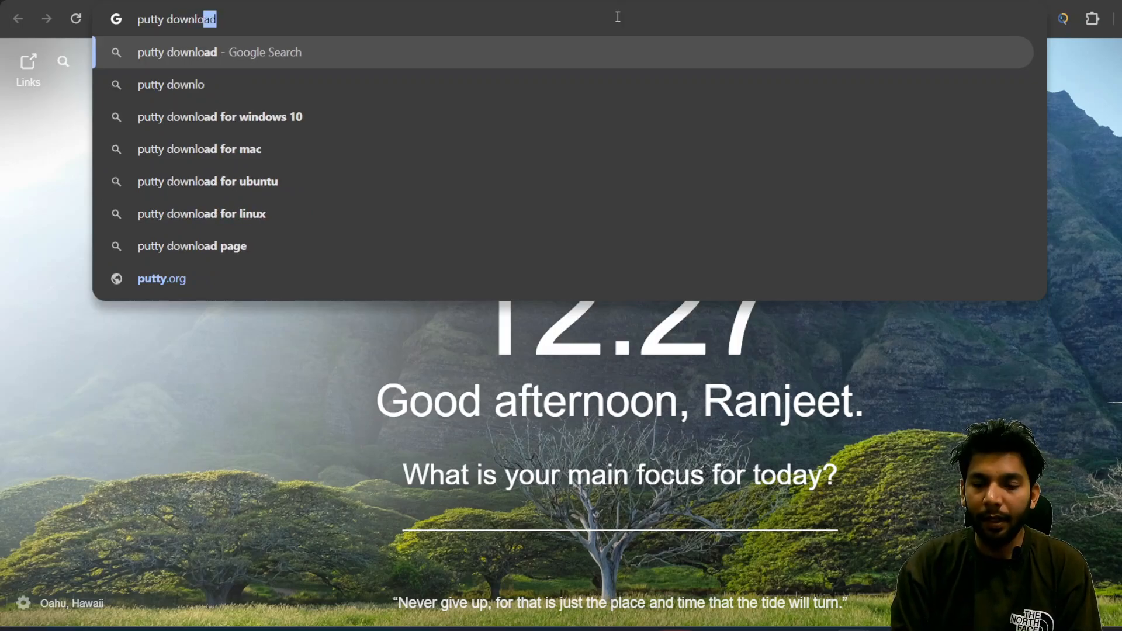
key("Return")
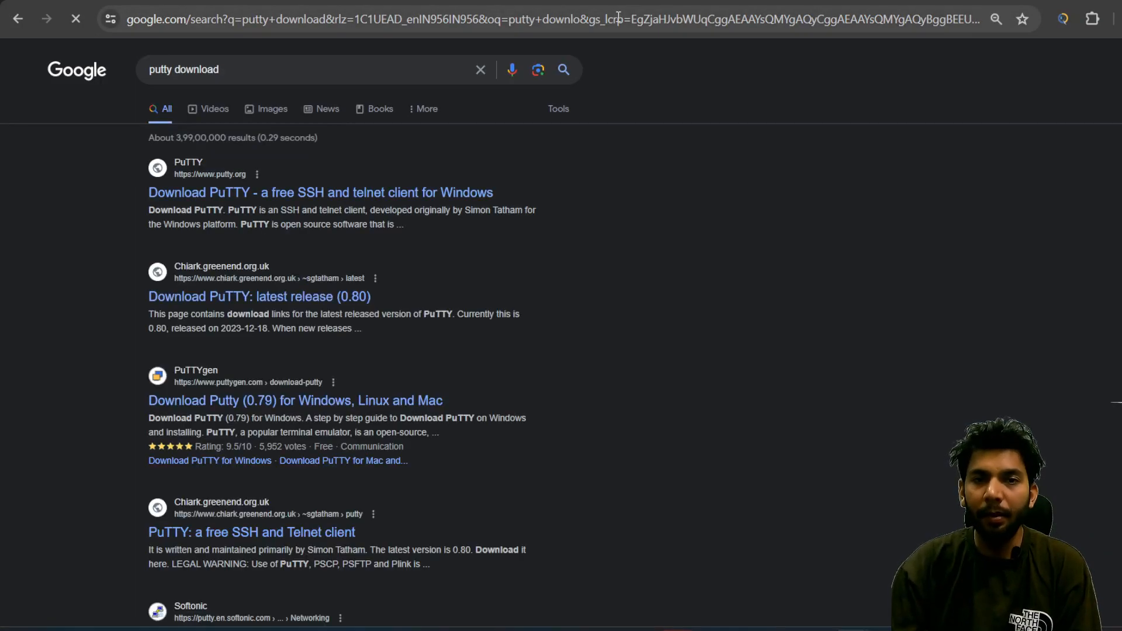
scroll(597, 90, "down", 1)
scroll(594, 119, "up", 1)
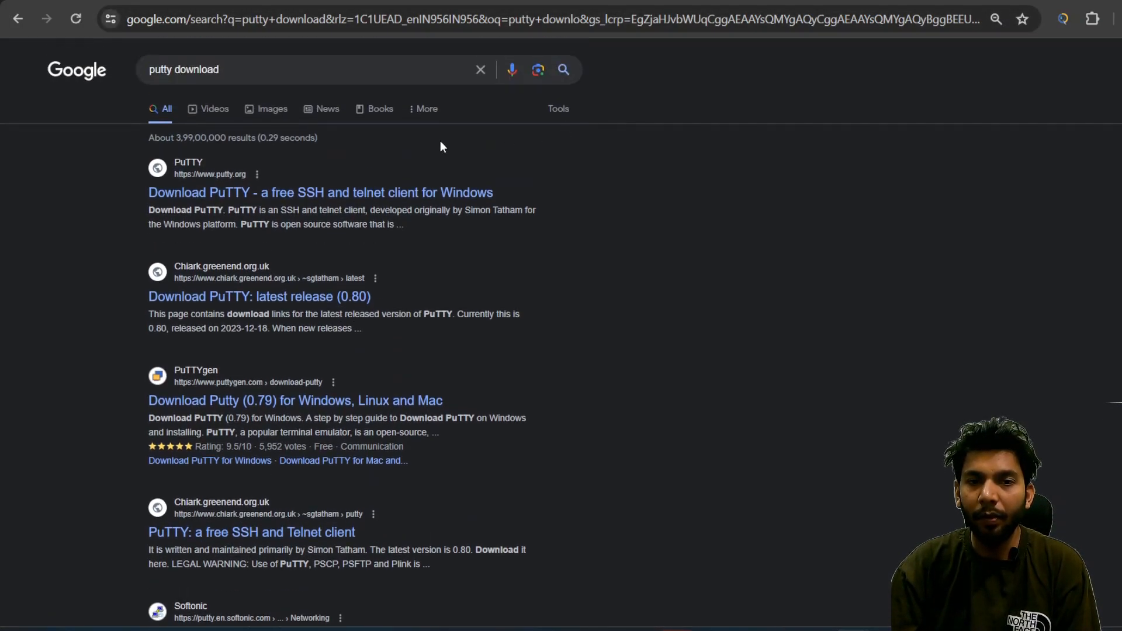
Open the putty.org download page from the search results and review the SSH clients it offers.
left_click(388, 190)
scroll(435, 301, "down", 2)
scroll(444, 263, "up", 2)
scroll(451, 207, "down", 2)
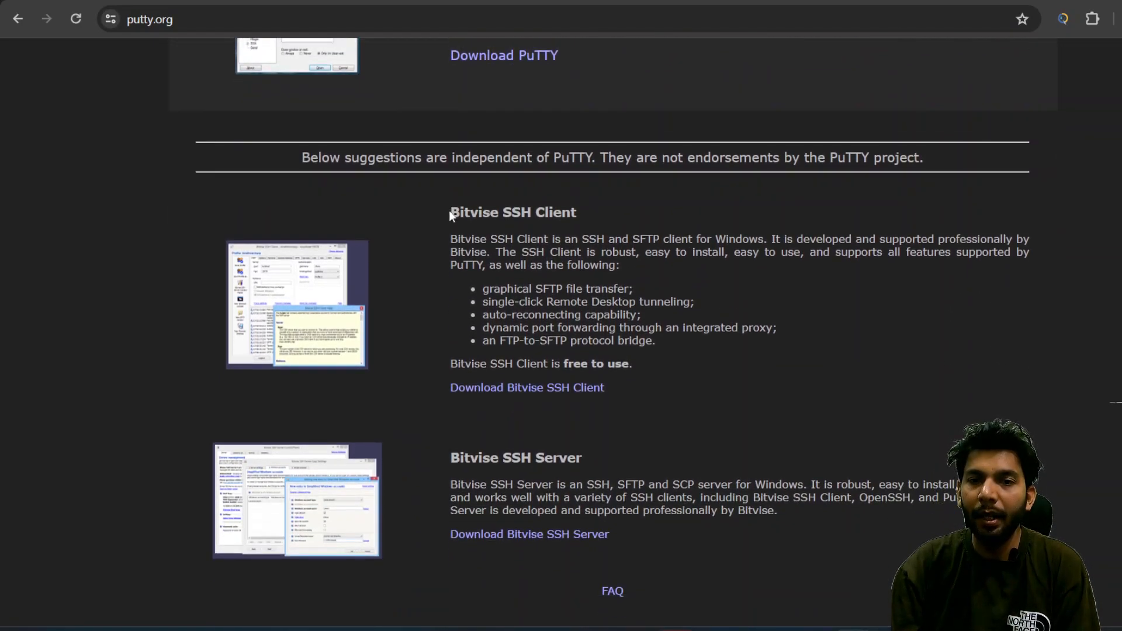
scroll(449, 211, "up", 2)
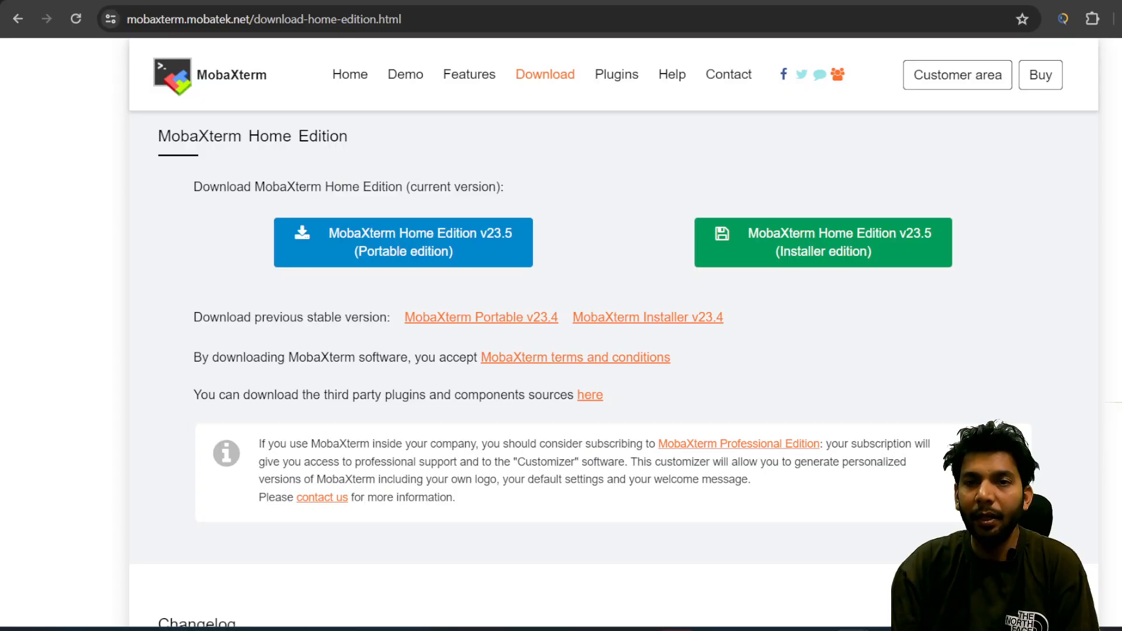
Return to the running instances list, select the PuTTY instance and refresh the list to check its status checks.
left_click(408, 1)
left_click(333, 1)
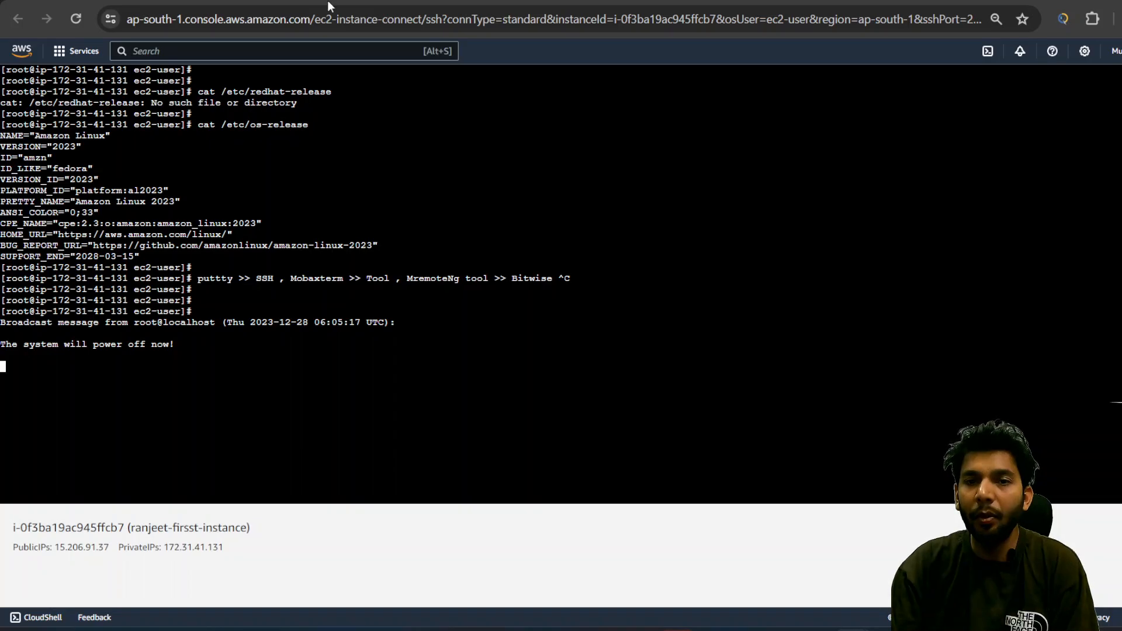
left_click(188, 2)
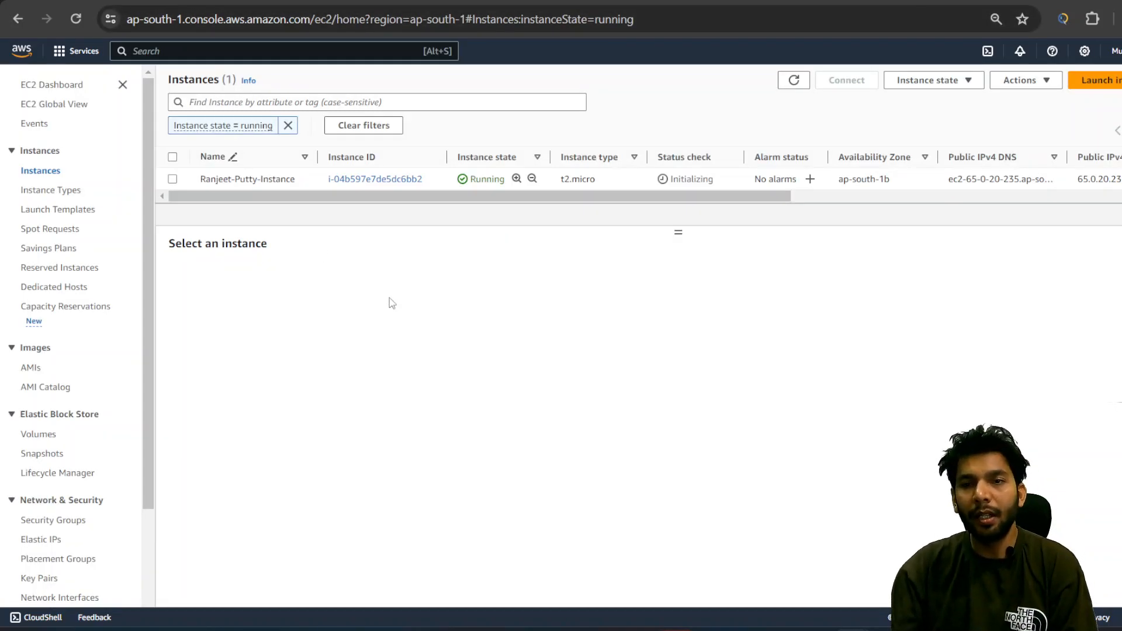
left_click(794, 82)
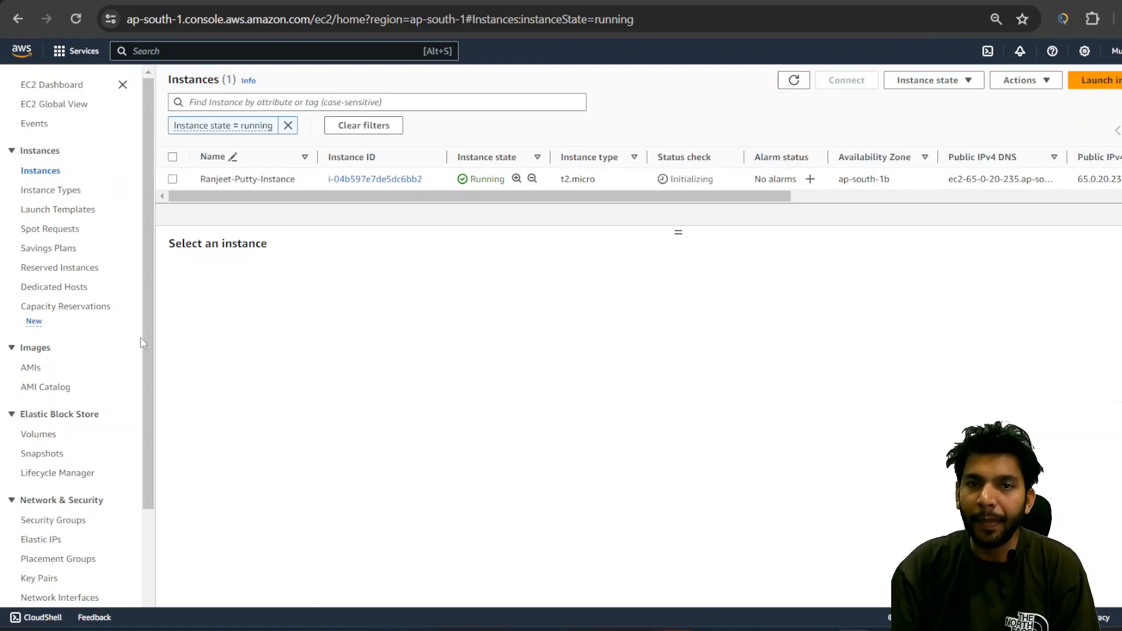
left_click(172, 178)
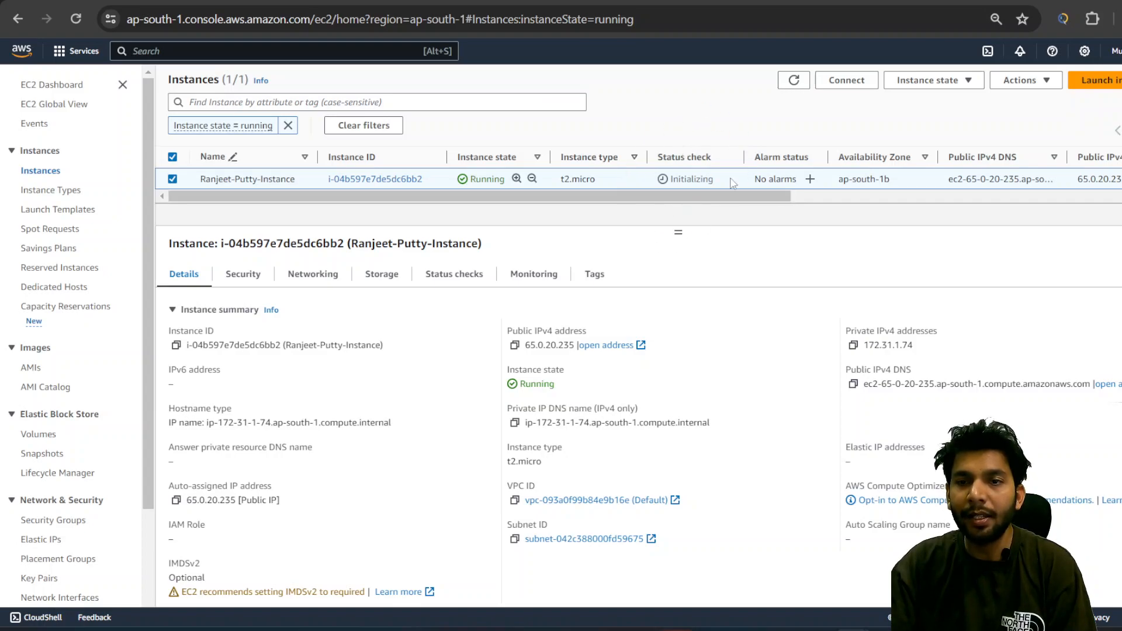
left_click_drag(783, 196, 677, 271)
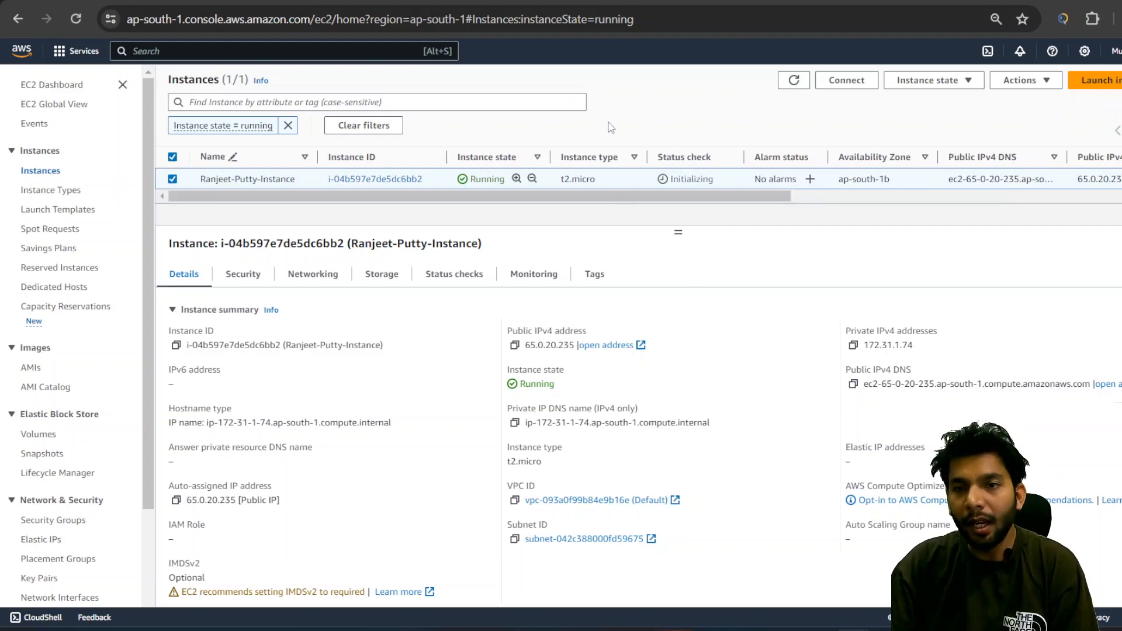
left_click(793, 81)
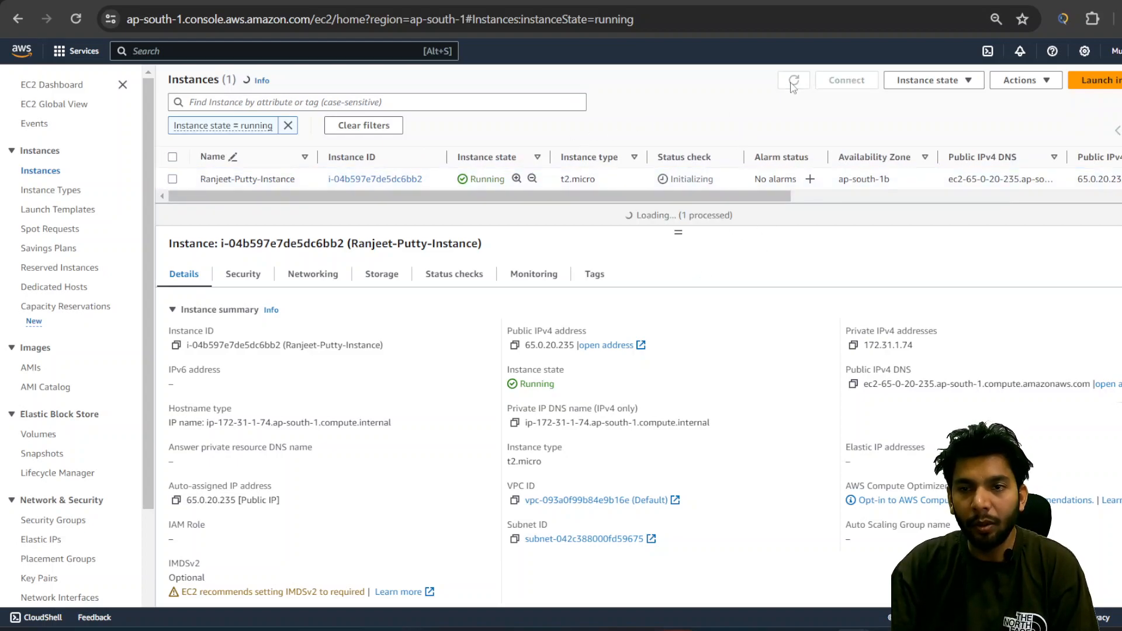
left_click_drag(736, 197, 695, 212)
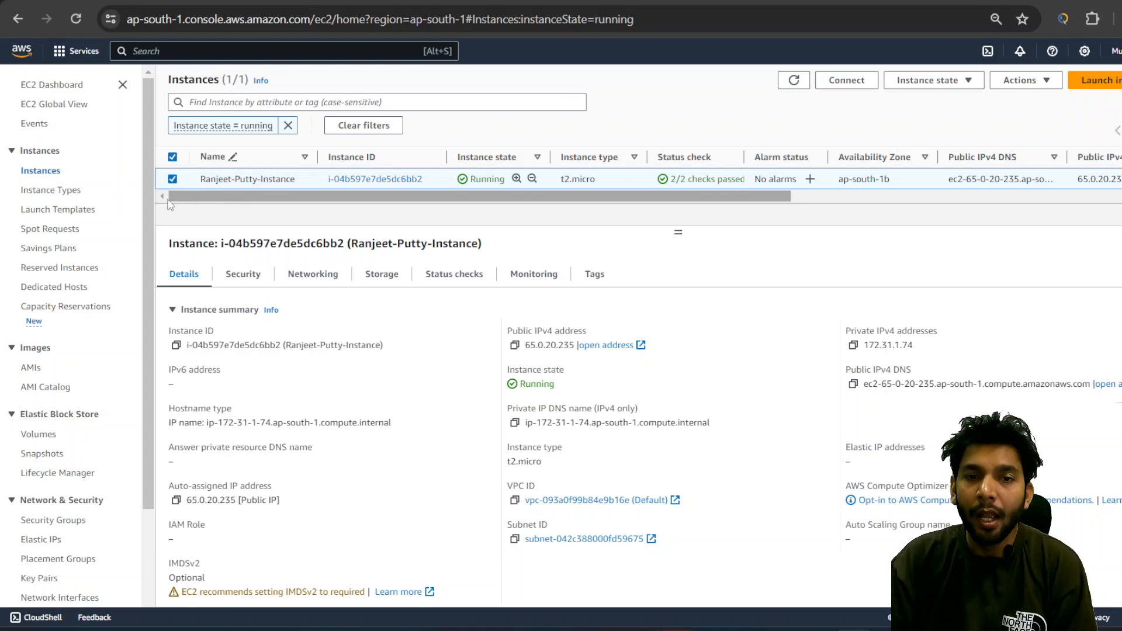
Try to connect to the PuTTY instance with EC2 Instance Connect, using the username ec2-user.
left_click(173, 180)
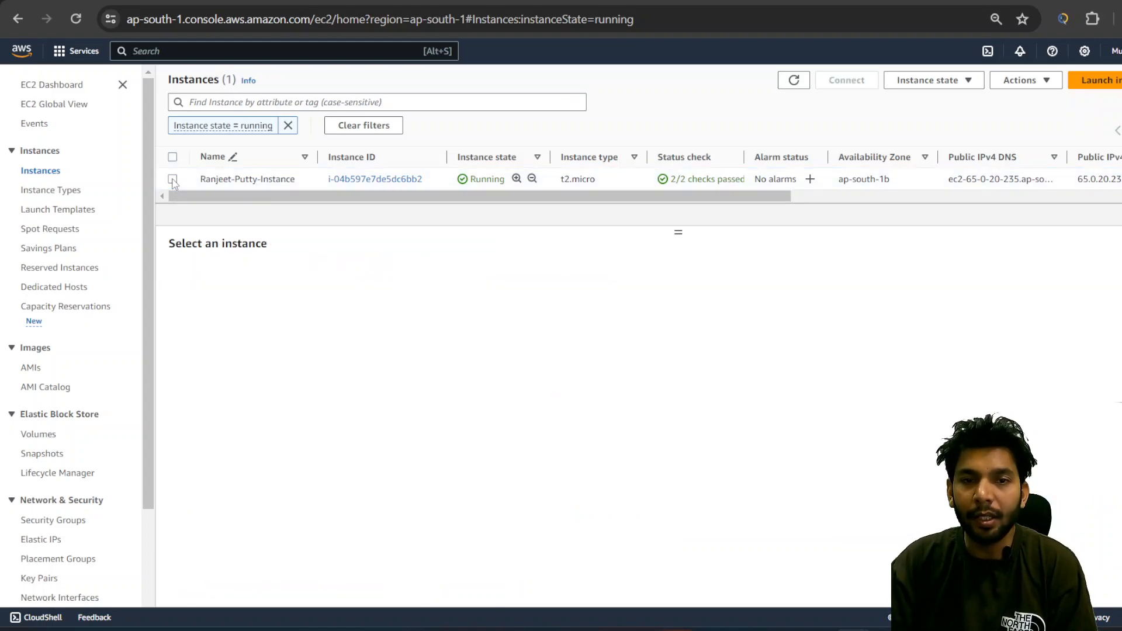
left_click(173, 180)
scroll(670, 238, "down", 2)
scroll(661, 238, "up", 2)
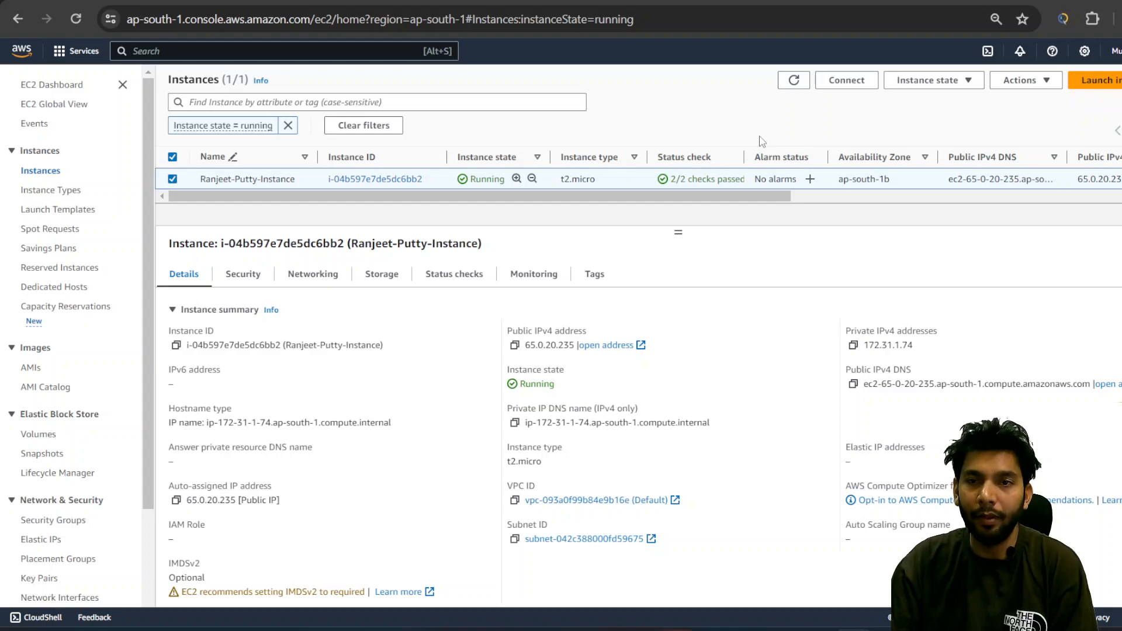
left_click(848, 81)
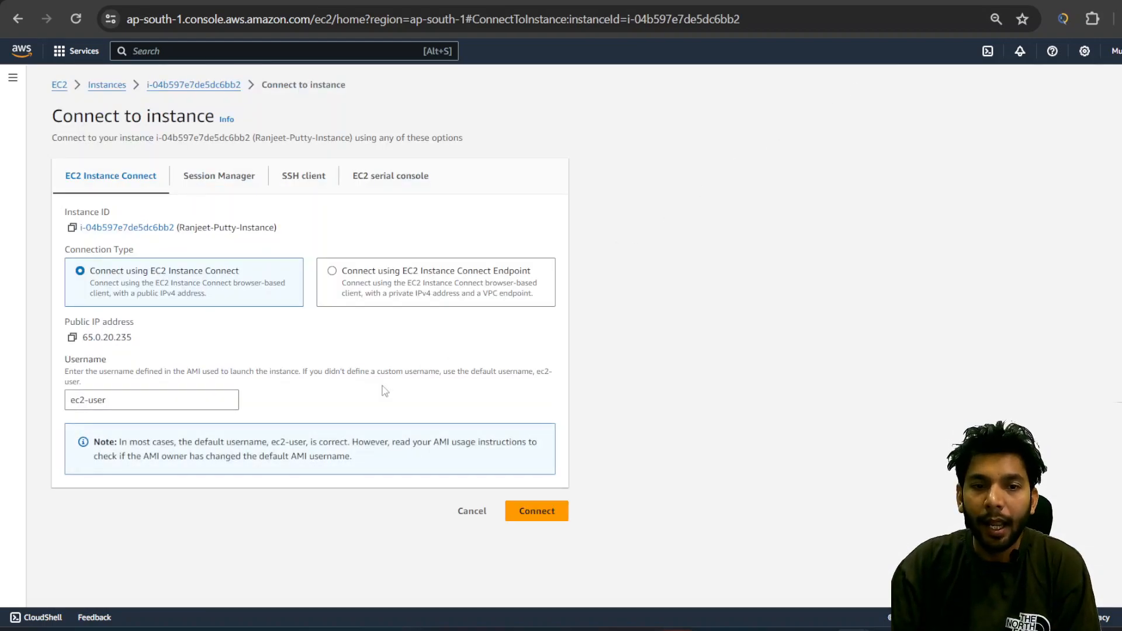
left_click(173, 400)
key("ctrl+a")
key("BackSpace")
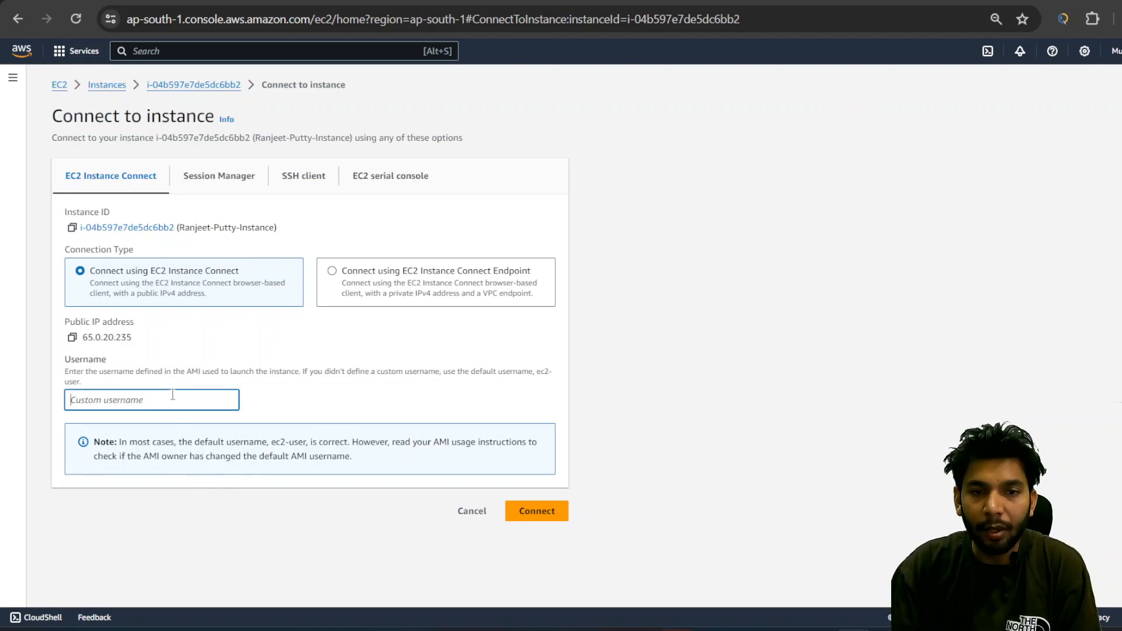
left_click(302, 326)
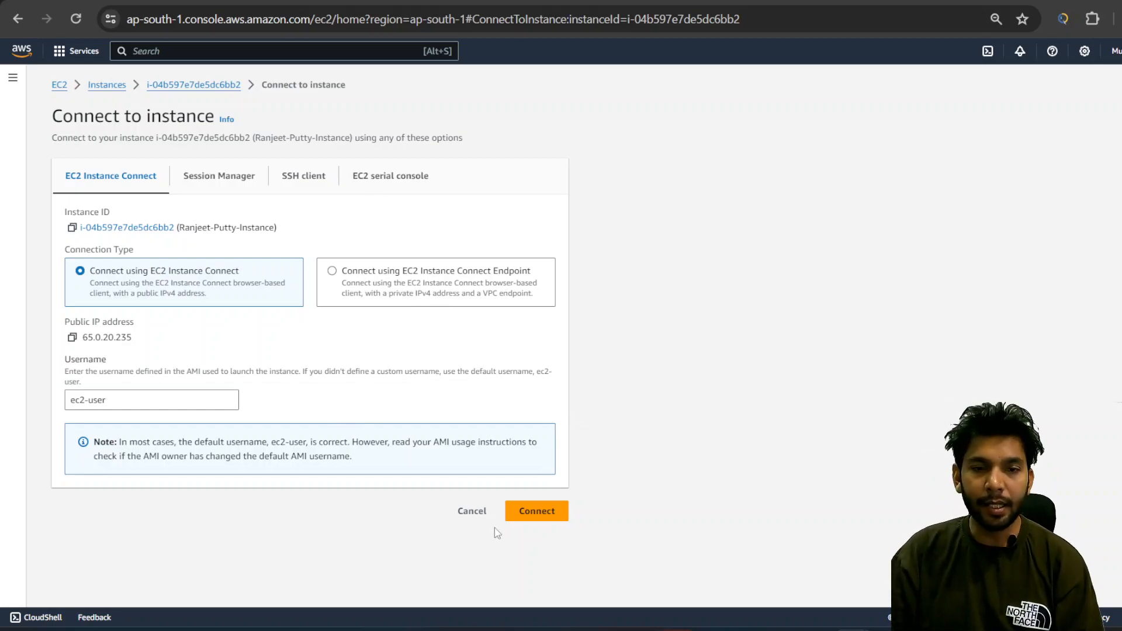
left_click(536, 512)
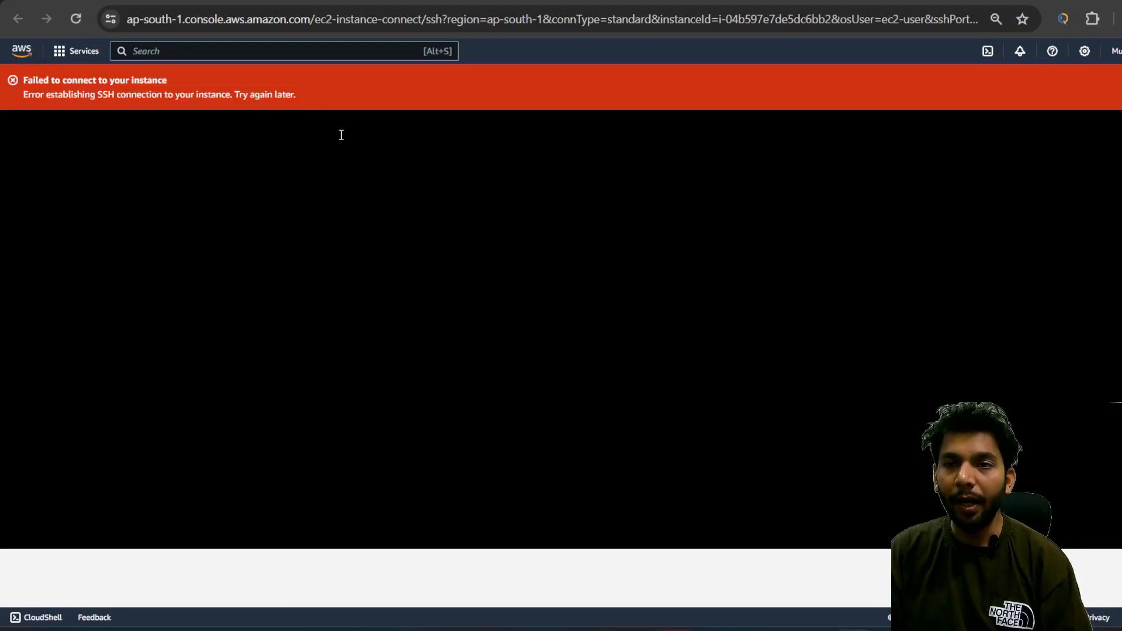
Go back to the running instances, select the PuTTY instance and open its attached security group to check the inbound rules.
left_click(144, 2)
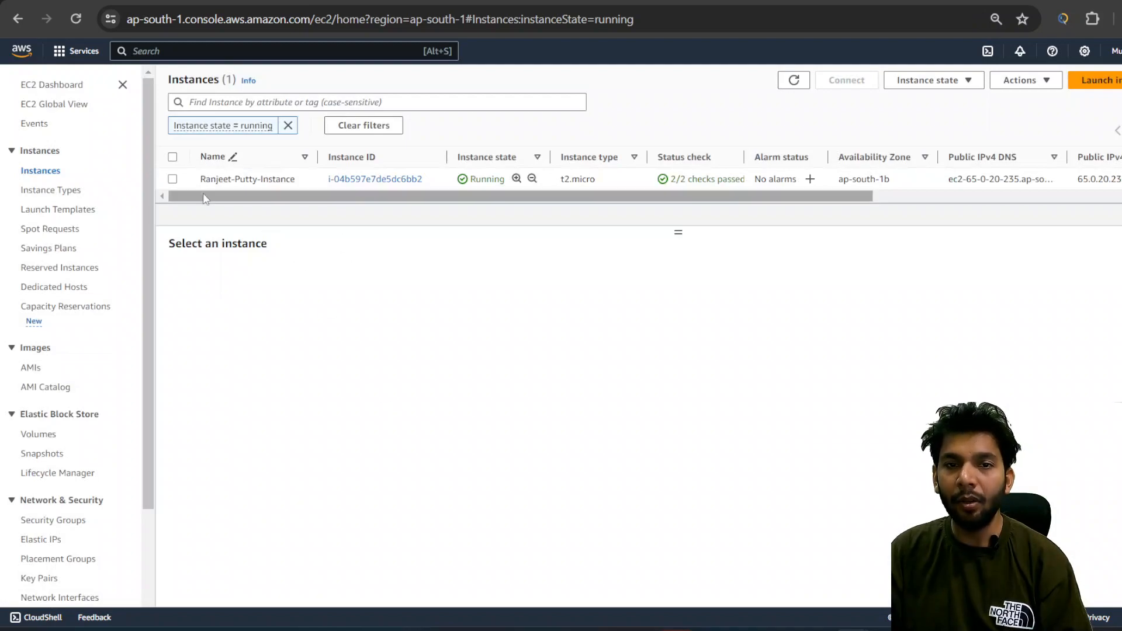
left_click(173, 180)
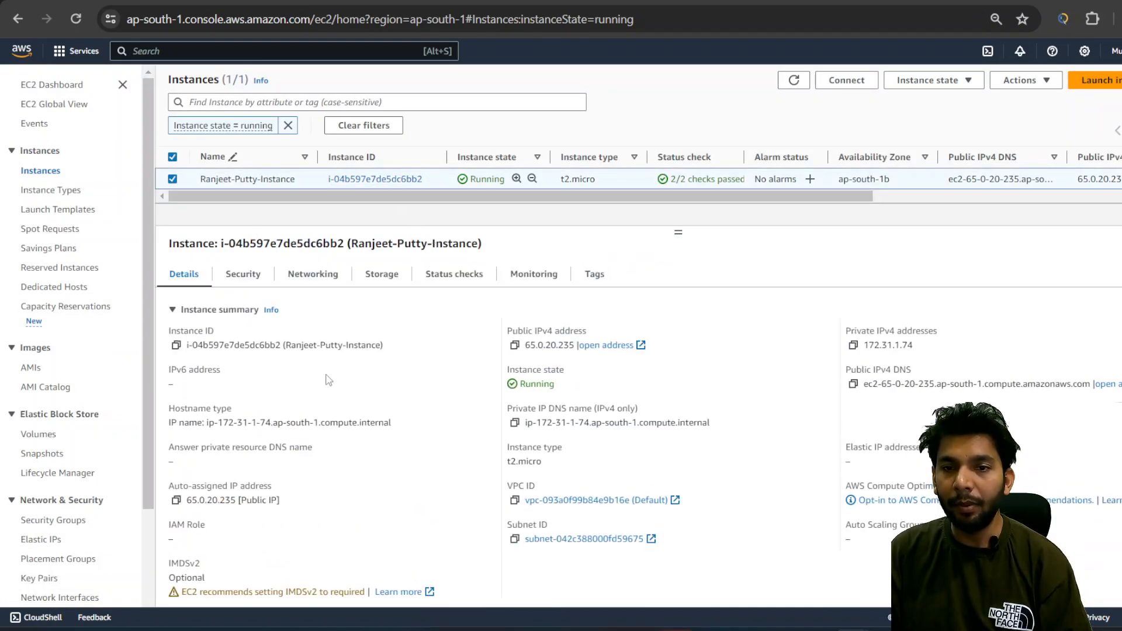
left_click(258, 283)
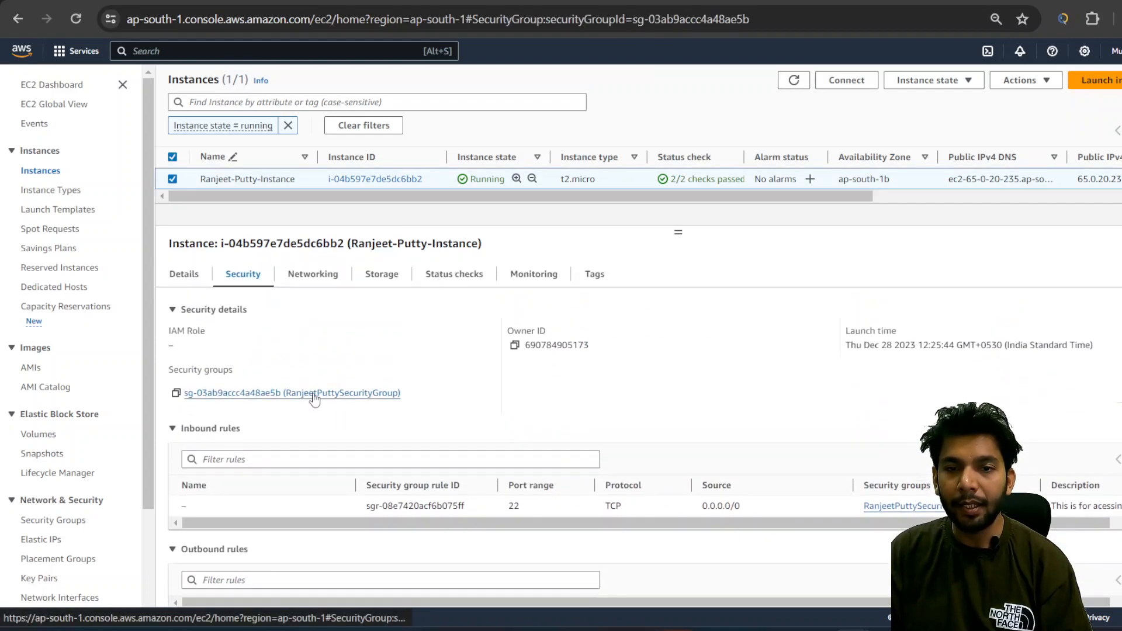
left_click(317, 394)
left_click(1088, 399)
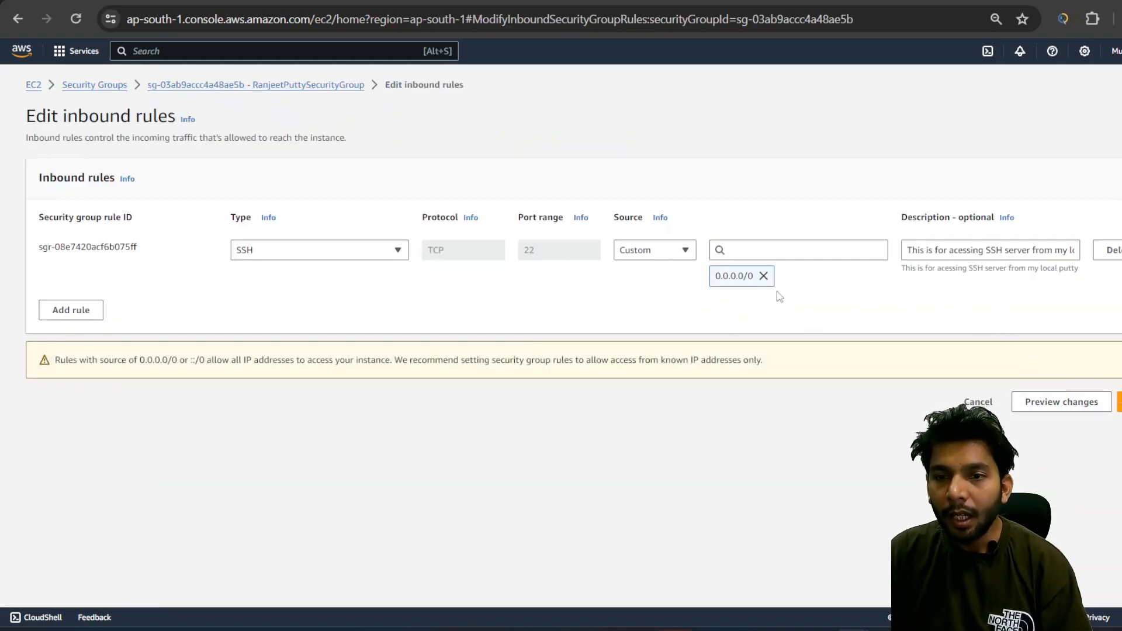
left_click(763, 276)
left_click(650, 256)
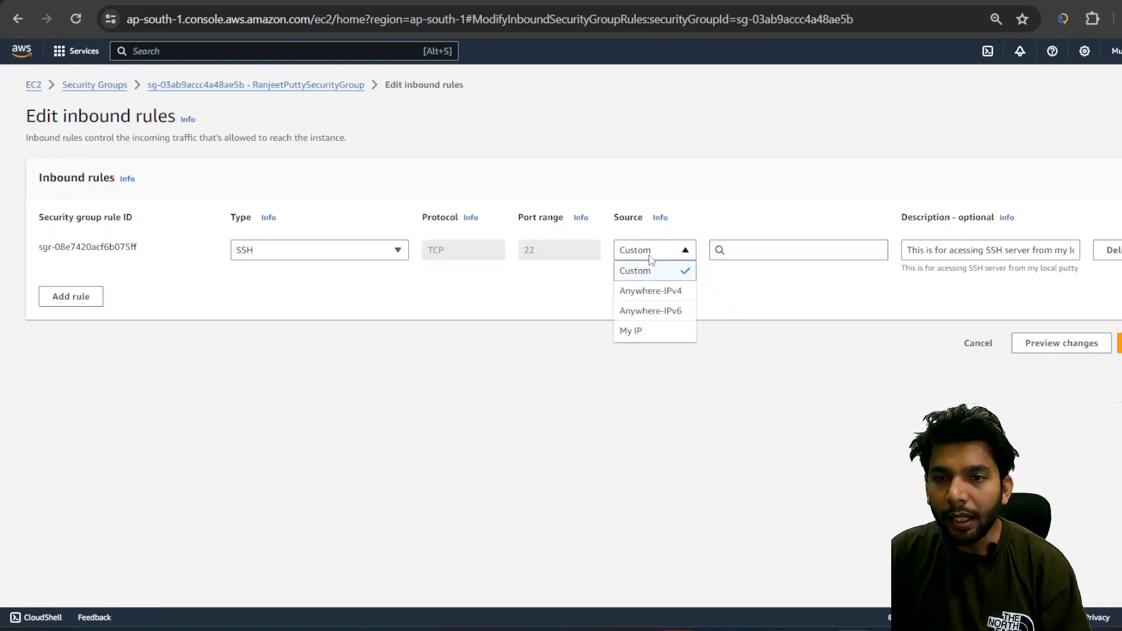
left_click(658, 292)
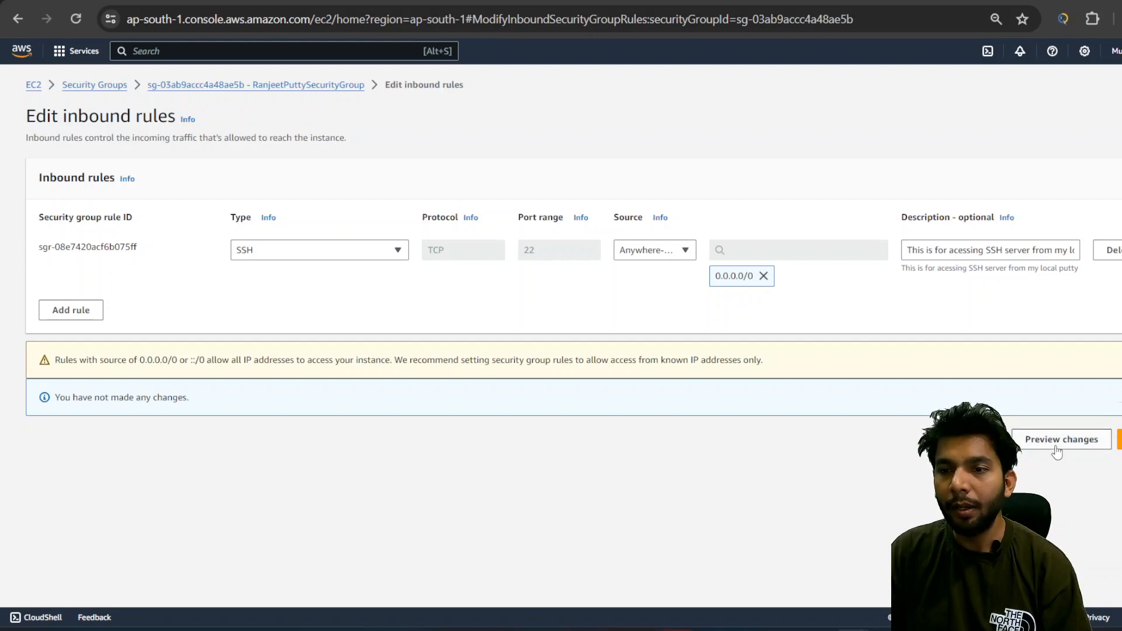
left_click(979, 439)
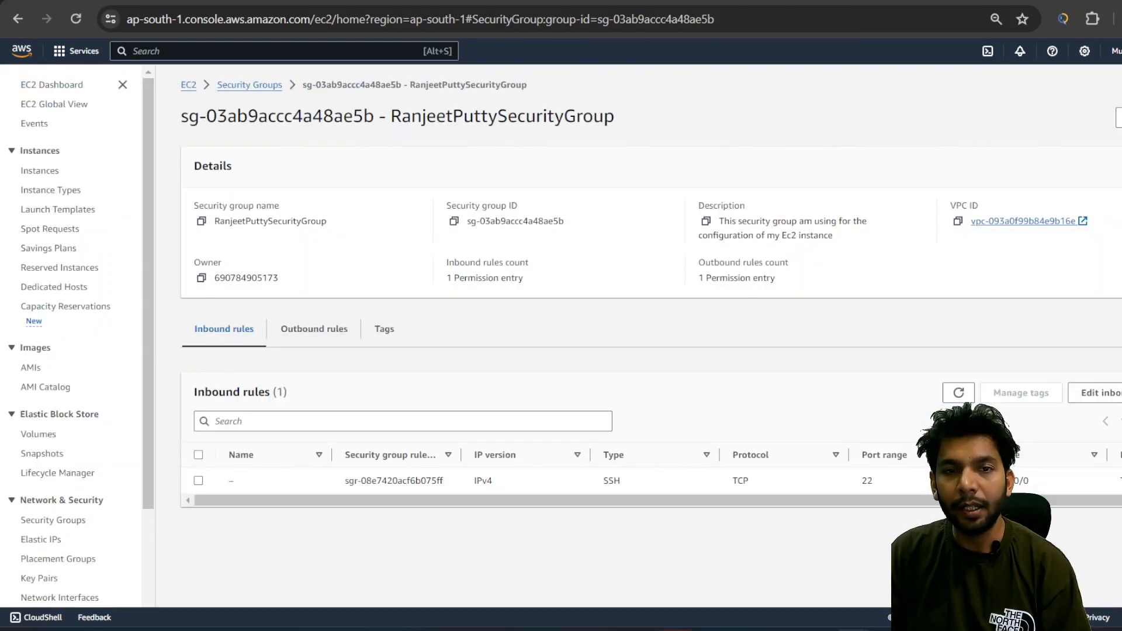
Return to the running instances, show the PuTTY instance's details and copy its public IPv4 address.
left_click(188, 84)
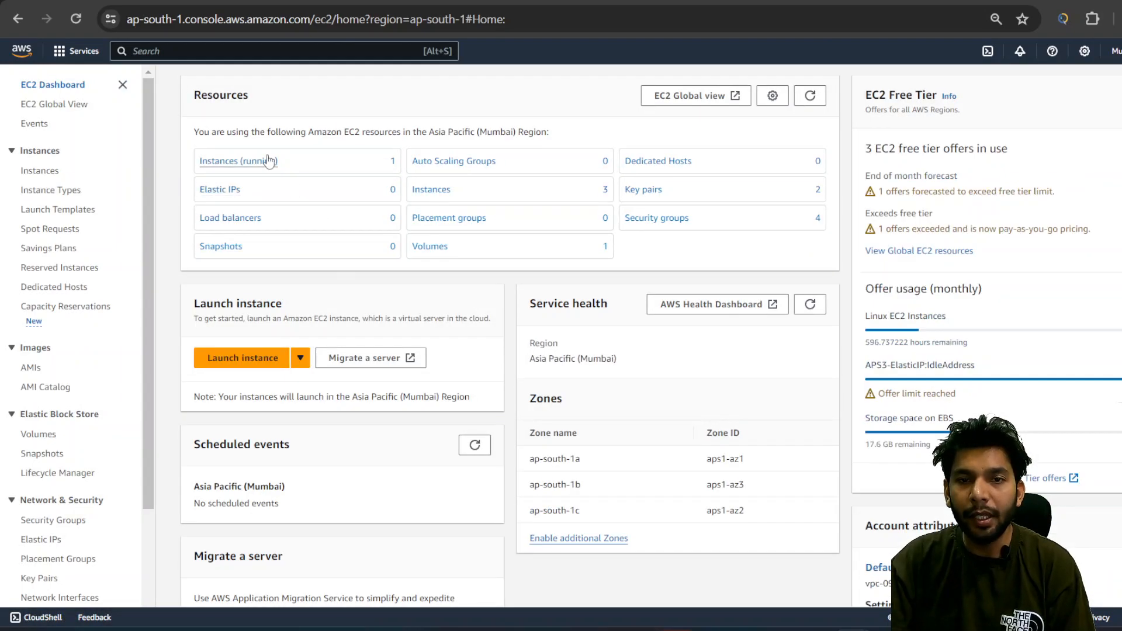
left_click(263, 161)
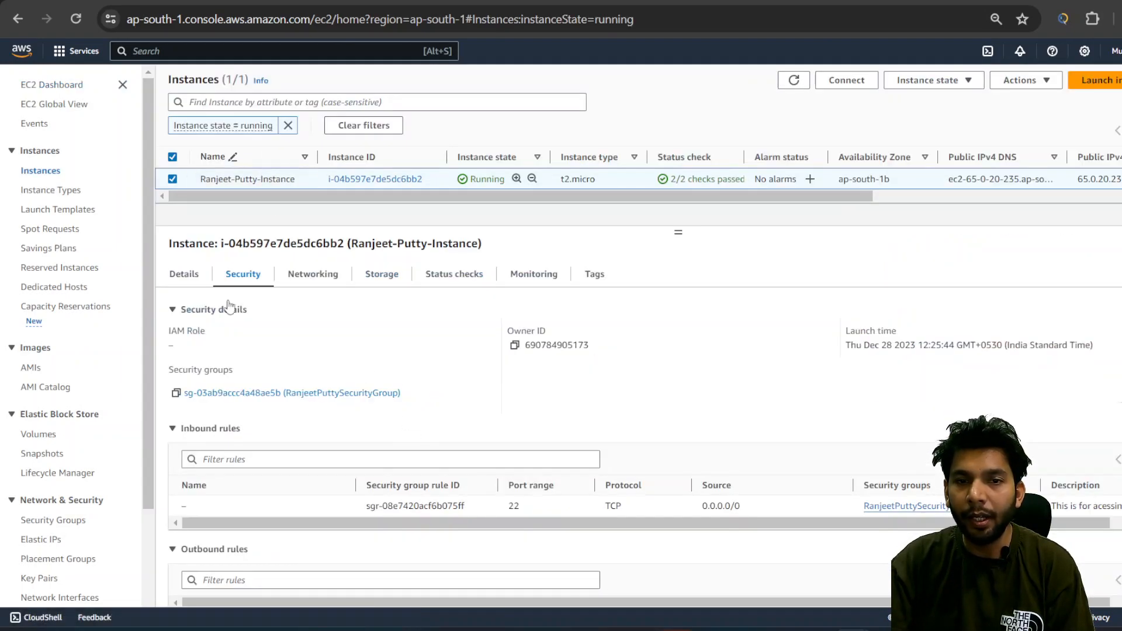
left_click(184, 275)
scroll(371, 412, "down", 2)
scroll(316, 370, "up", 2)
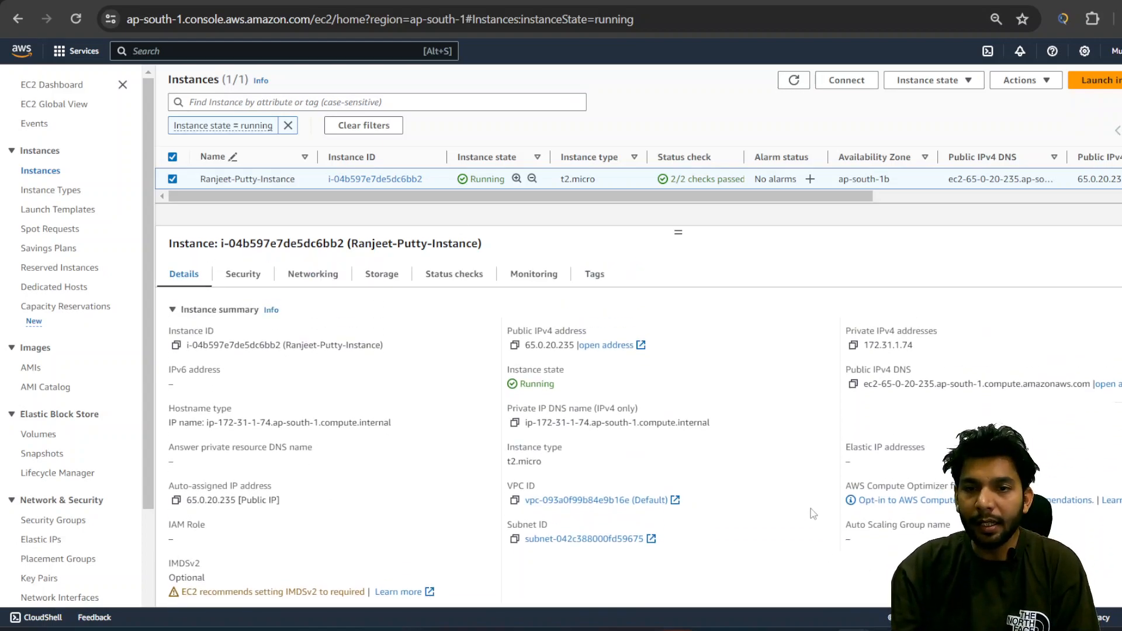
scroll(759, 473, "down", 2)
scroll(654, 450, "up", 2)
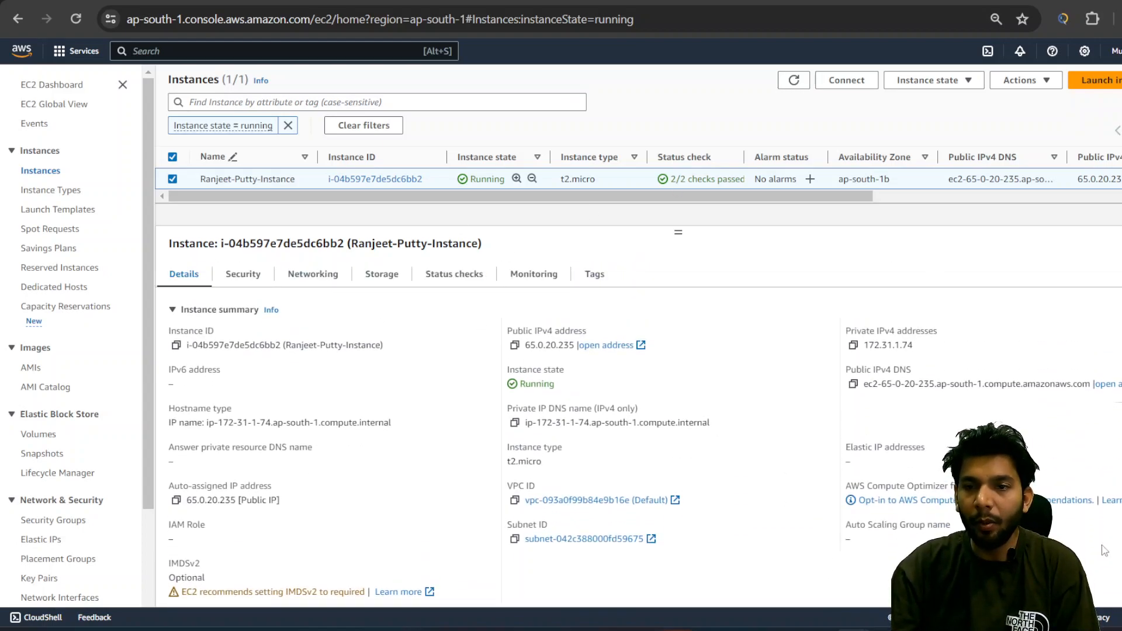
left_click(514, 344)
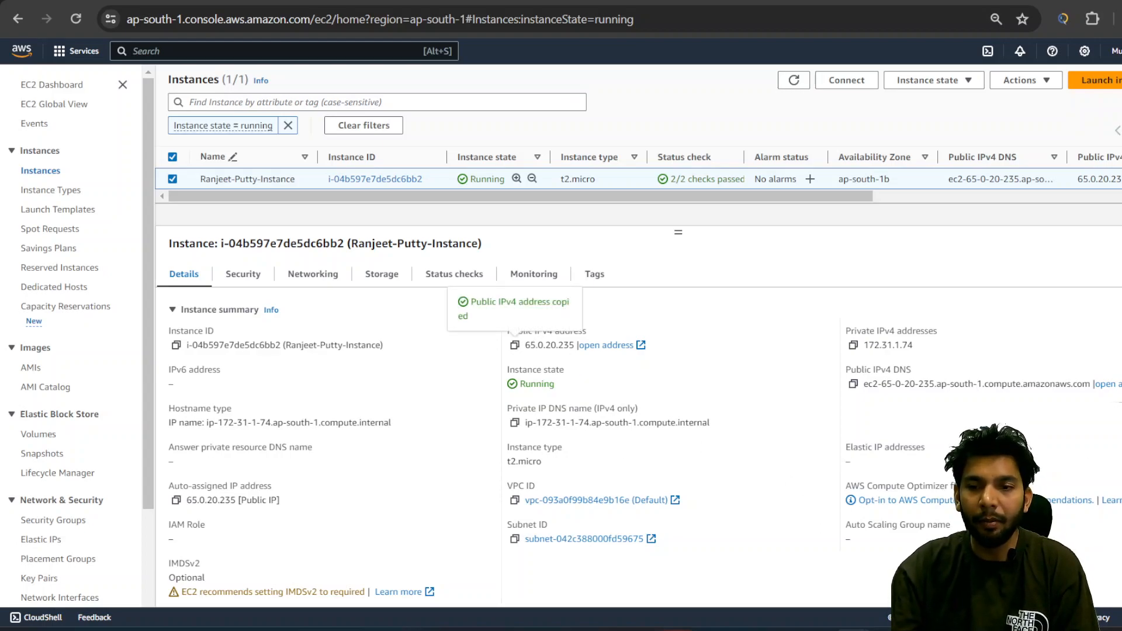
Open PuTTY and enter the instance's copied public IP 65.0.20.235 as the host name.
key("super")
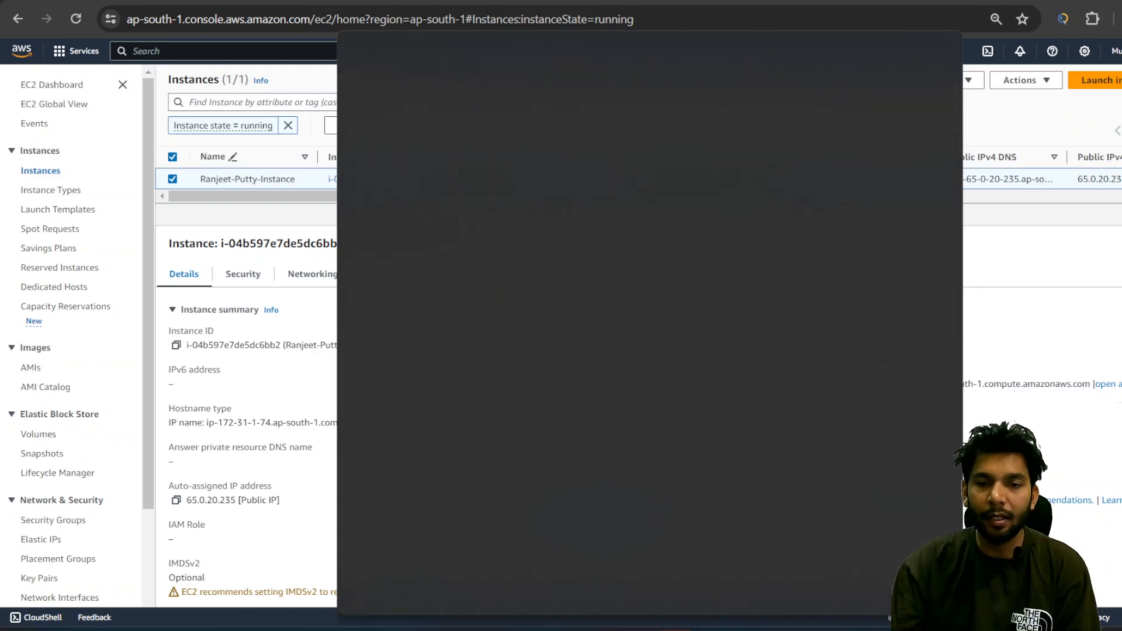
type("putt")
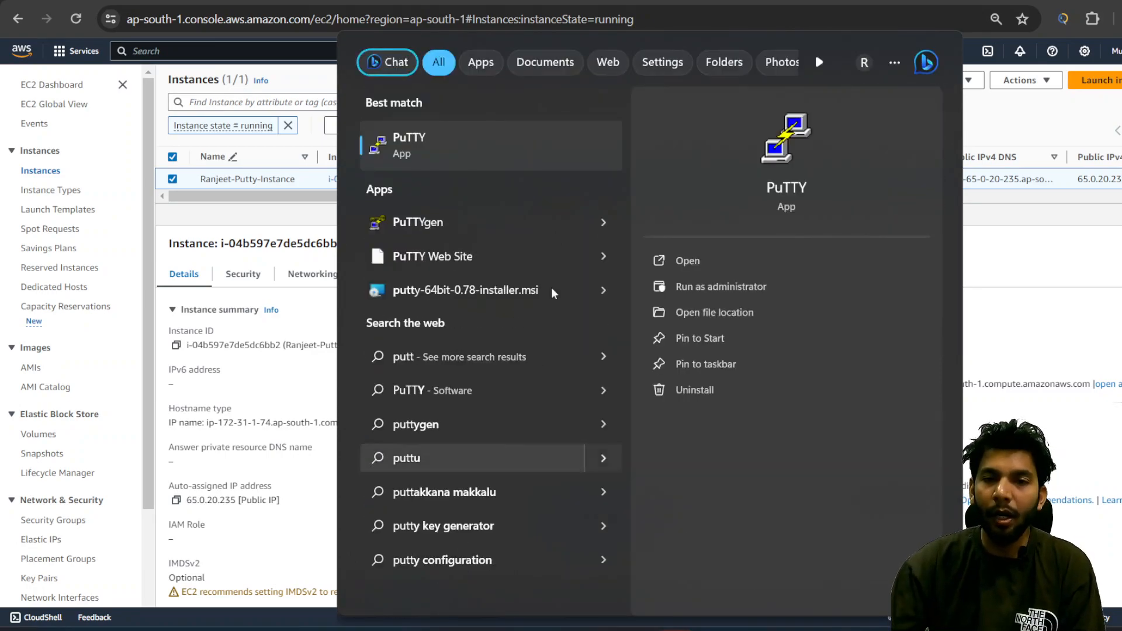
left_click(449, 175)
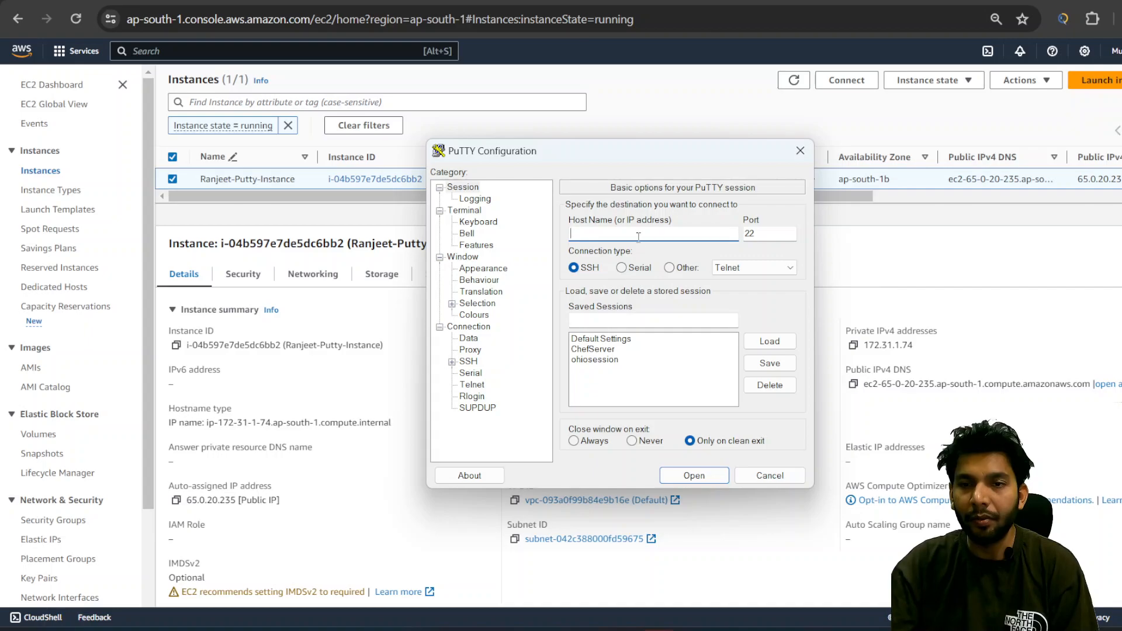
key("ctrl+v")
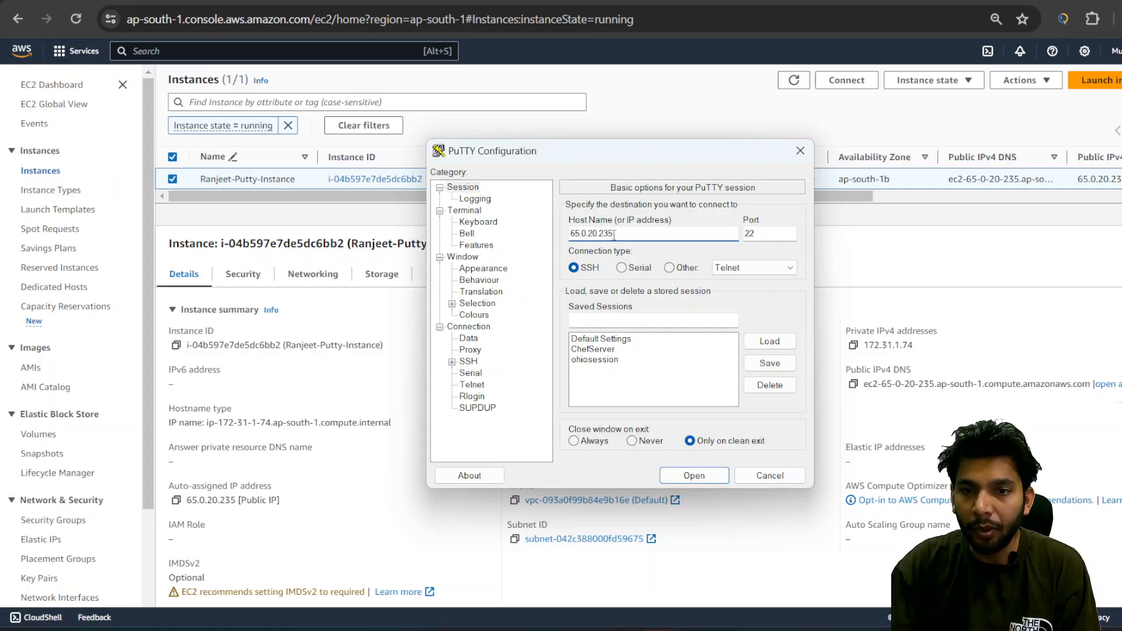
Set the connection's auto-login username to ec2-user.
left_click(443, 329)
left_click(442, 329)
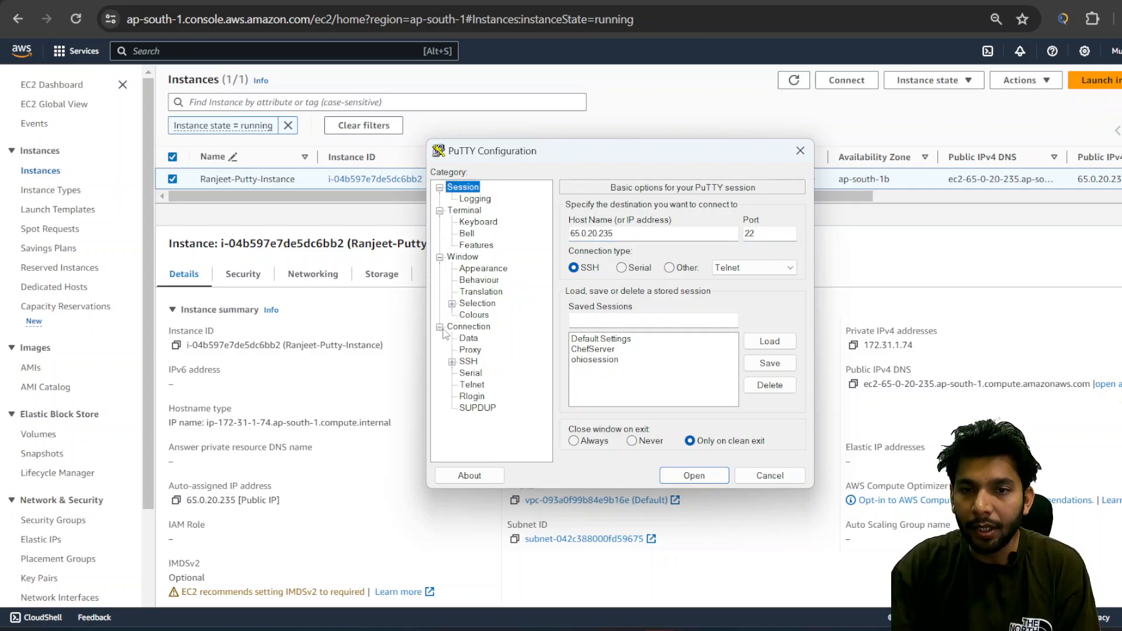
left_click(466, 327)
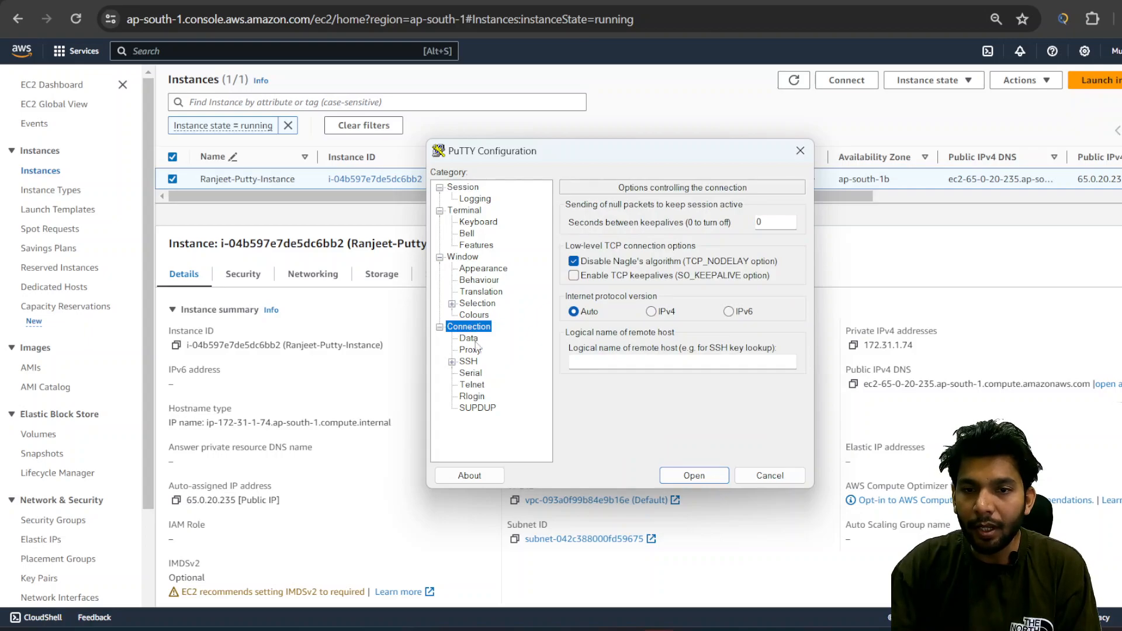
left_click(469, 339)
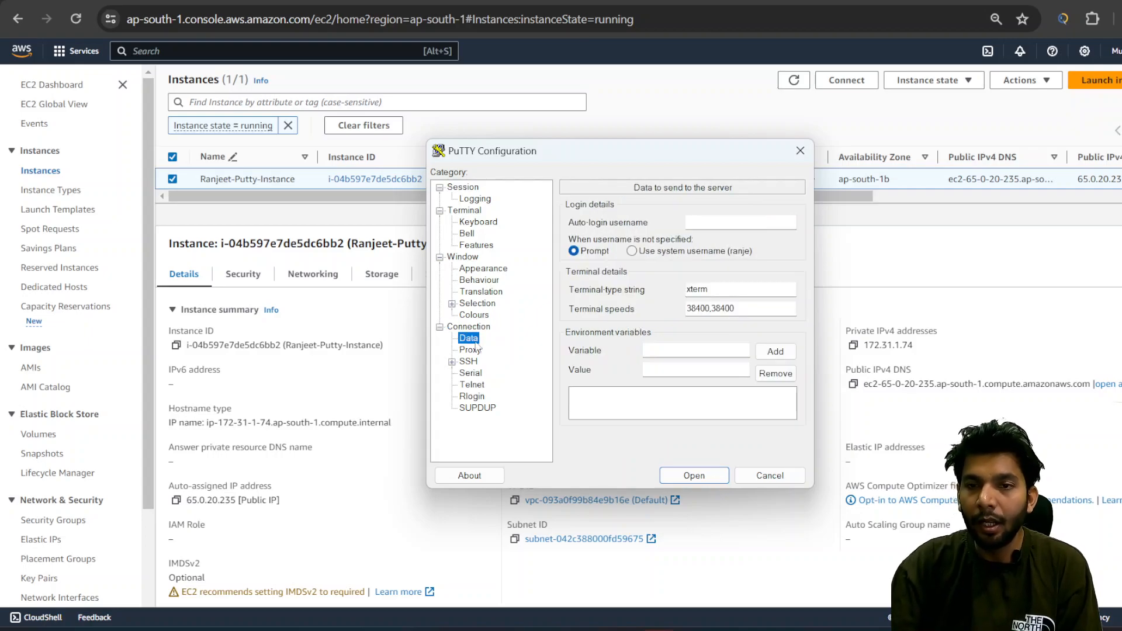
left_click(704, 224)
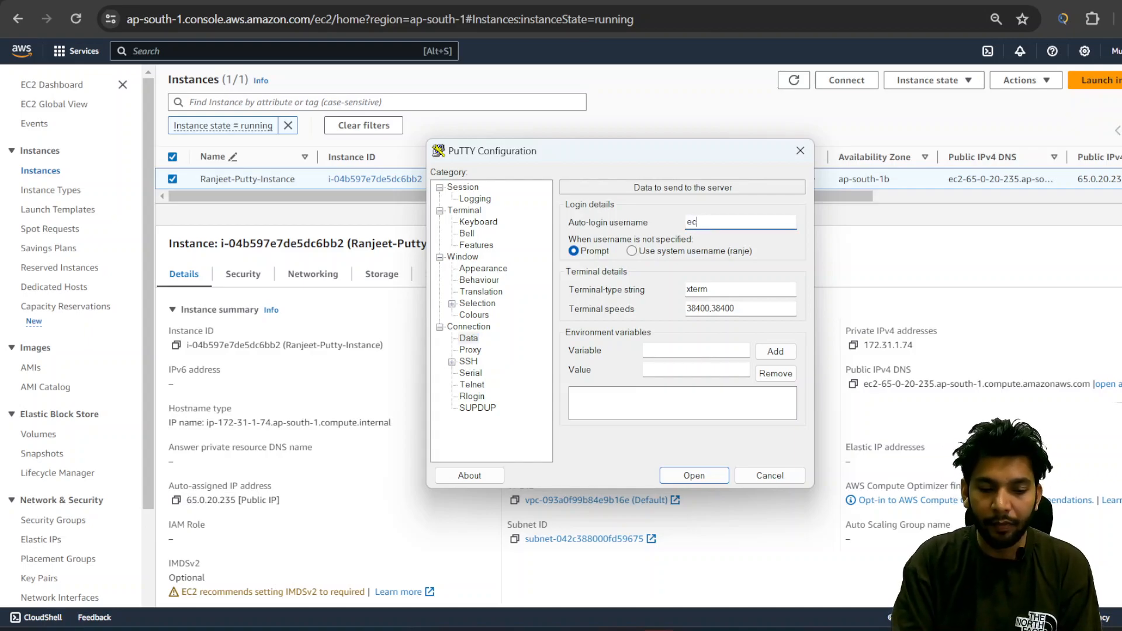
type("ec2-user")
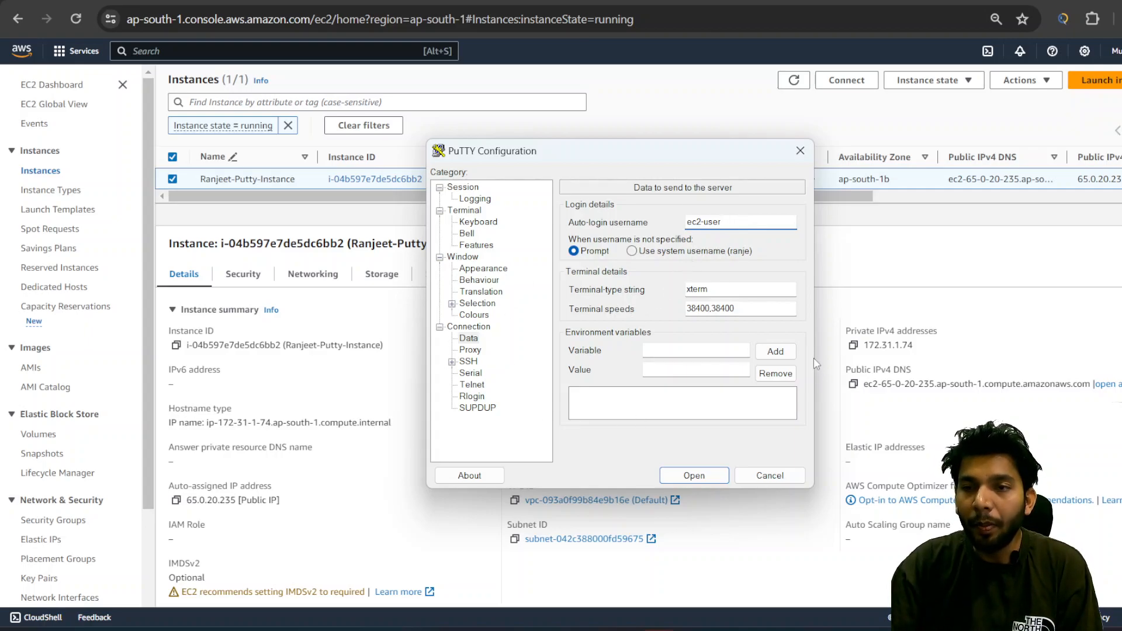
In the SSH authentication credentials, load the private key file ending in PuttySystem from the Downloads folder.
left_click(452, 363)
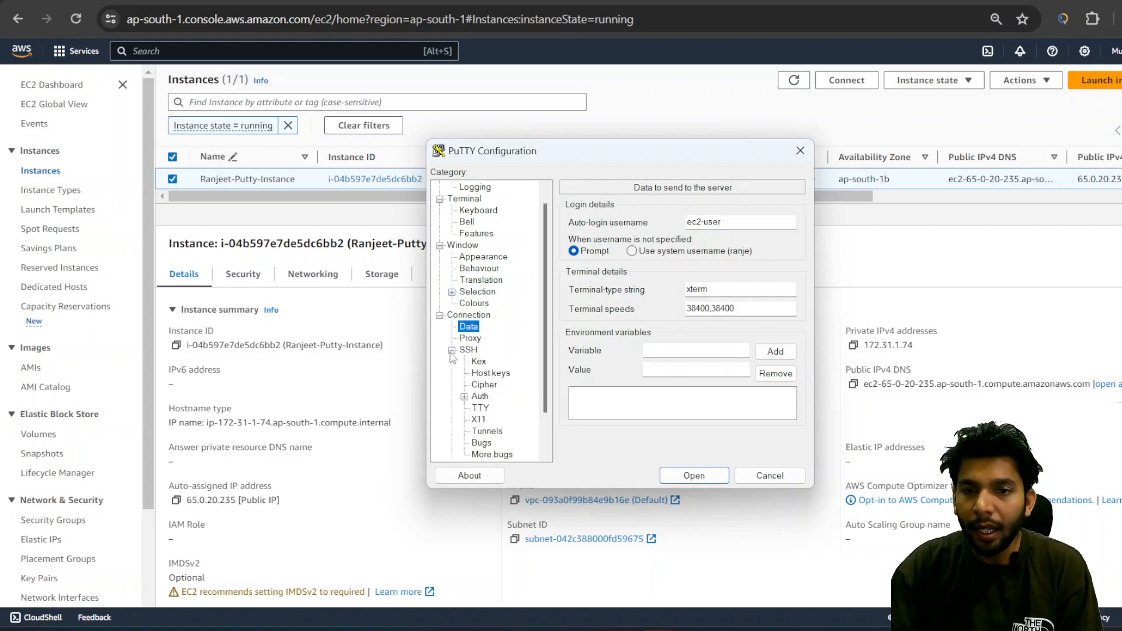
left_click(451, 350)
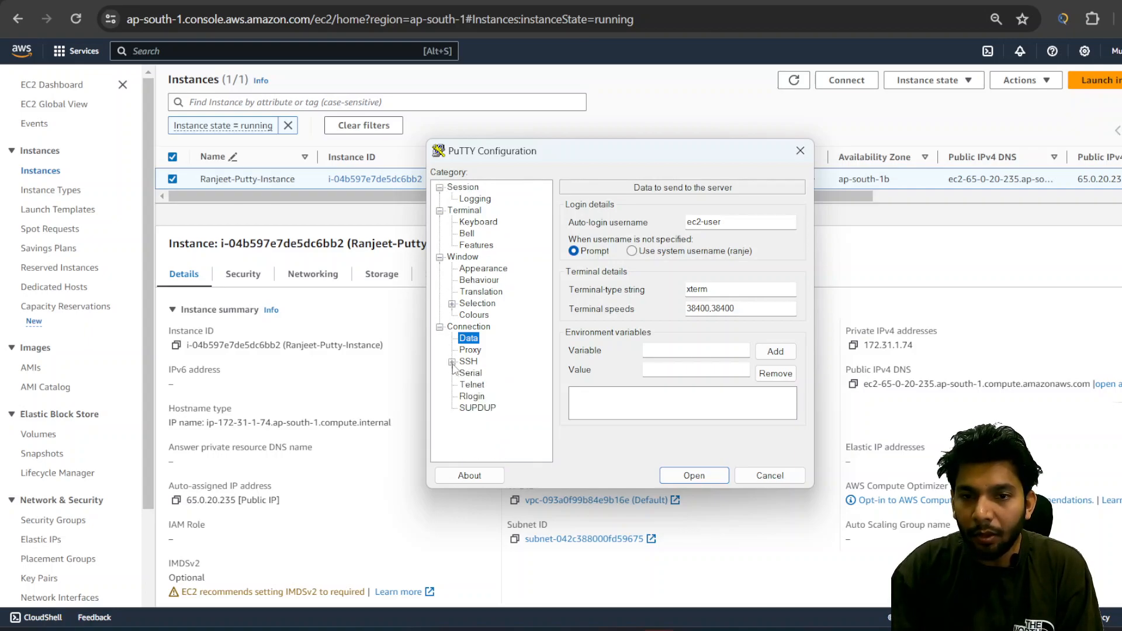
left_click(452, 362)
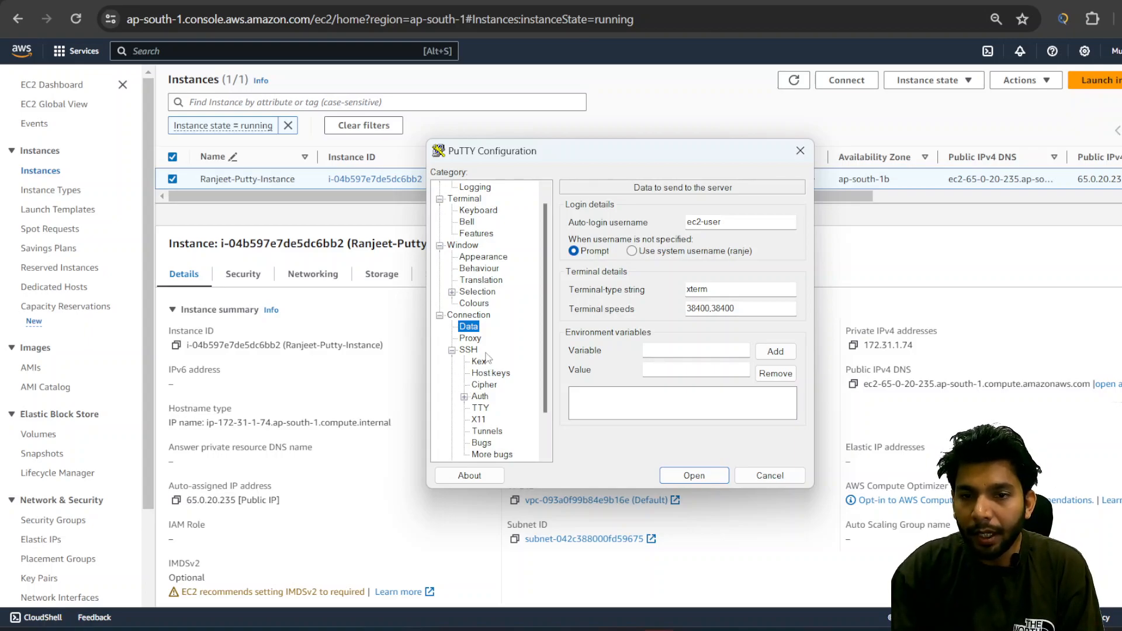
left_click(479, 397)
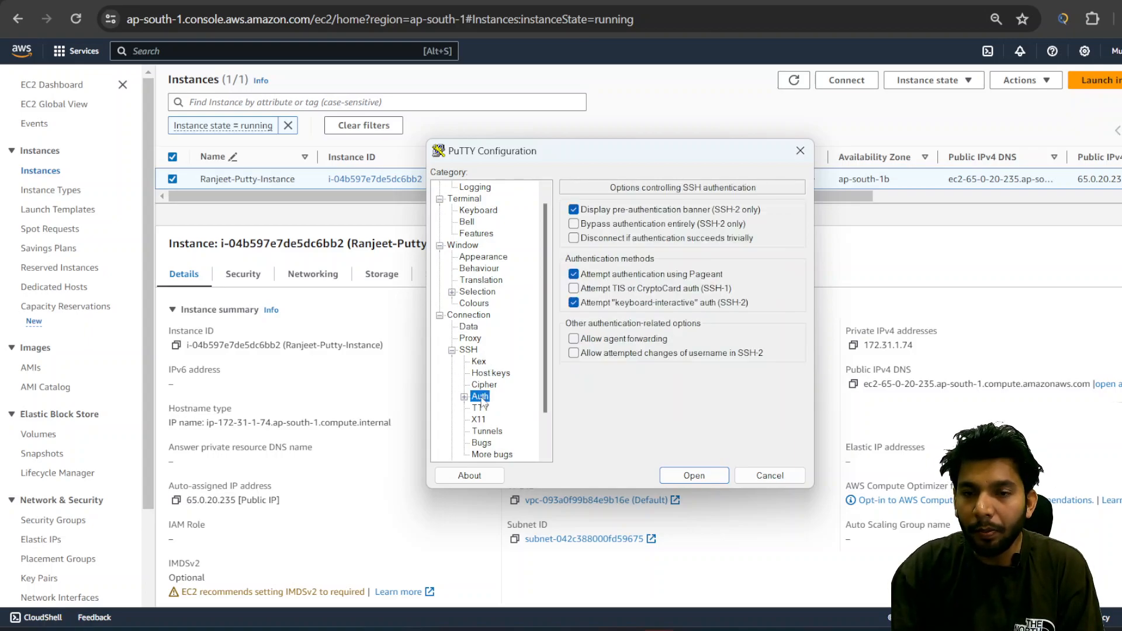
left_click(464, 396)
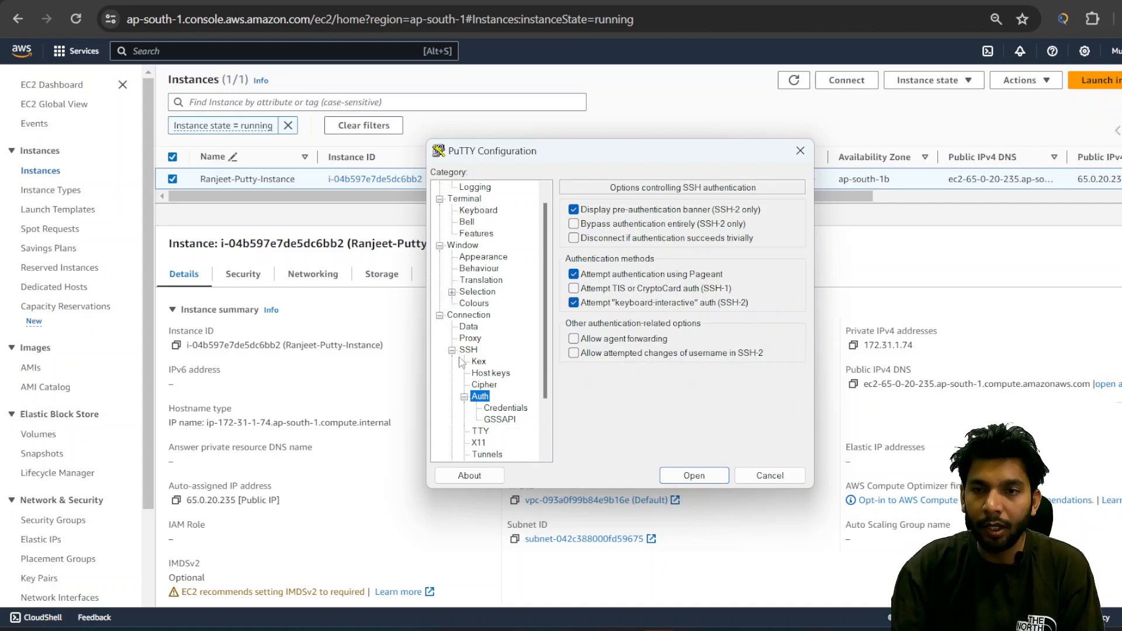
left_click(511, 409)
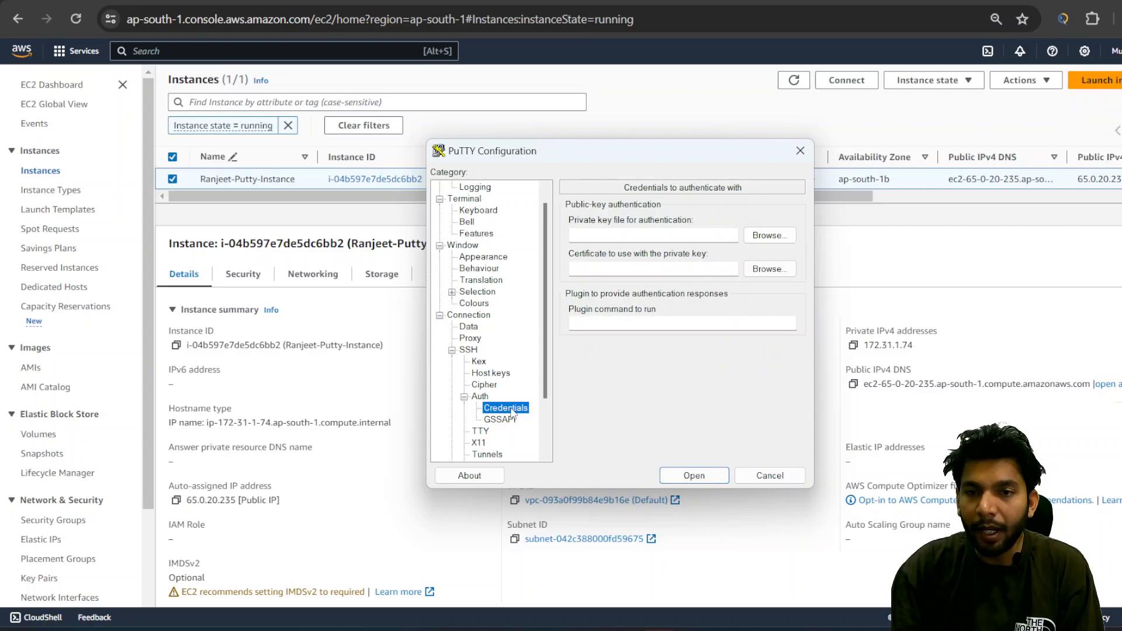
left_click(770, 236)
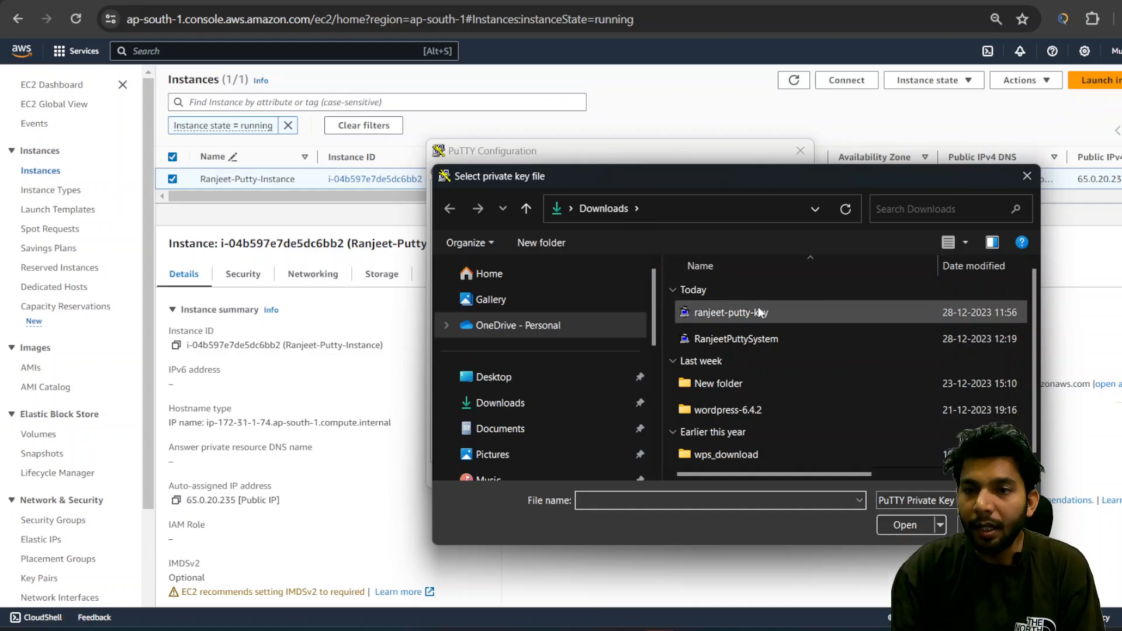
left_click(753, 336)
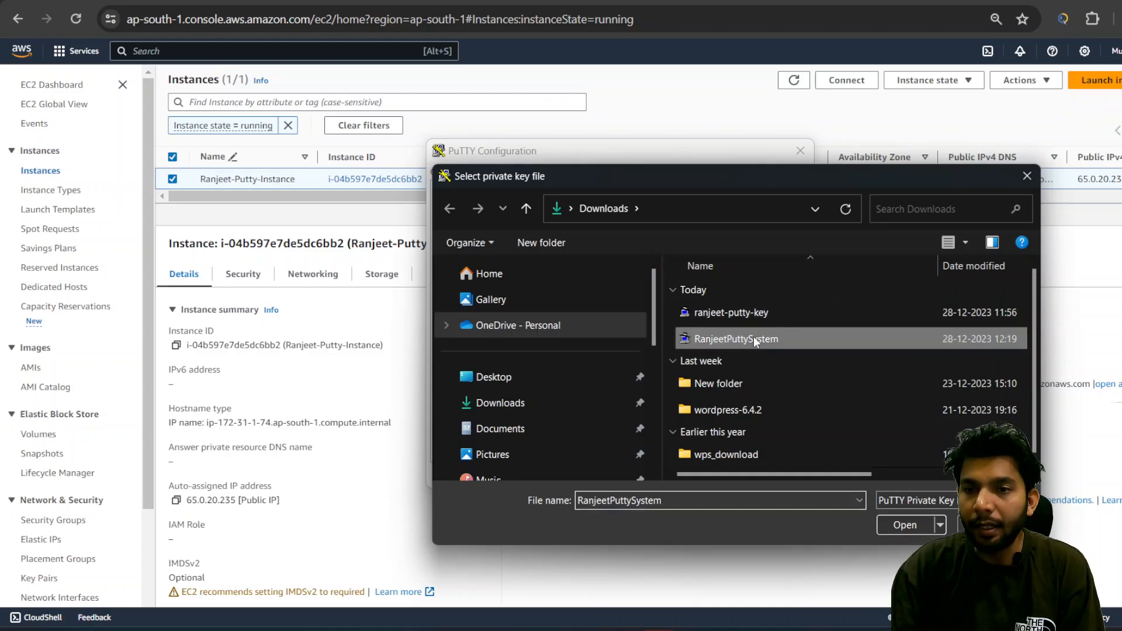
left_click(911, 529)
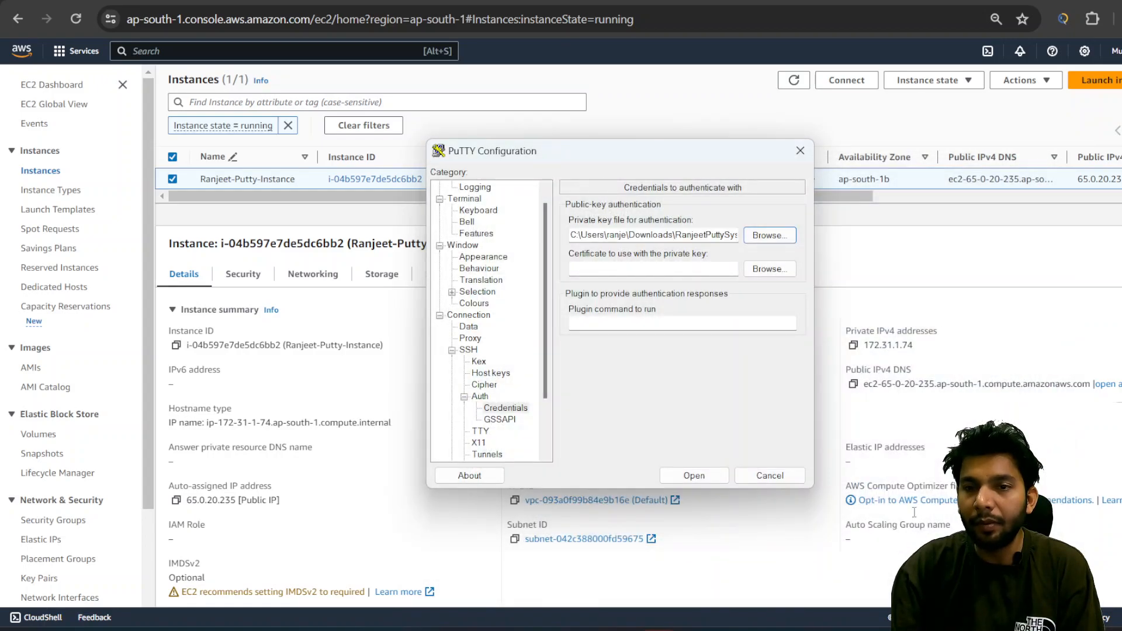
Start the SSH session, accept the server's host key and maximize the terminal with a few blank prompt lines.
left_click(695, 476)
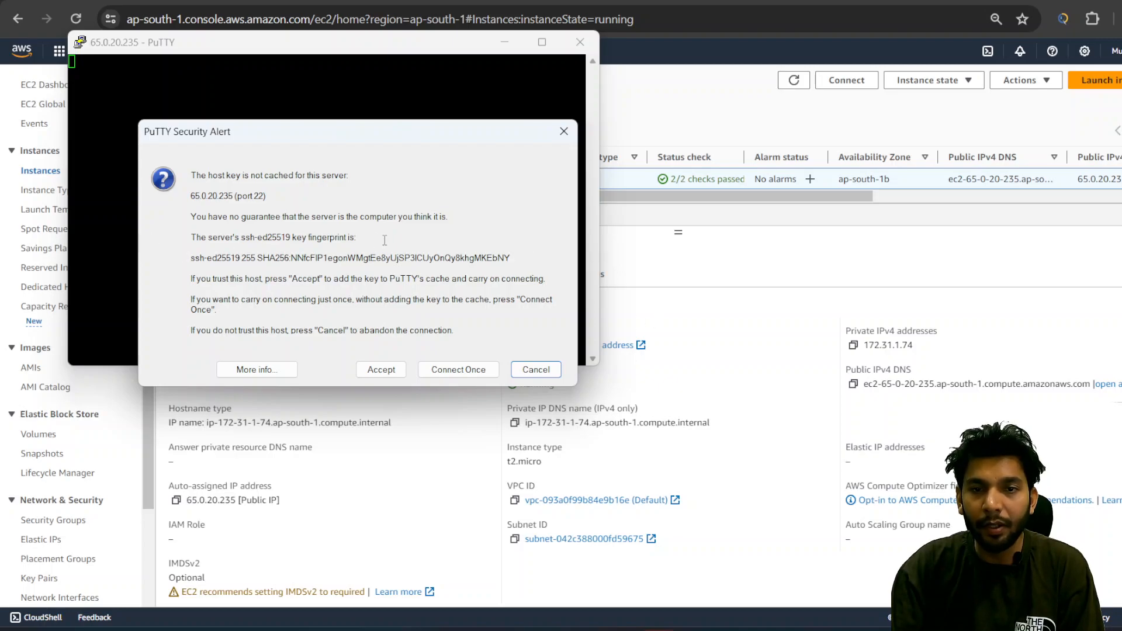
left_click(381, 369)
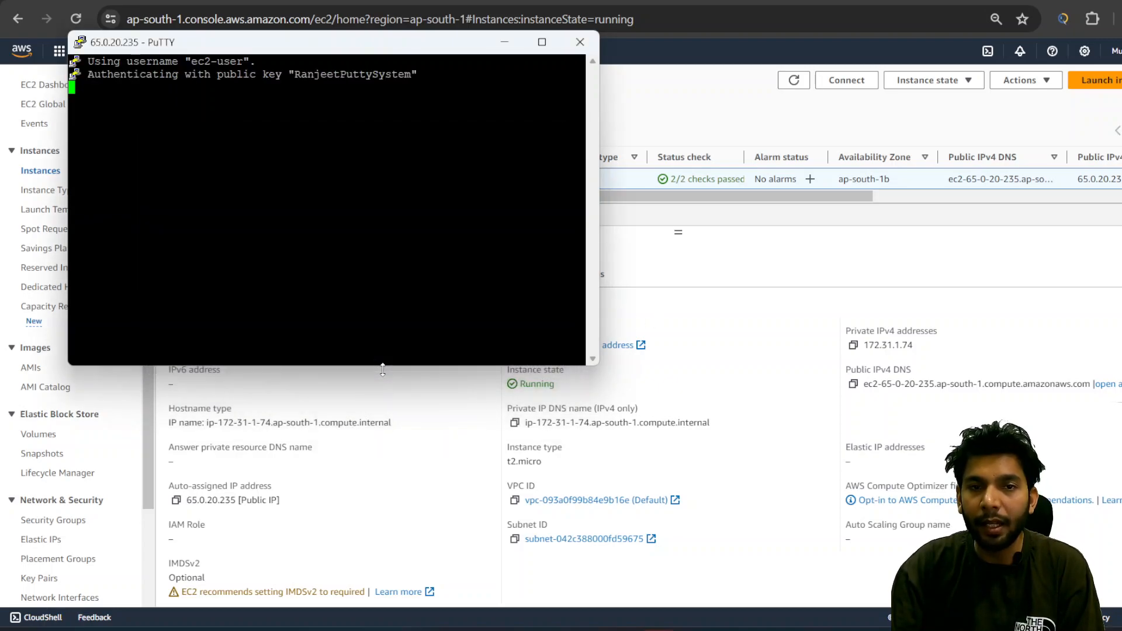
left_click(542, 42)
key("Return")
key("Return")
key("Return")
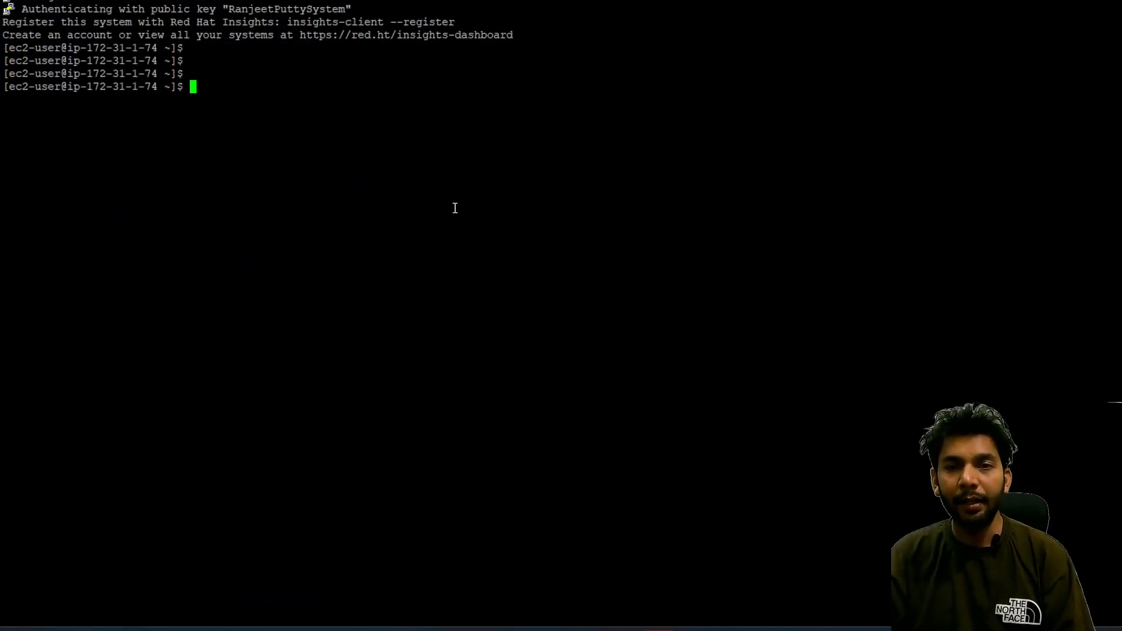
Switch to the root user with sudo su and add a few blank prompt lines.
type("sudo ")
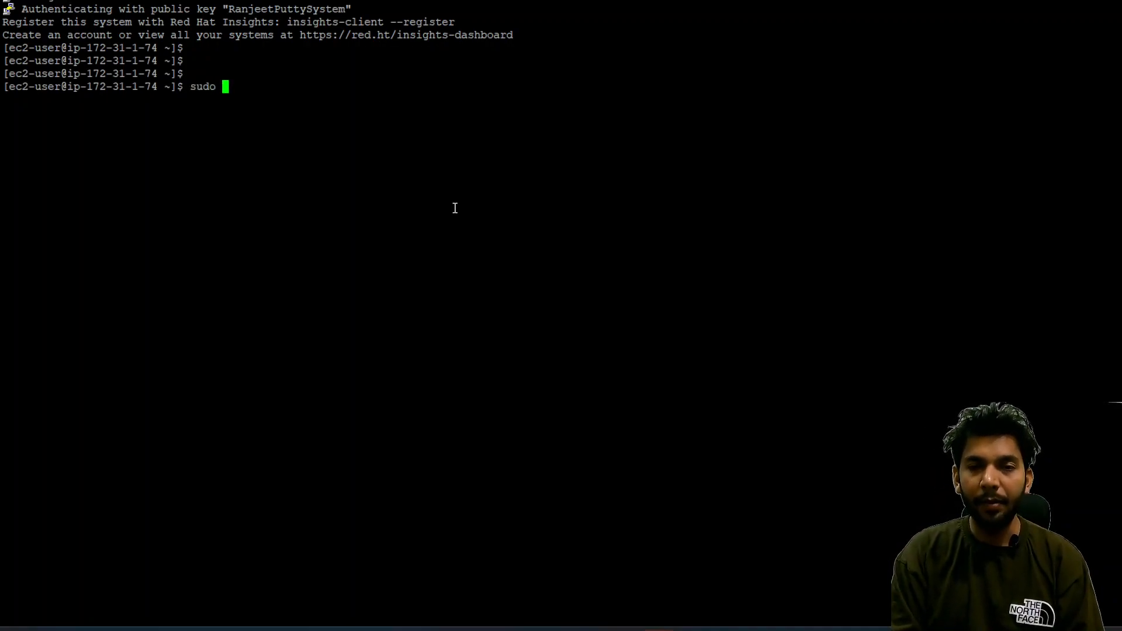
type("su")
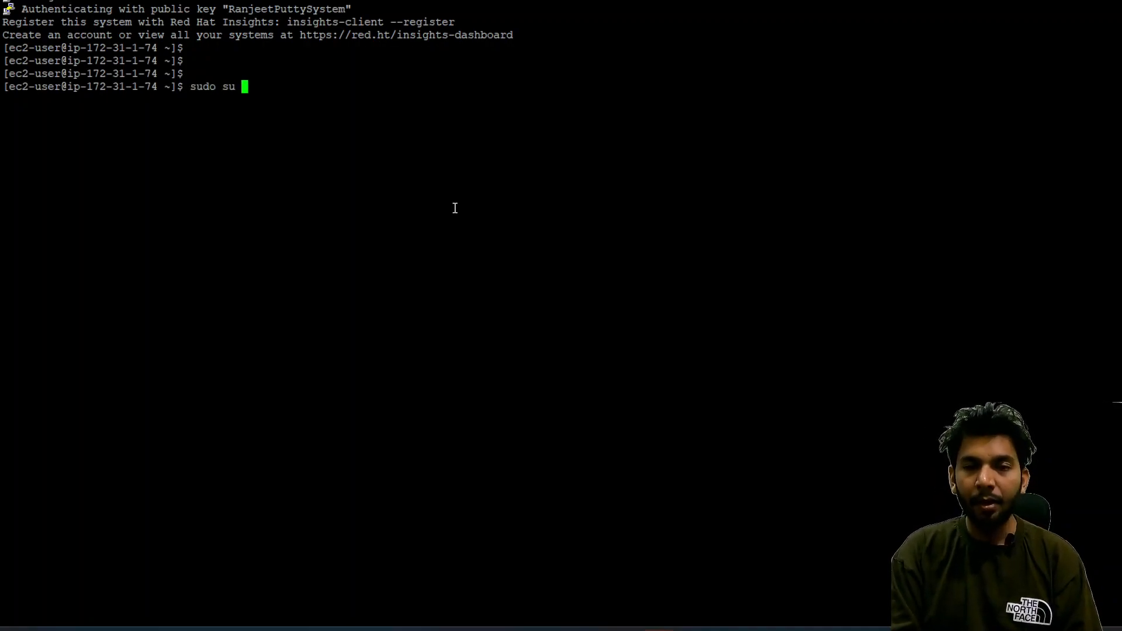
key("Return")
key("Return")
key("Return")
key("Return")
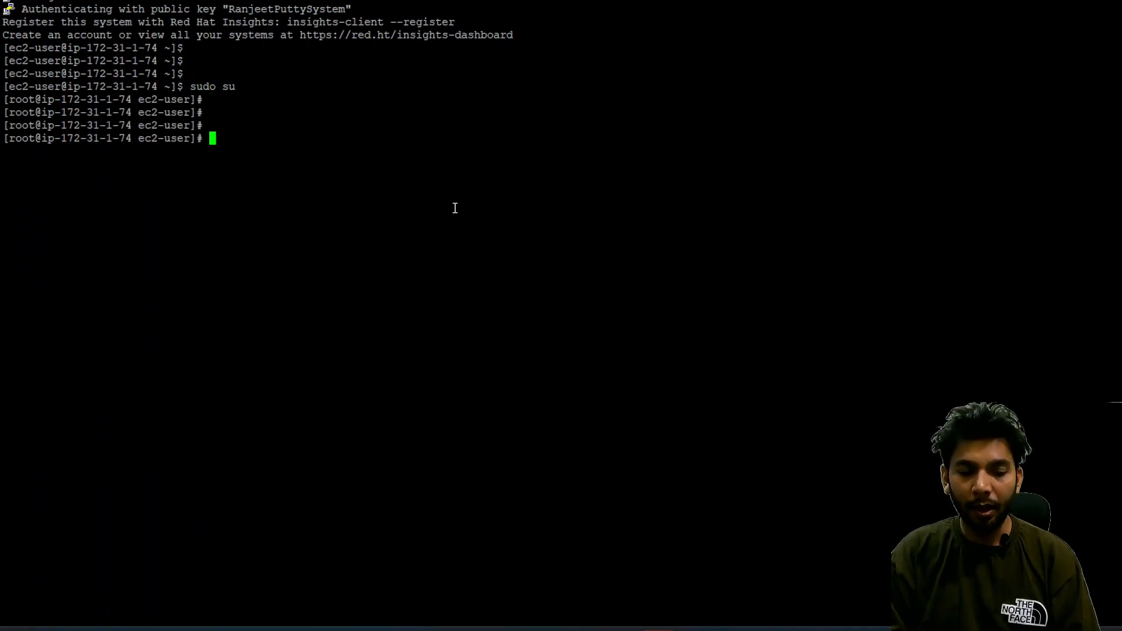
Check the operating system release by running cat /etc/redhat-release.
type("cat /etc/redhat-release")
key("Return")
key("Return")
key("Return")
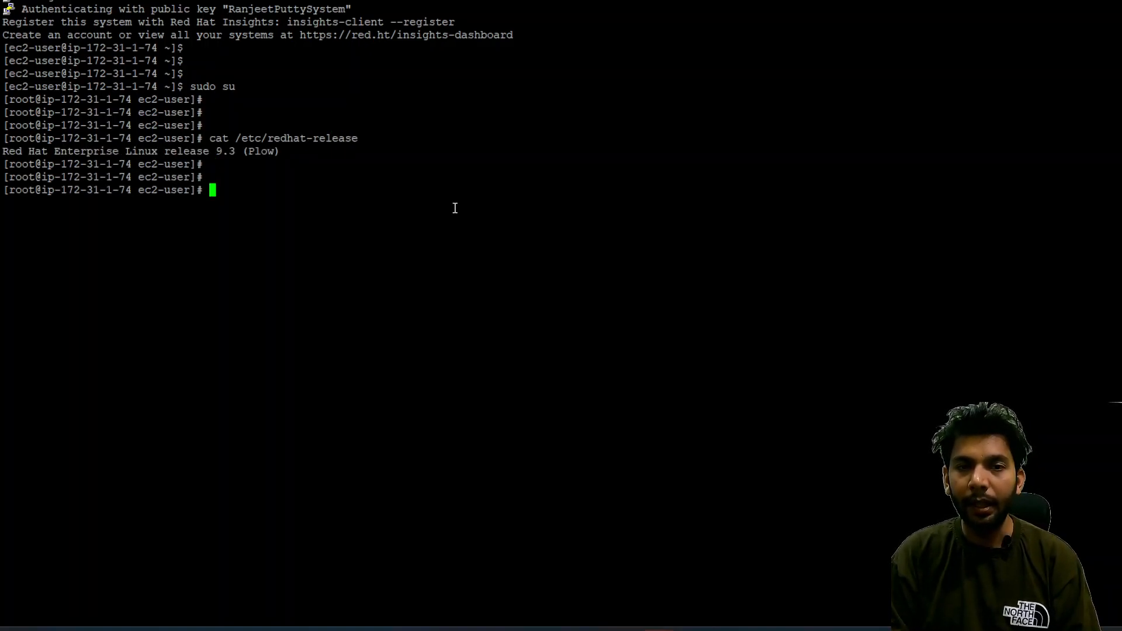
left_click_drag(75, 149, 258, 144)
left_click(303, 202)
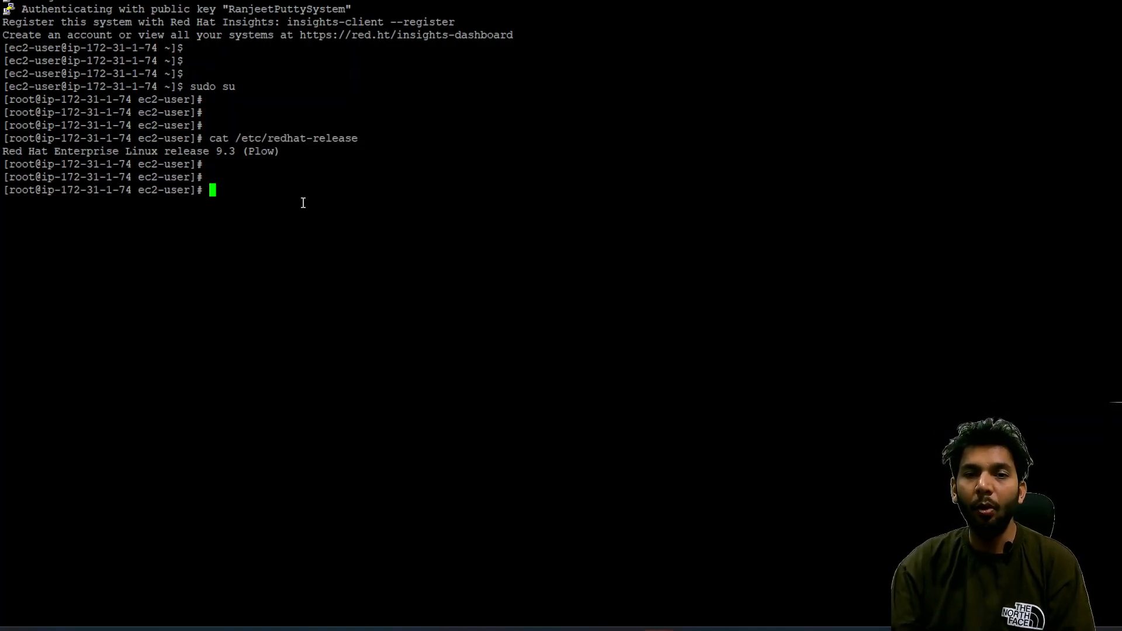
At the root prompt, write the note "Basically you have seen that the boundation using Putty gen, loader everything removed" without running it.
key("Return")
key("Return")
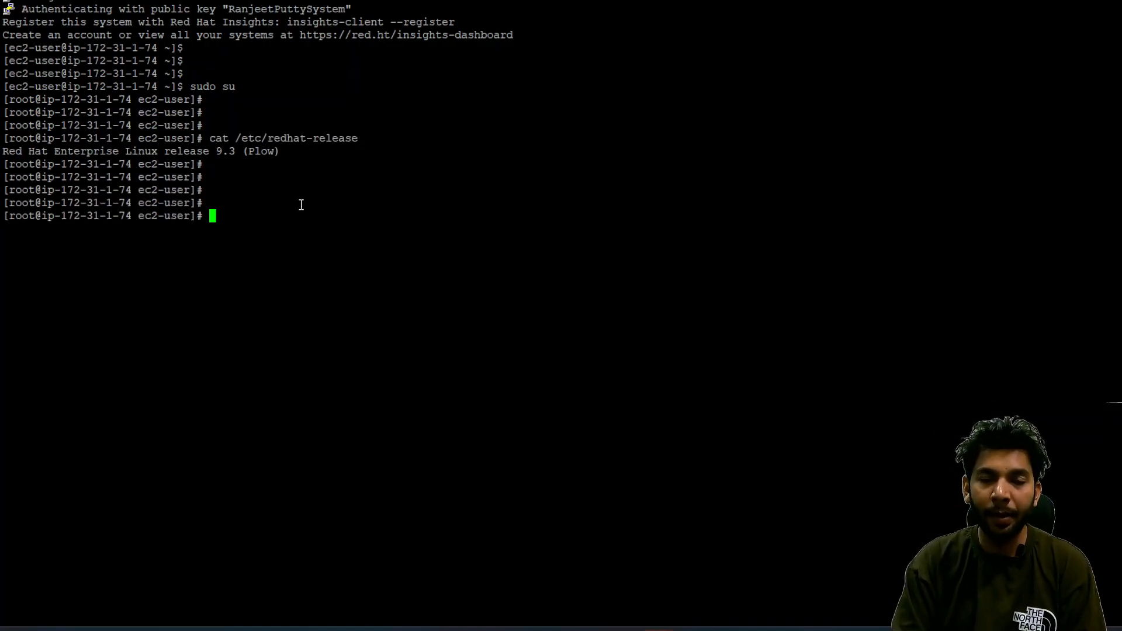
type("Basic")
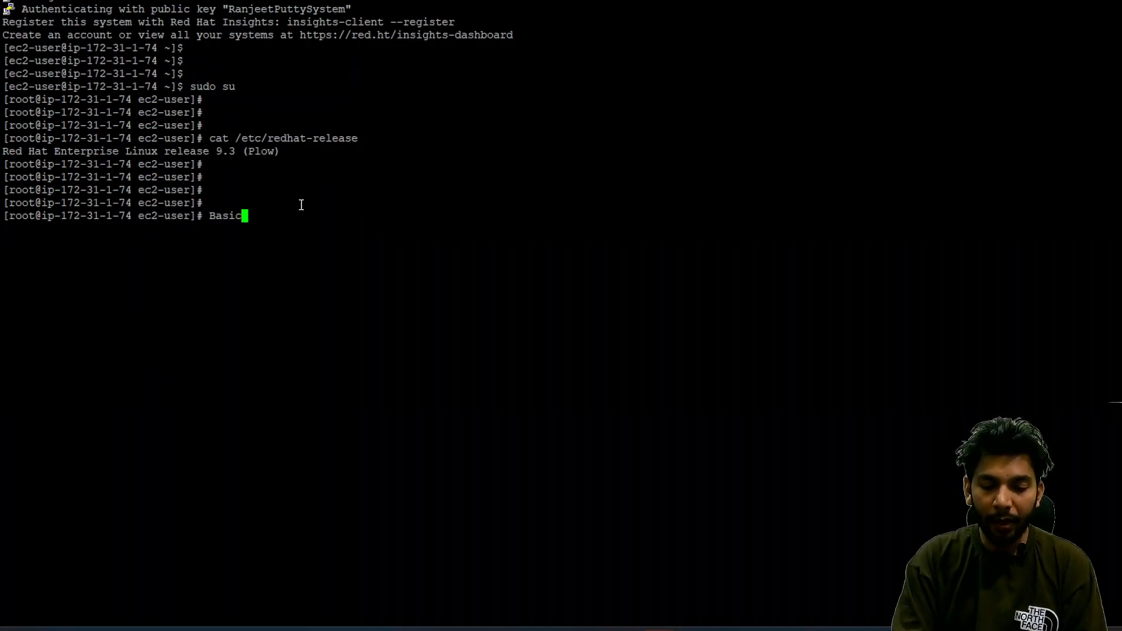
type("ally you have ")
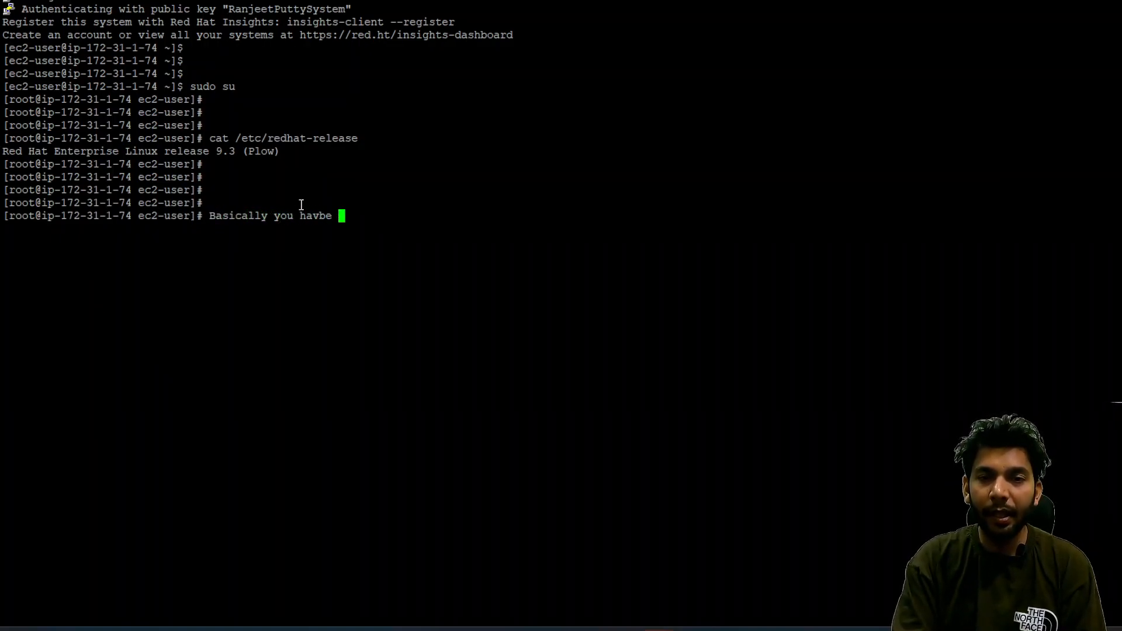
type("seen ")
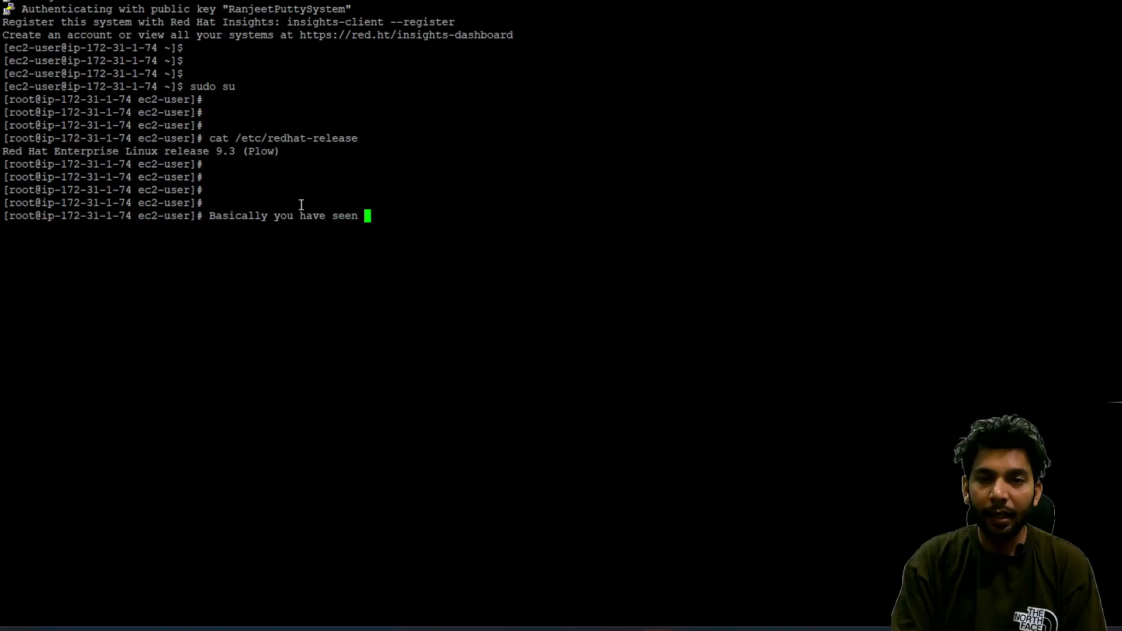
type("that the in")
key("BackSpace")
key("BackSpace")
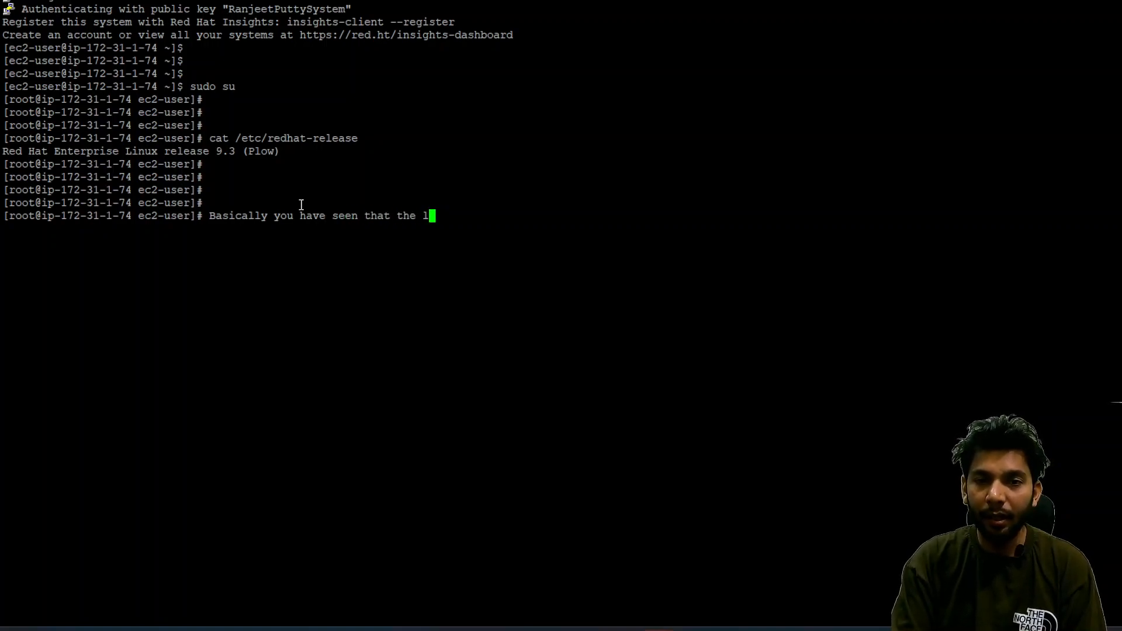
type("bound")
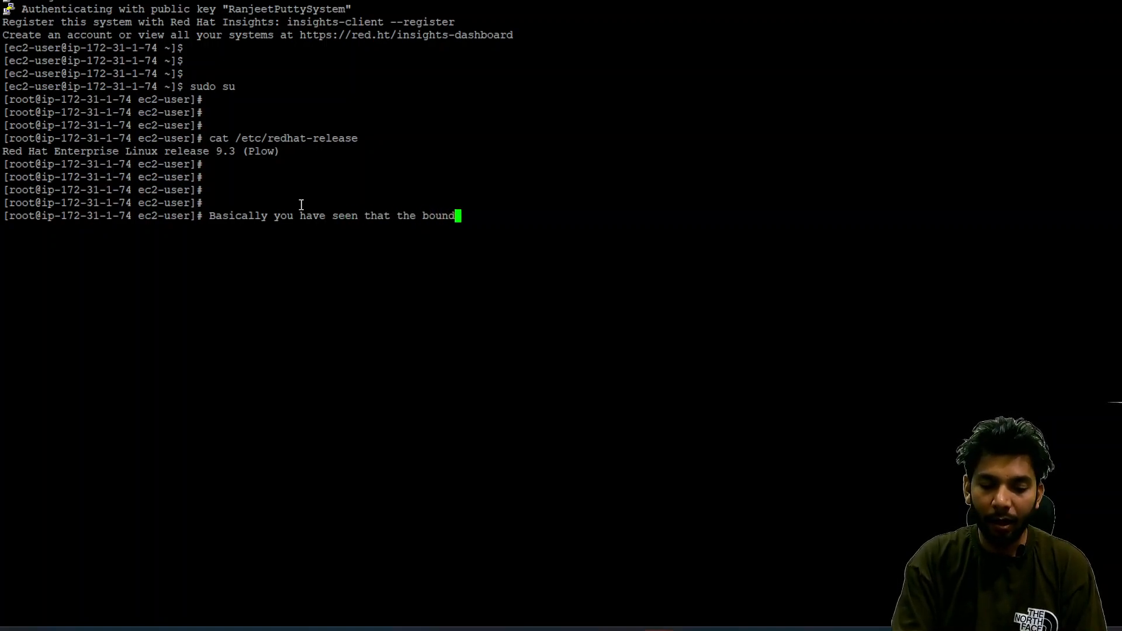
type("ation using")
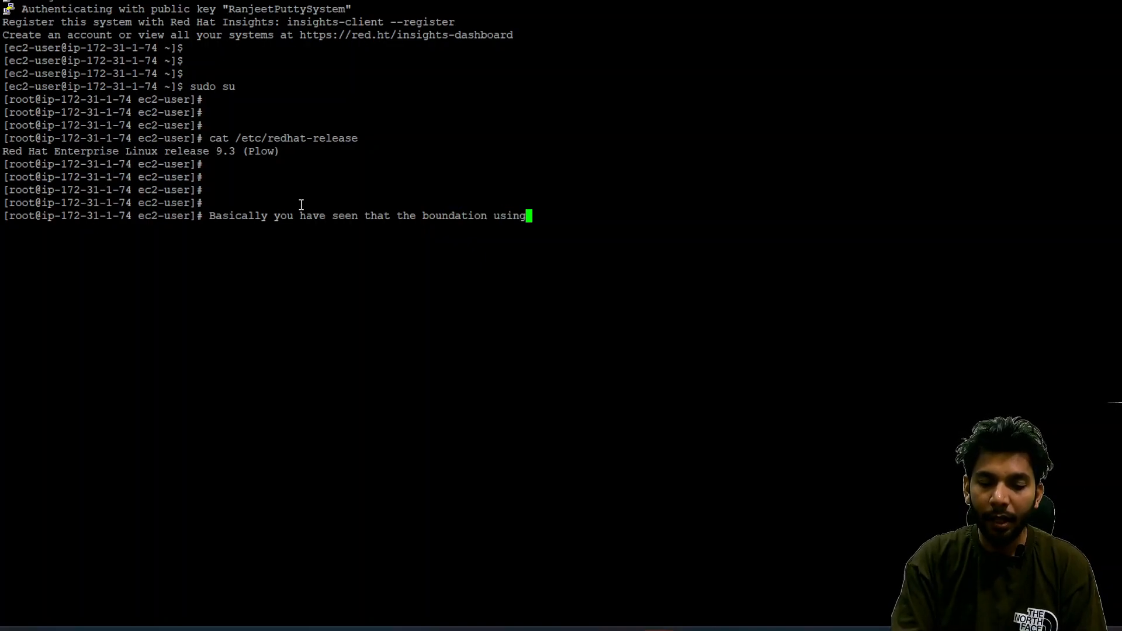
type(" Putty gen")
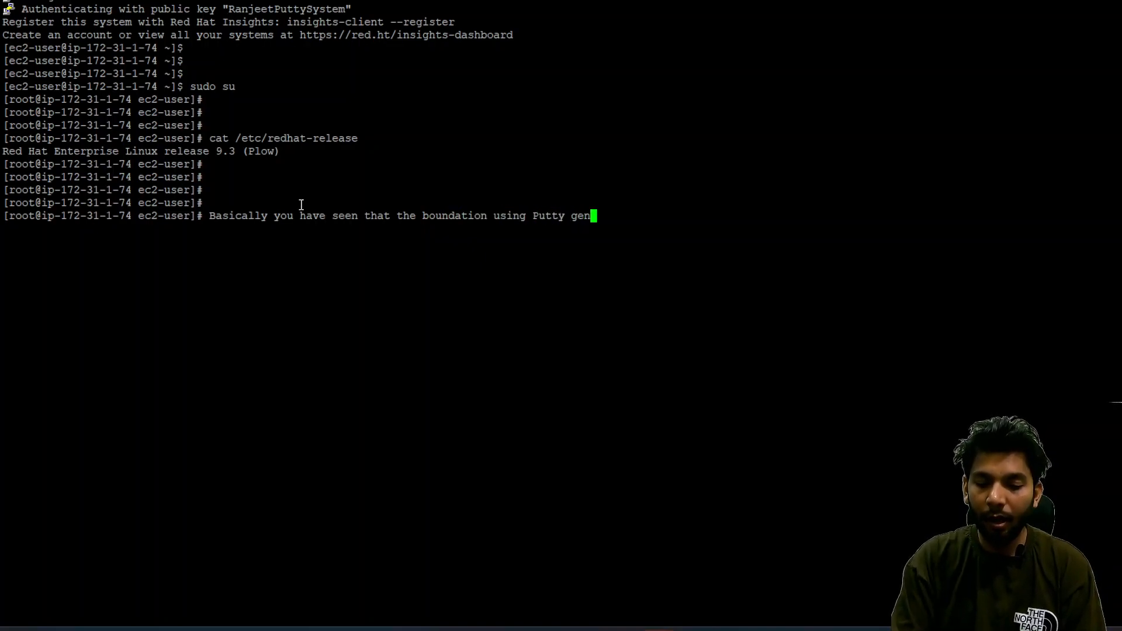
type(", loader ")
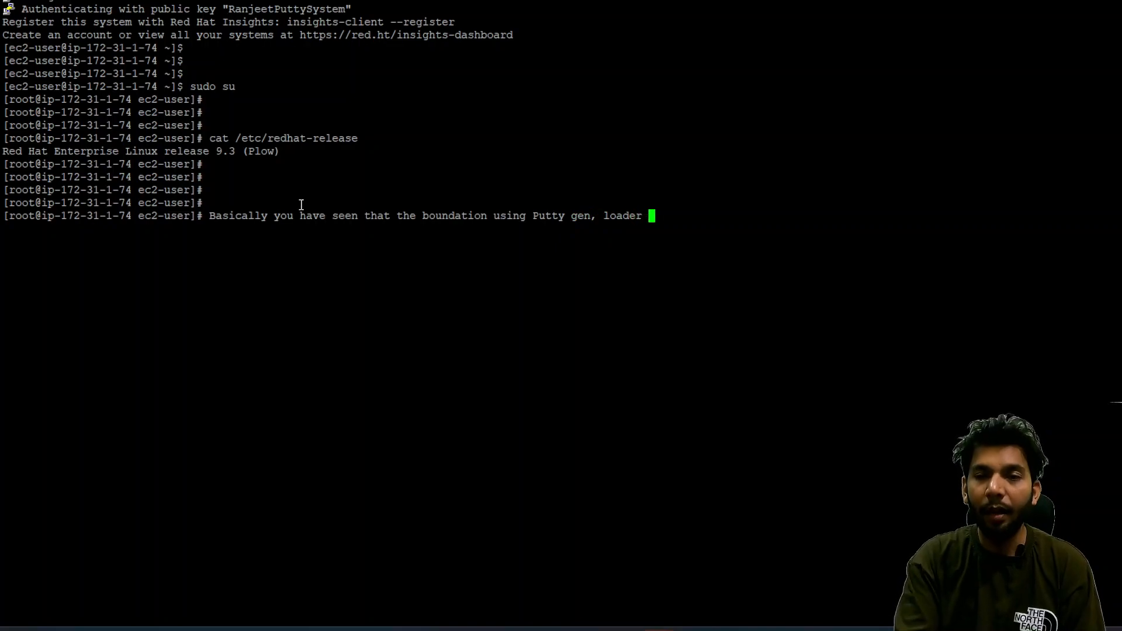
type("everything rem,o")
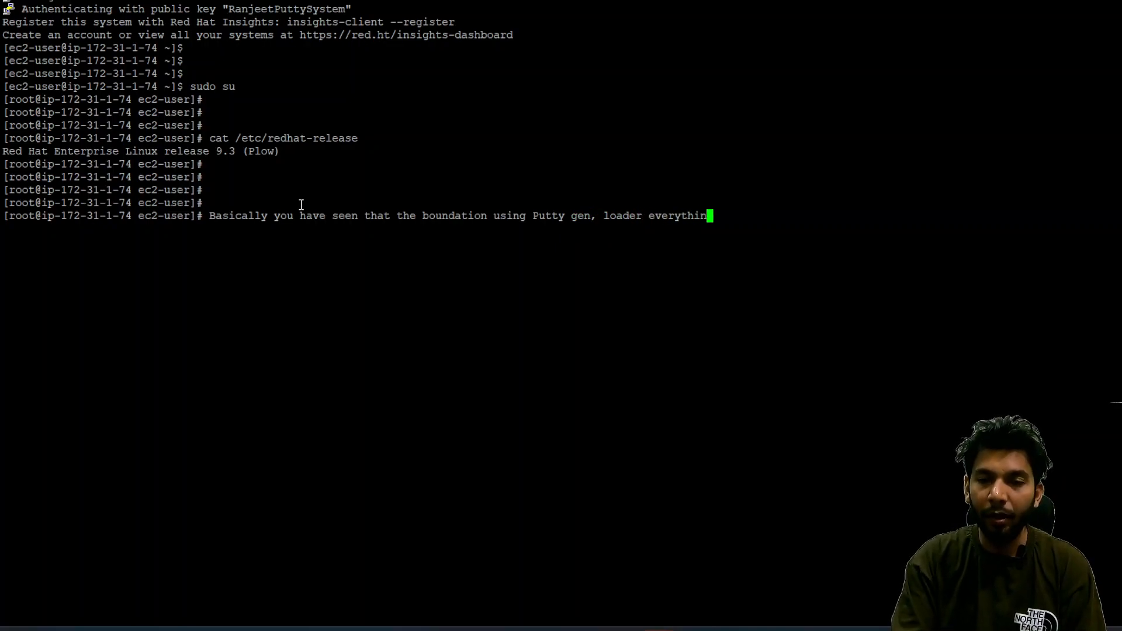
key("BackSpace")
key("BackSpace")
type("oved")
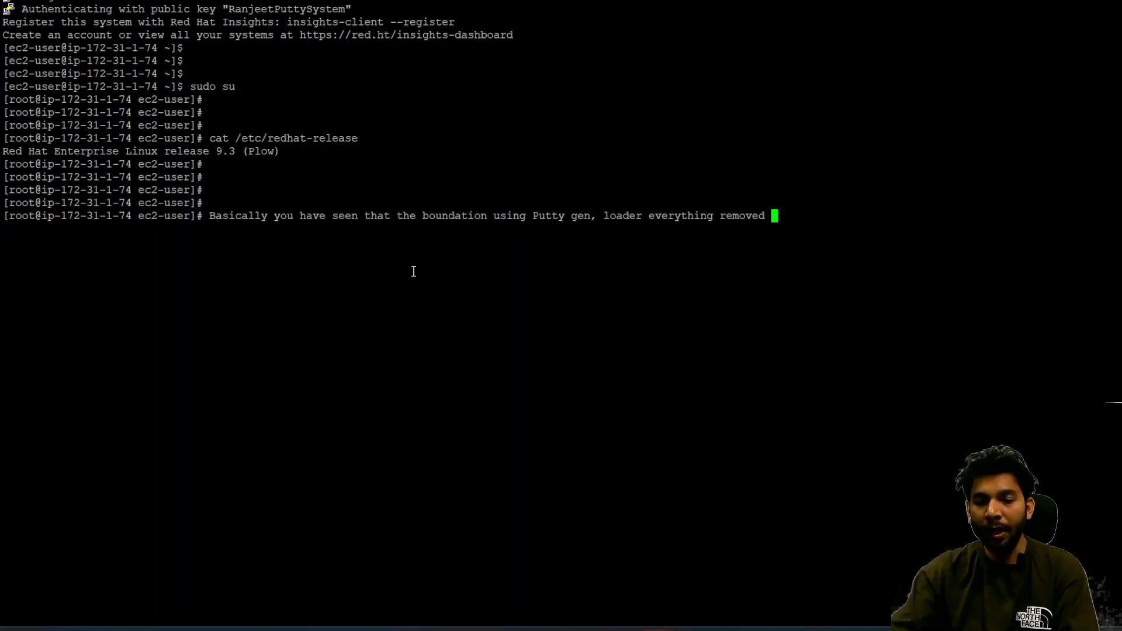
Cancel the unfinished note in the terminal and add a few blank prompt lines.
key("ctrl+c")
key("ctrl+v")
key("Return")
key("Return")
key("Return")
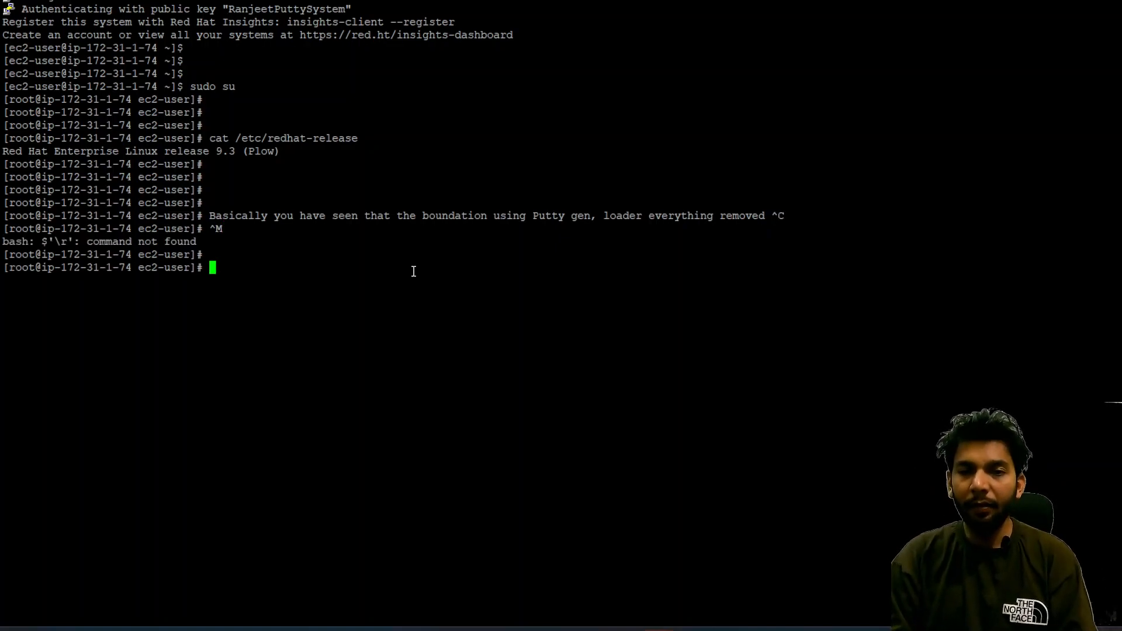
key("Return")
key("Return")
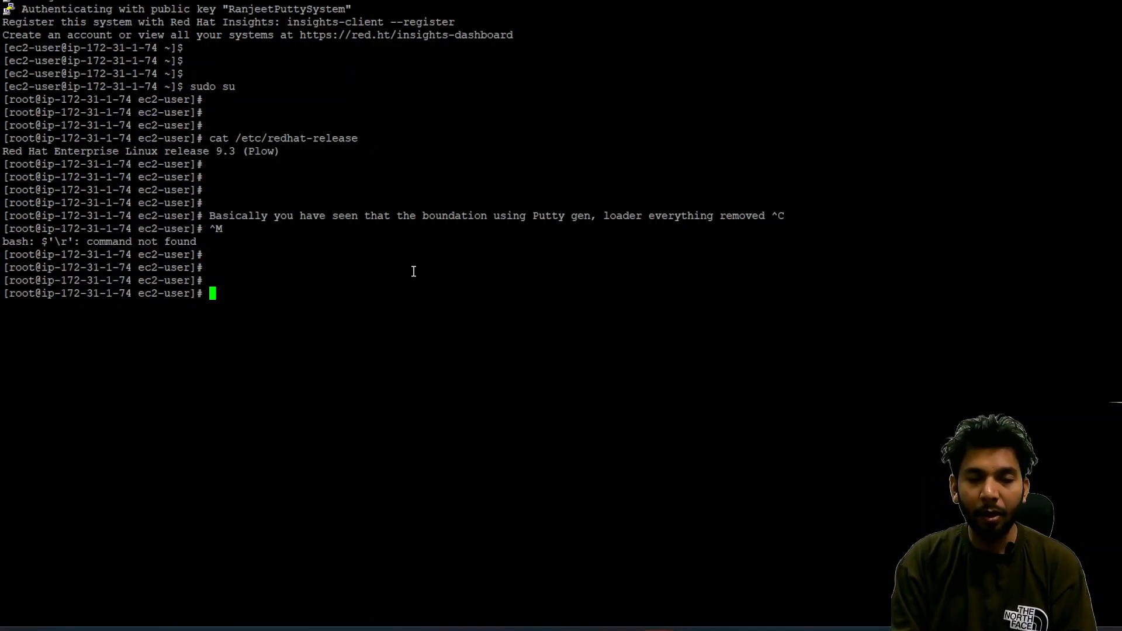
Switch to the AWS EC2 console in the browser, try to terminate the selected running instance and dismiss the notification.
key("alt+Tab")
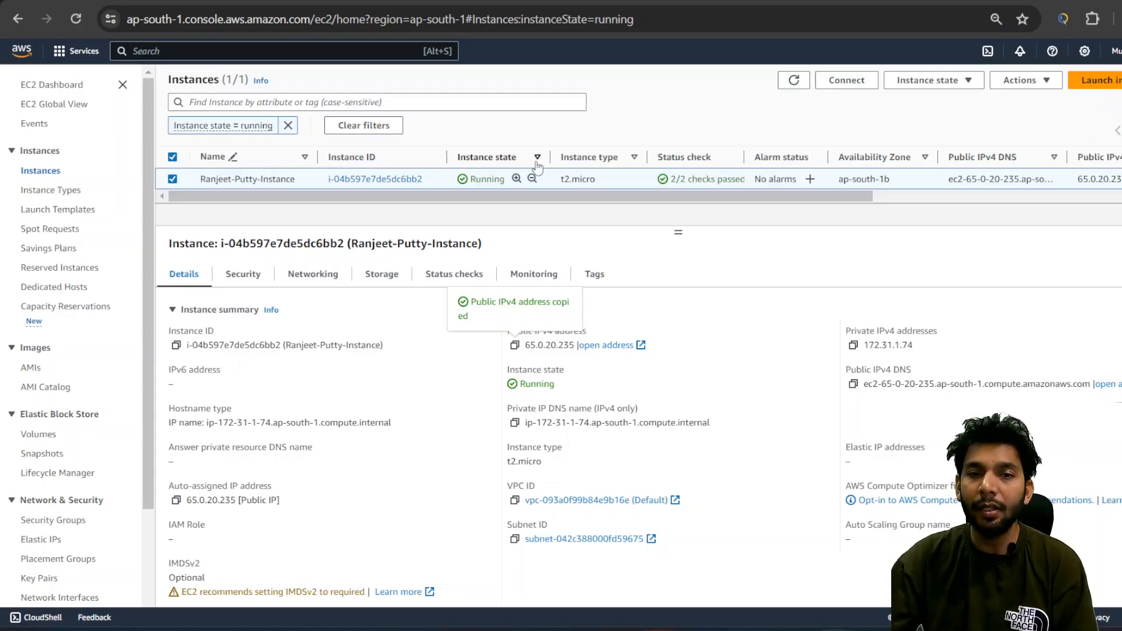
left_click_drag(818, 197, 703, 270)
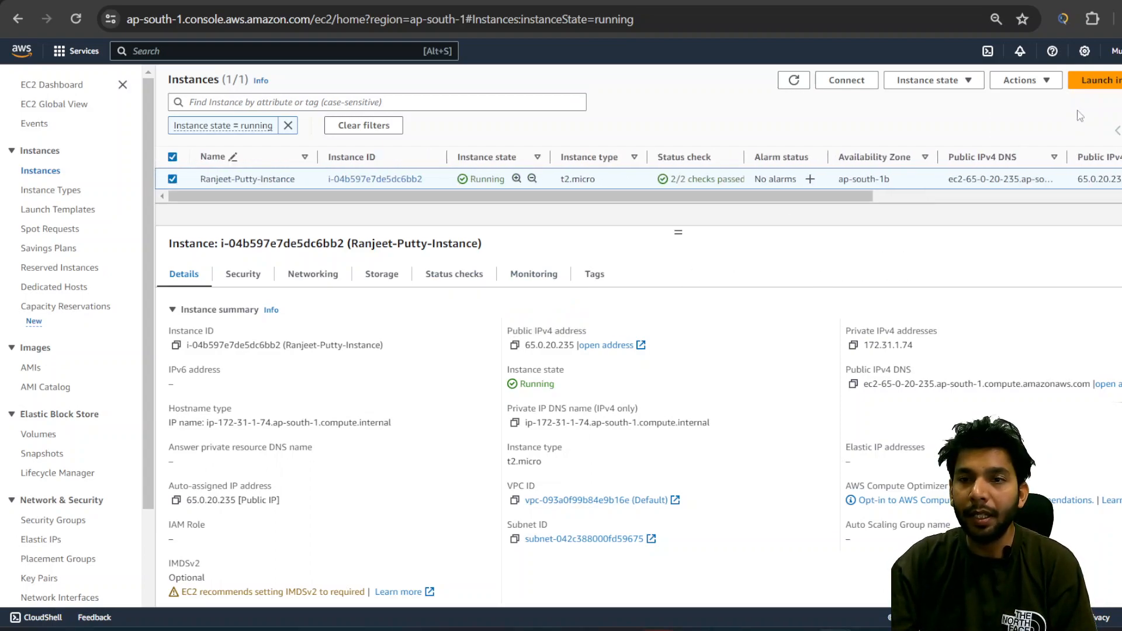
left_click(1054, 86)
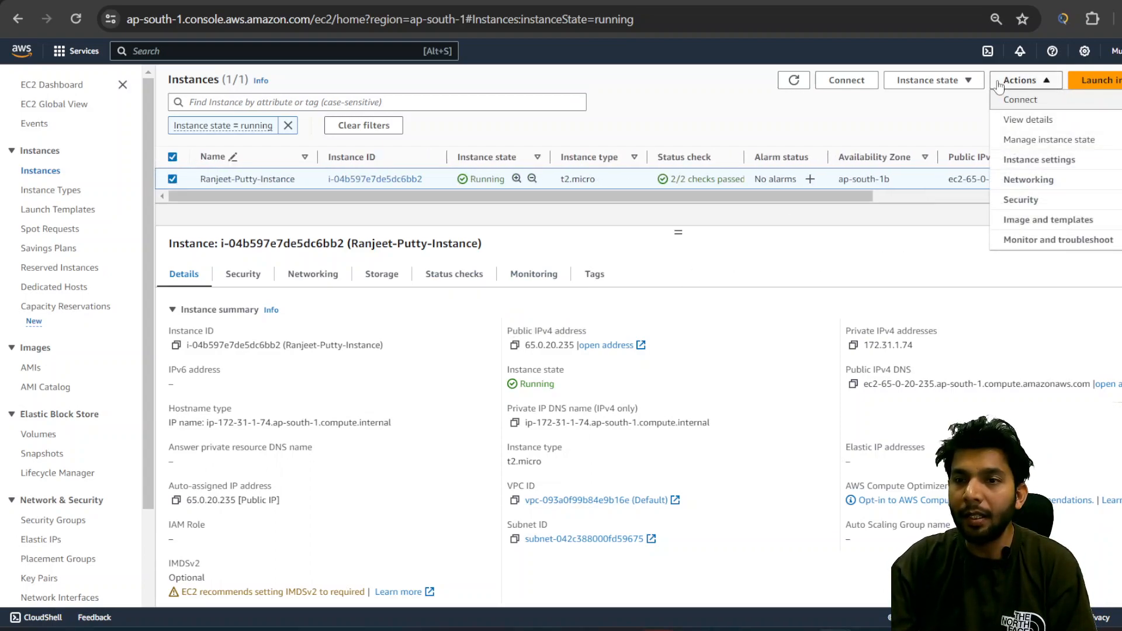
left_click(969, 83)
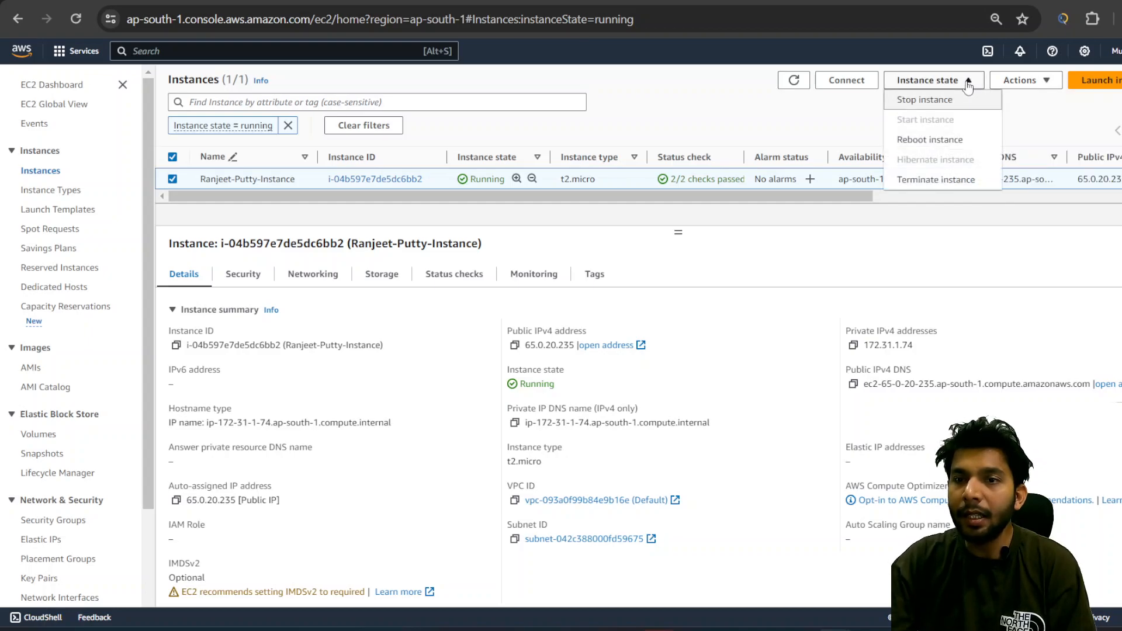
left_click(957, 180)
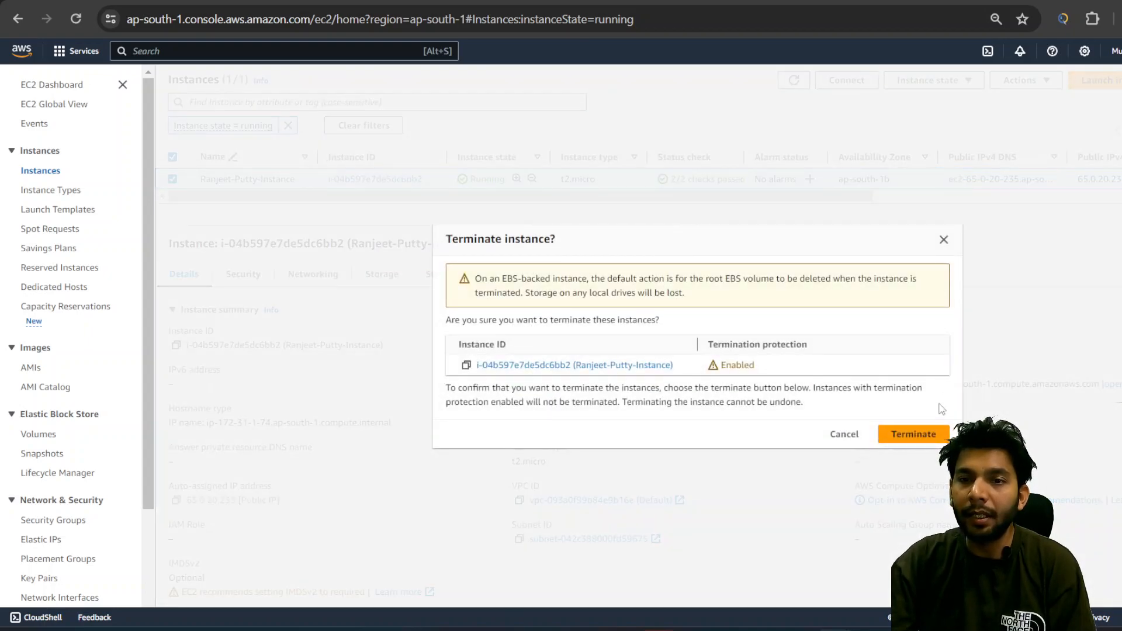
left_click(929, 434)
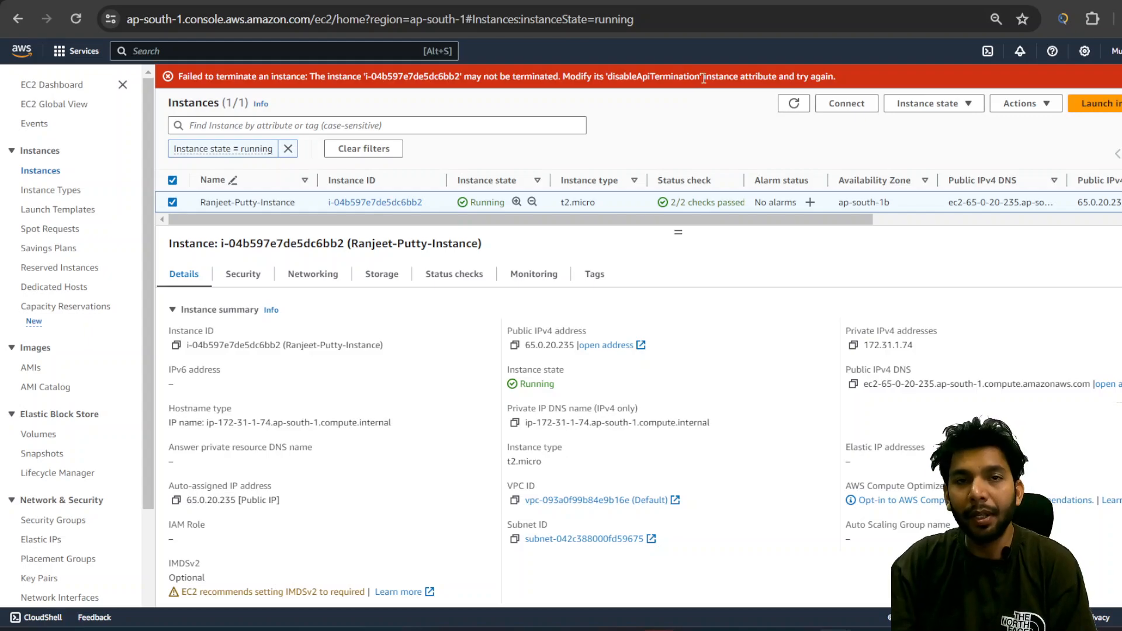
left_click(1120, 76)
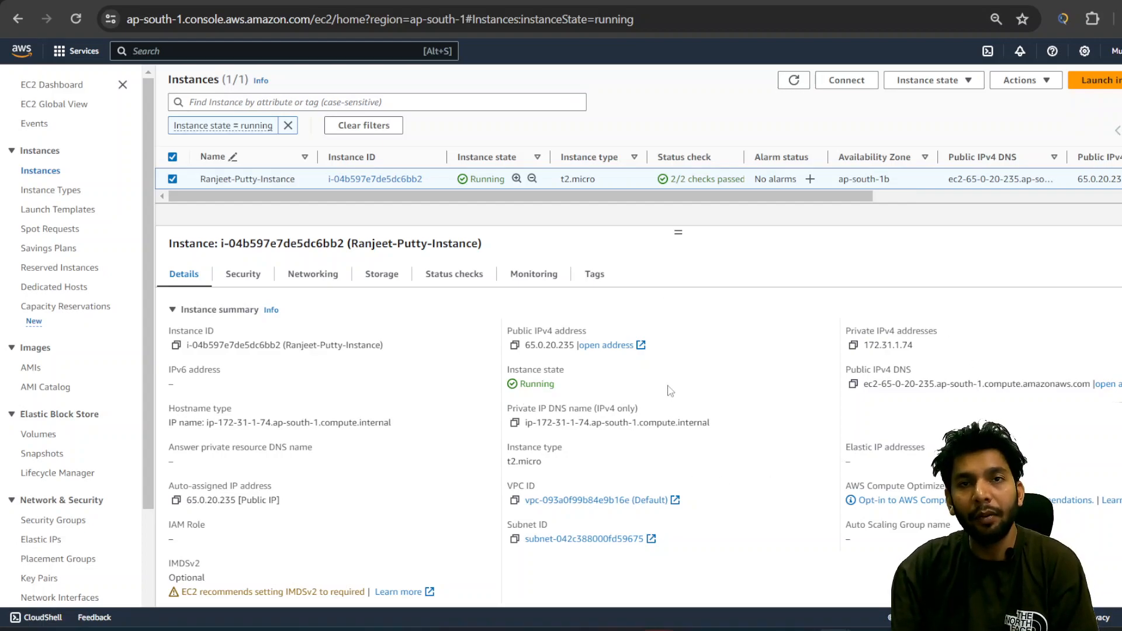
Examine the selected instance's details and security information for its termination protection setting.
scroll(673, 374, "down", 5)
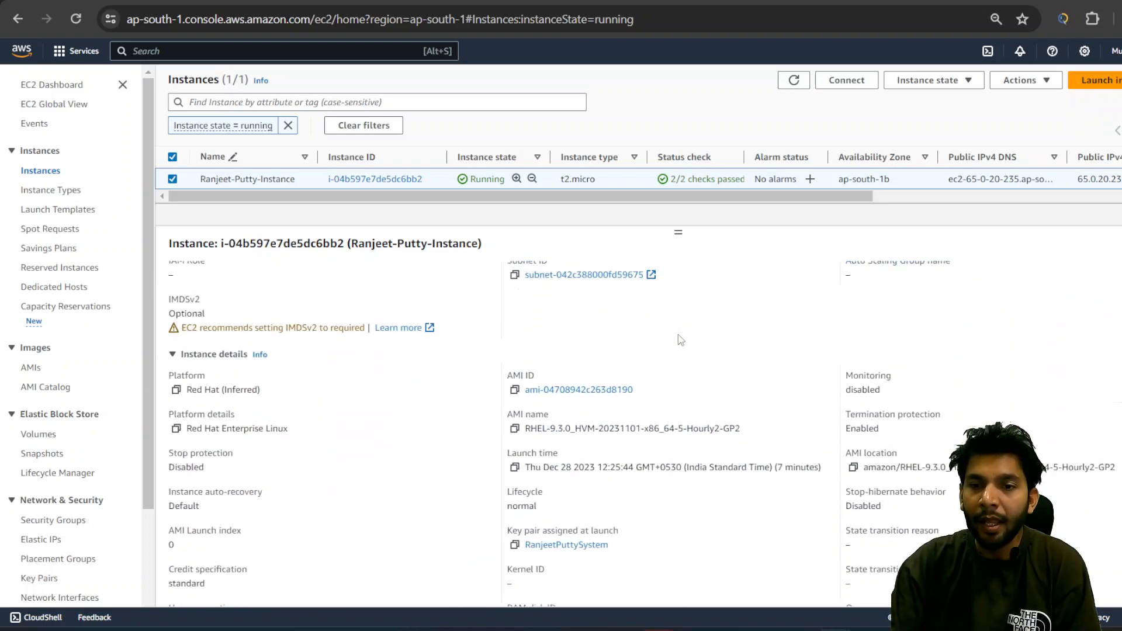
scroll(681, 344, "down", 5)
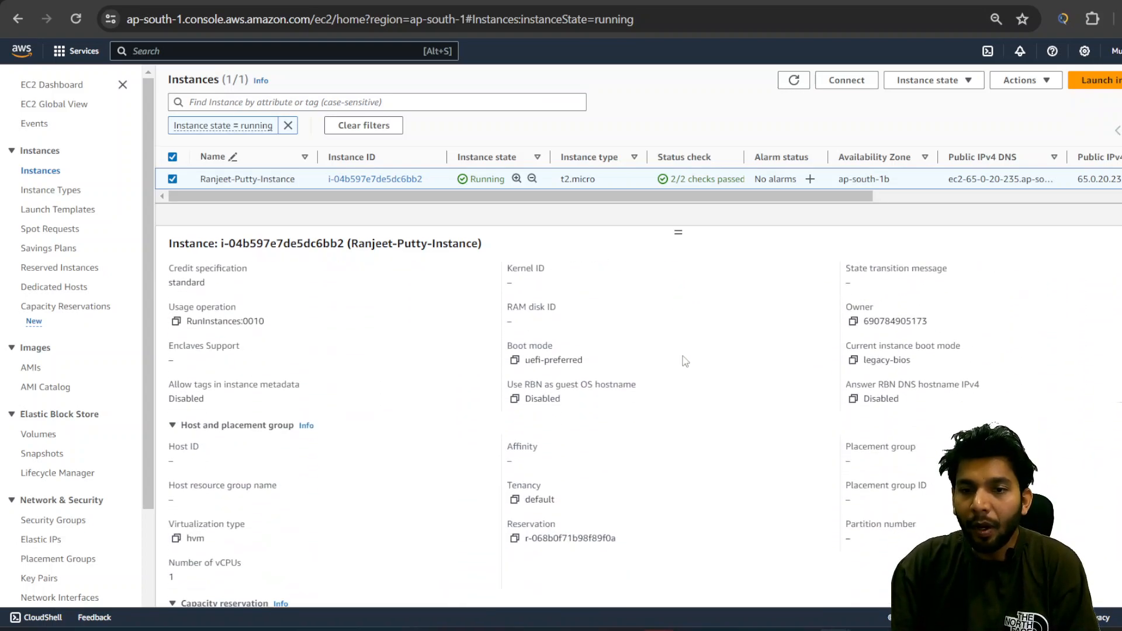
scroll(683, 368, "down", 2)
scroll(697, 490, "up", 6)
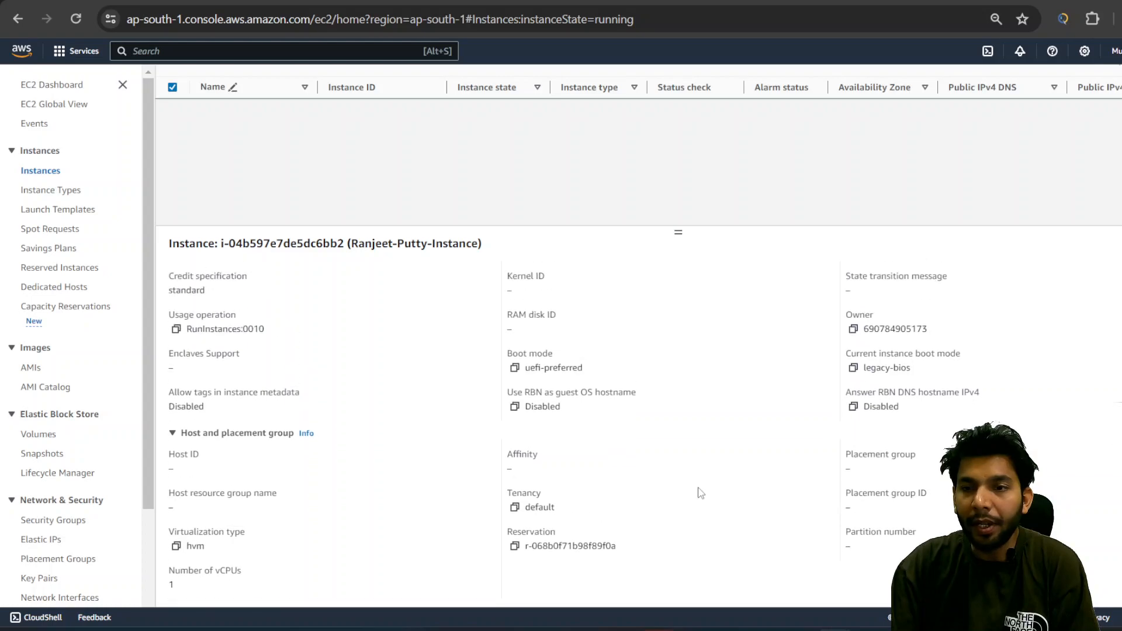
scroll(928, 477, "down", 1)
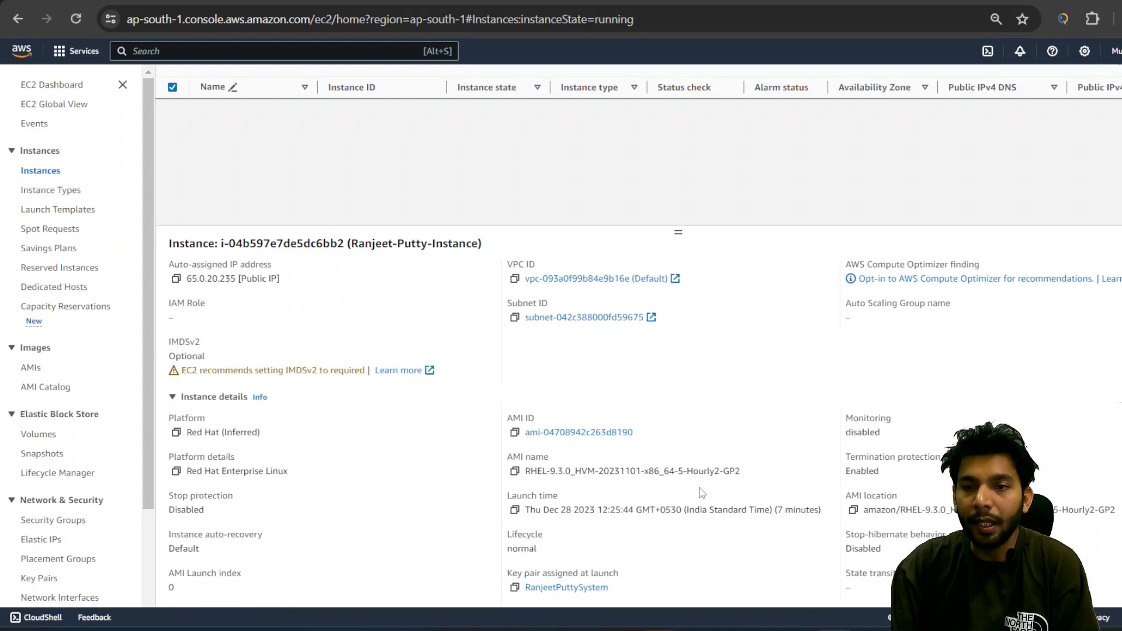
scroll(885, 472, "up", 4)
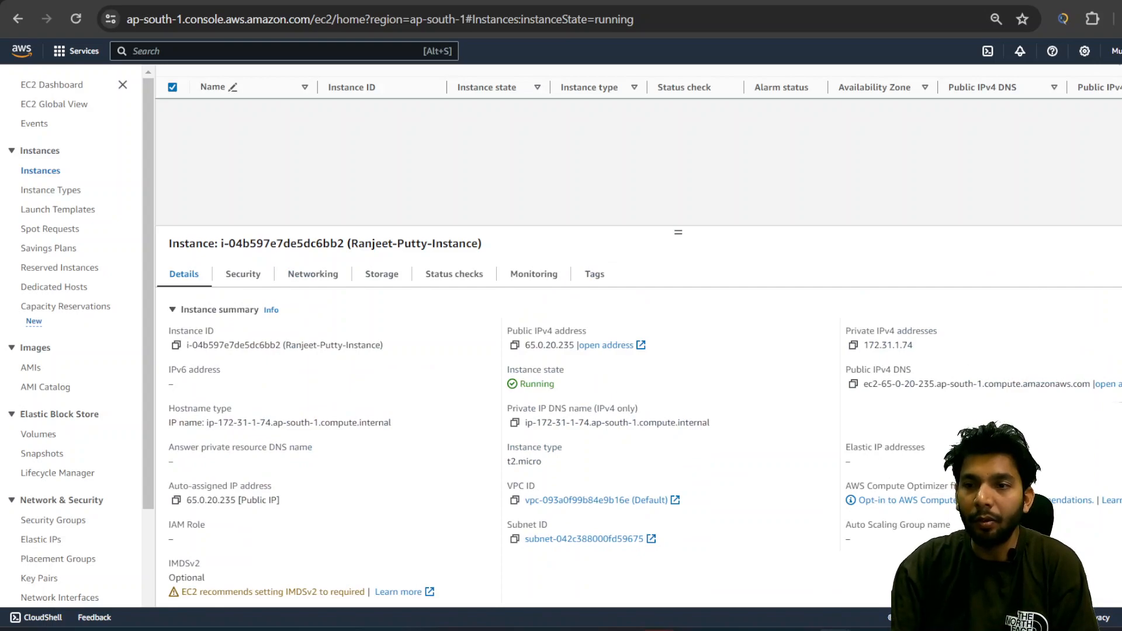
left_click(1121, 243)
left_click(873, 237)
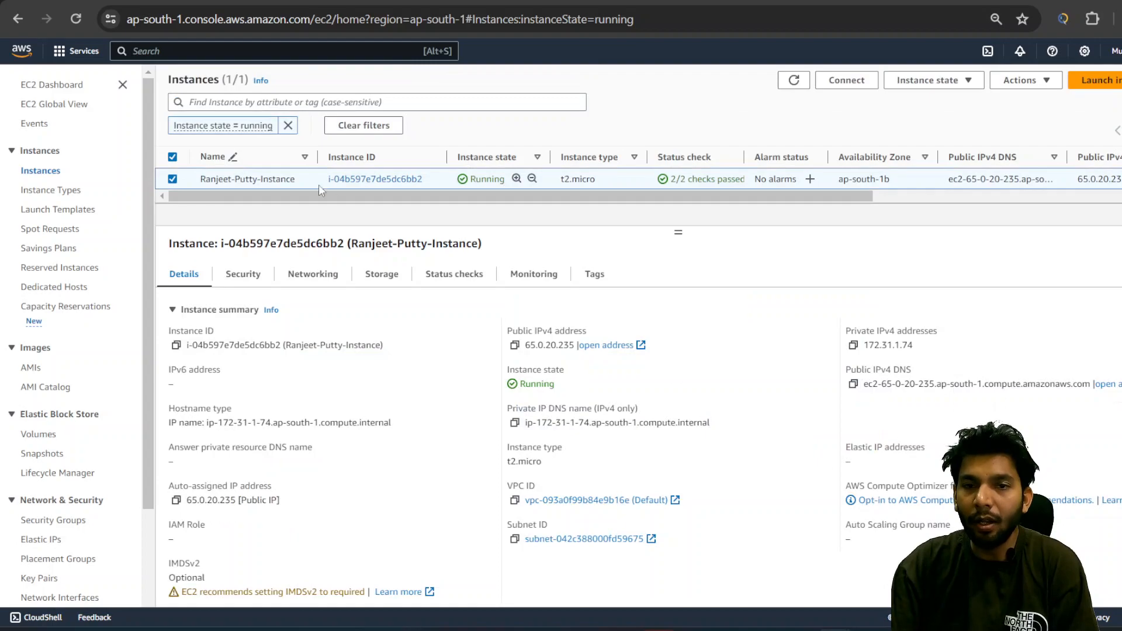
left_click(242, 275)
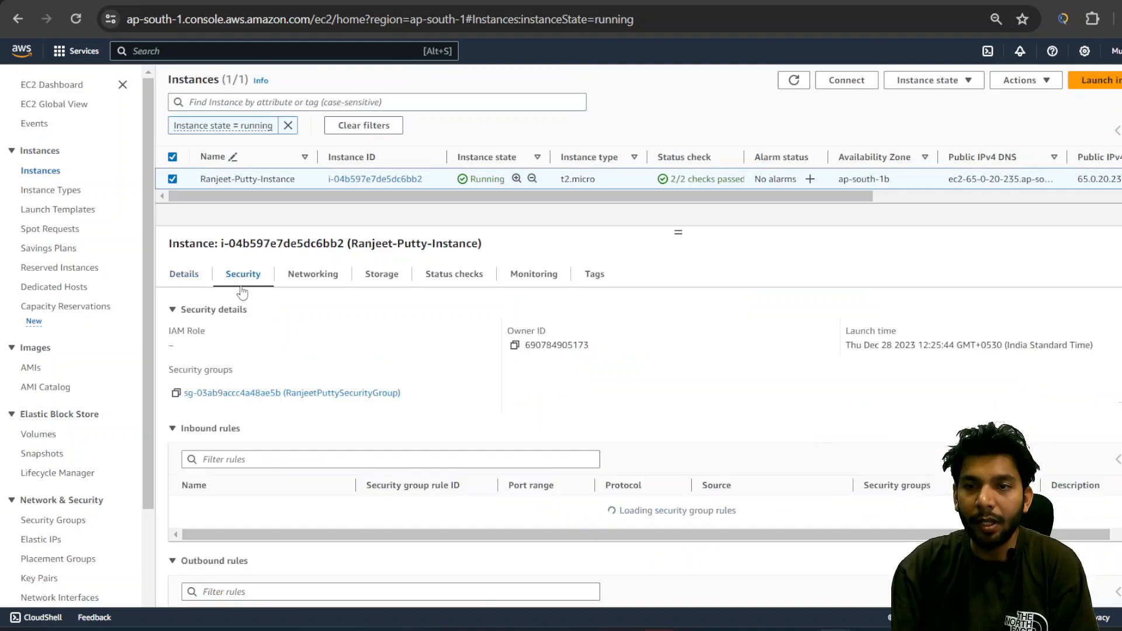
left_click(183, 274)
Disable termination protection for the selected instance, save the change and dismiss the notification.
left_click(1022, 80)
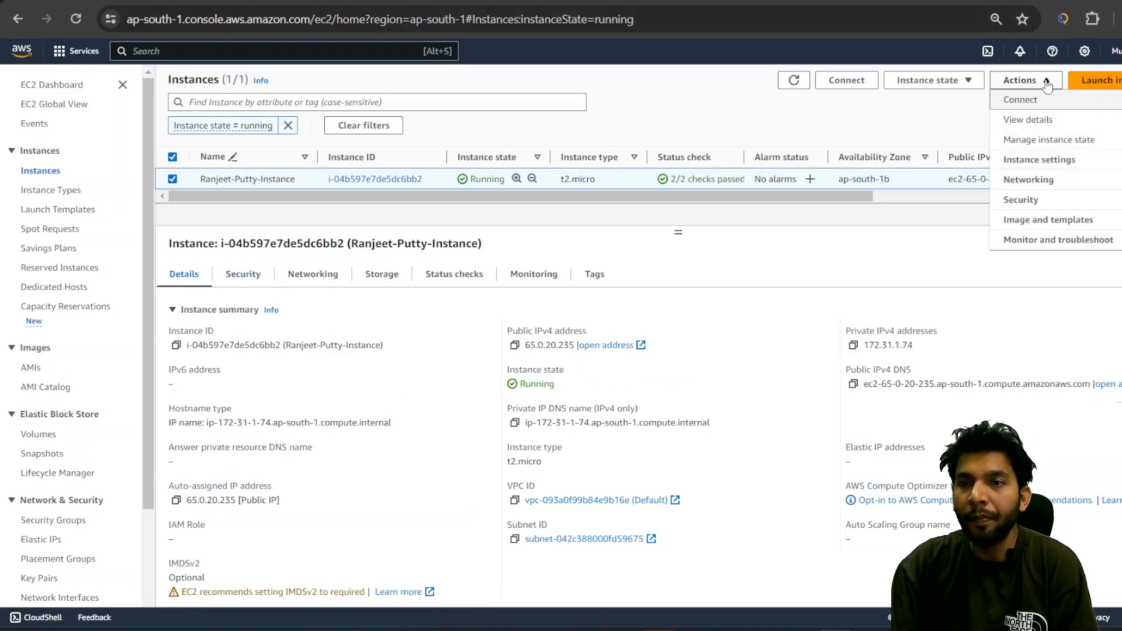
left_click(1067, 162)
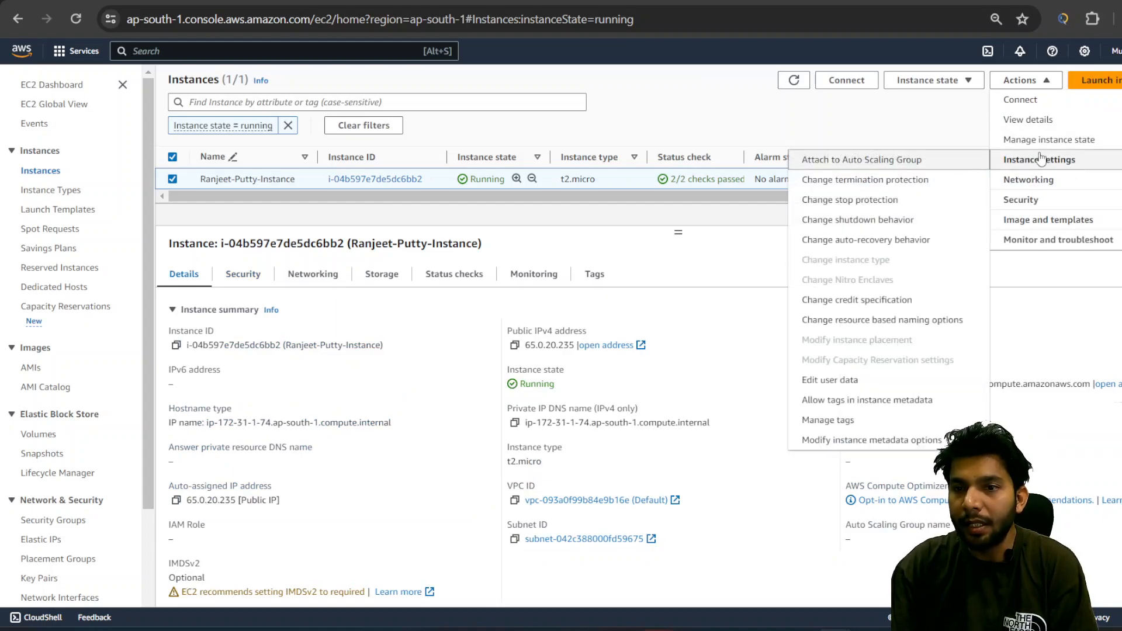
left_click(876, 181)
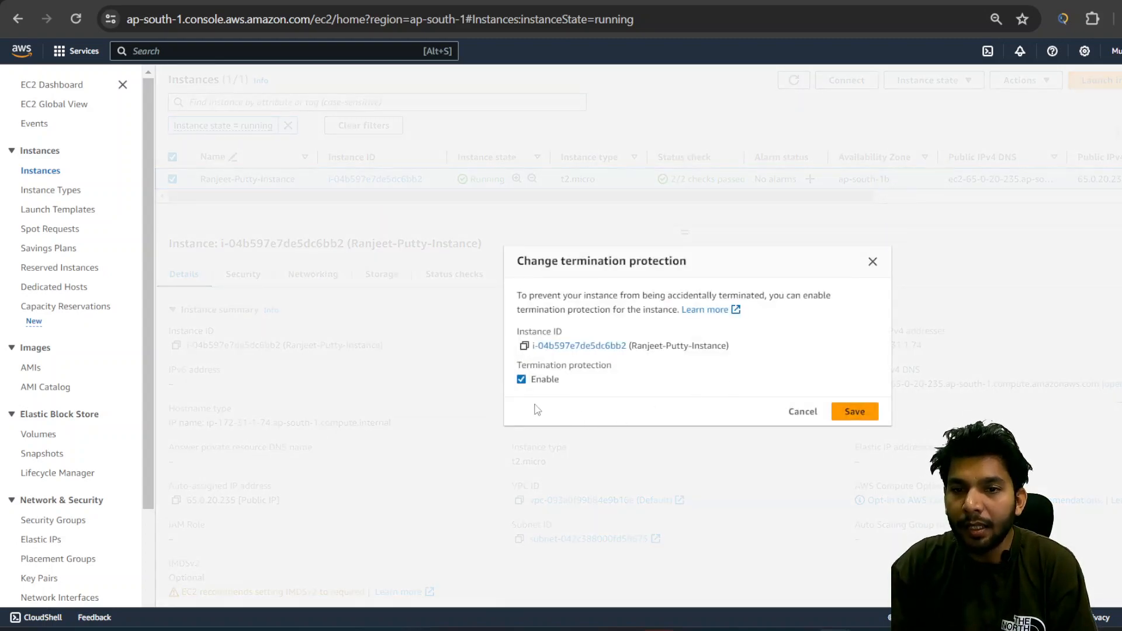
left_click(522, 380)
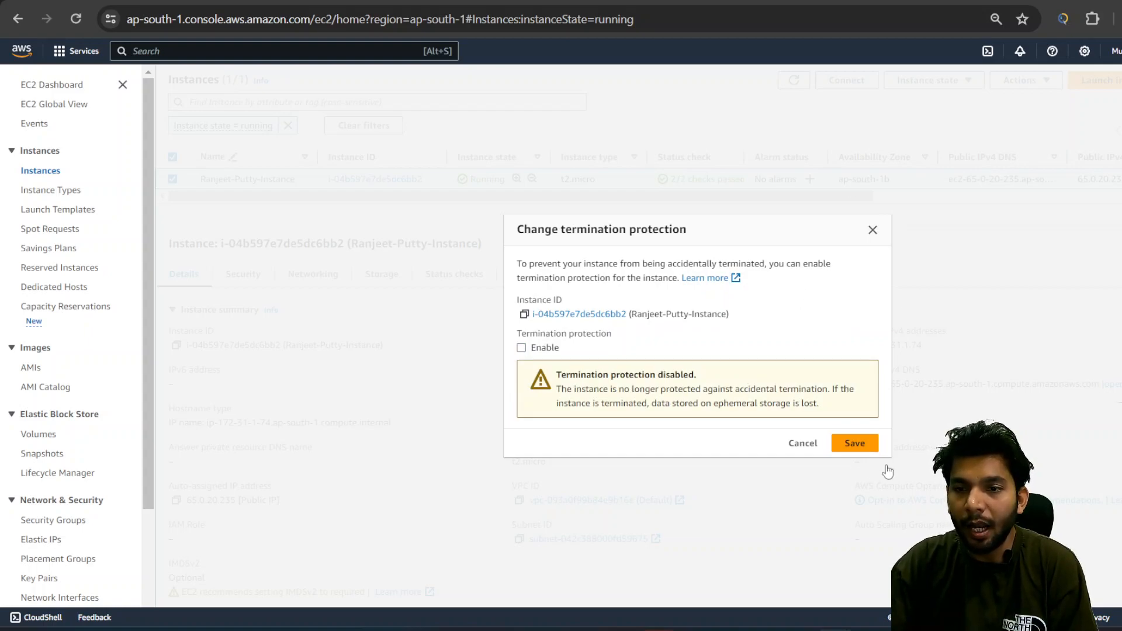
left_click(856, 444)
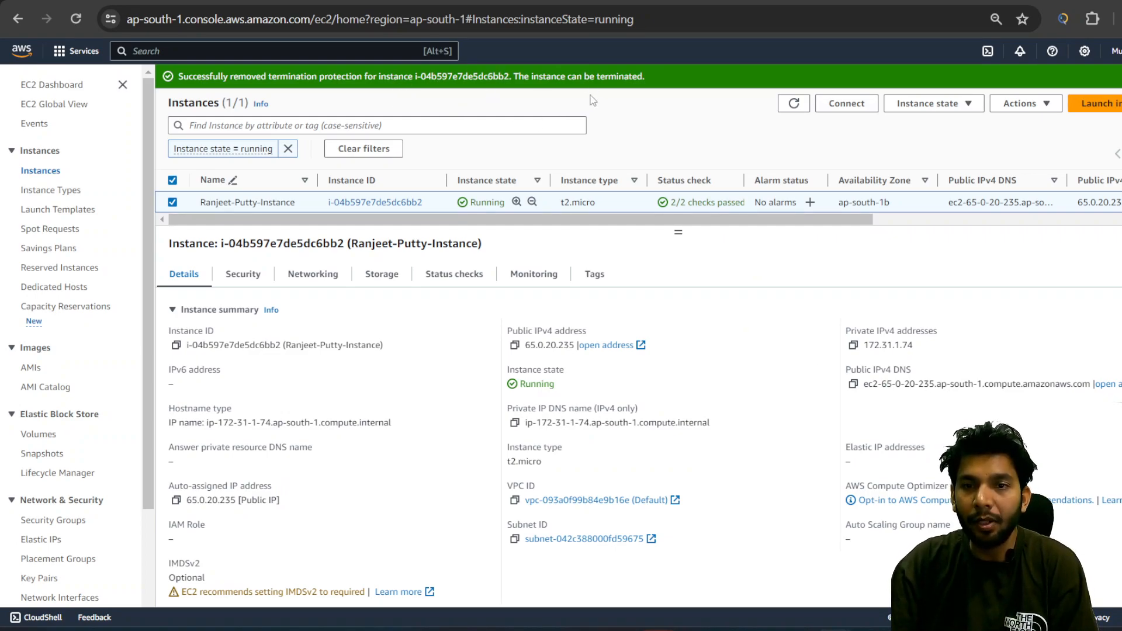
left_click(1121, 77)
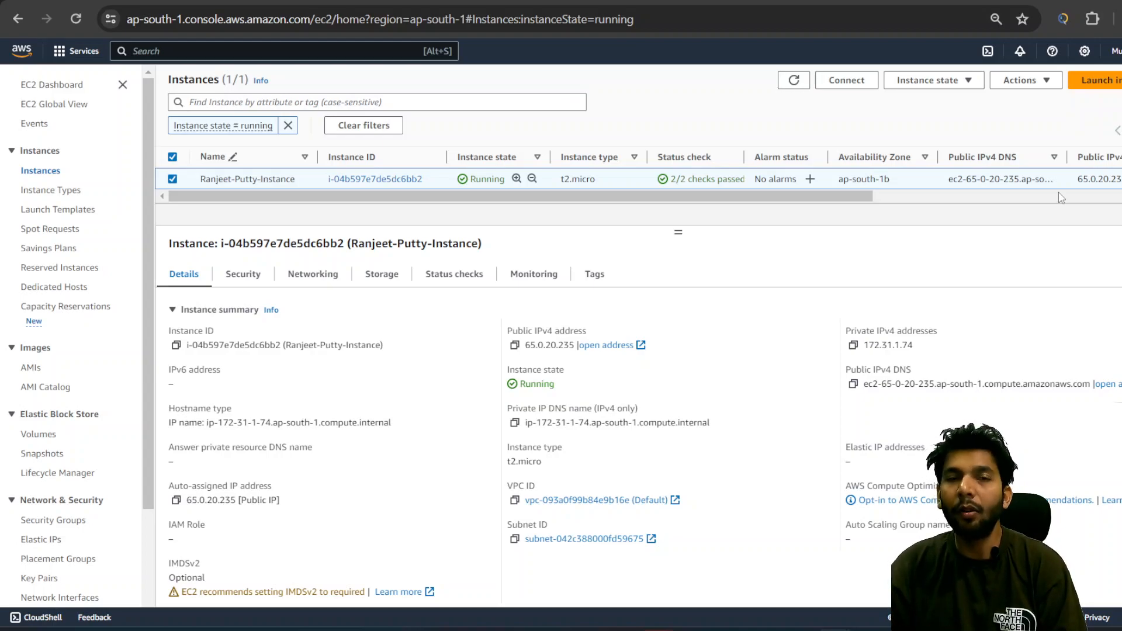
Stop the selected running EC2 instance and confirm the stop request.
left_click(1046, 82)
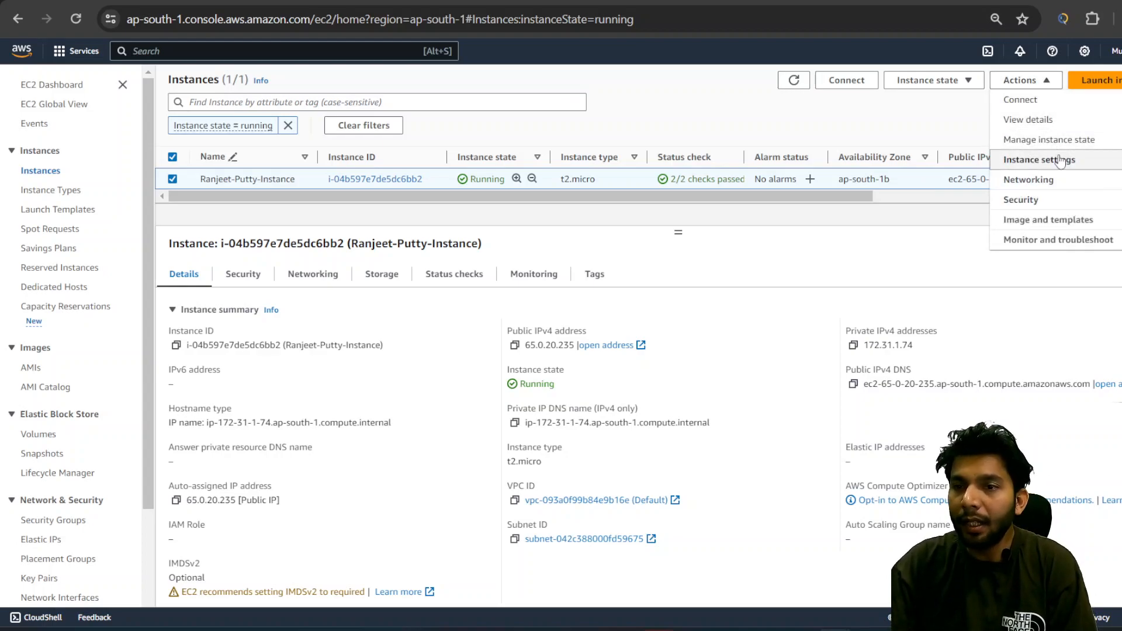
left_click(961, 82)
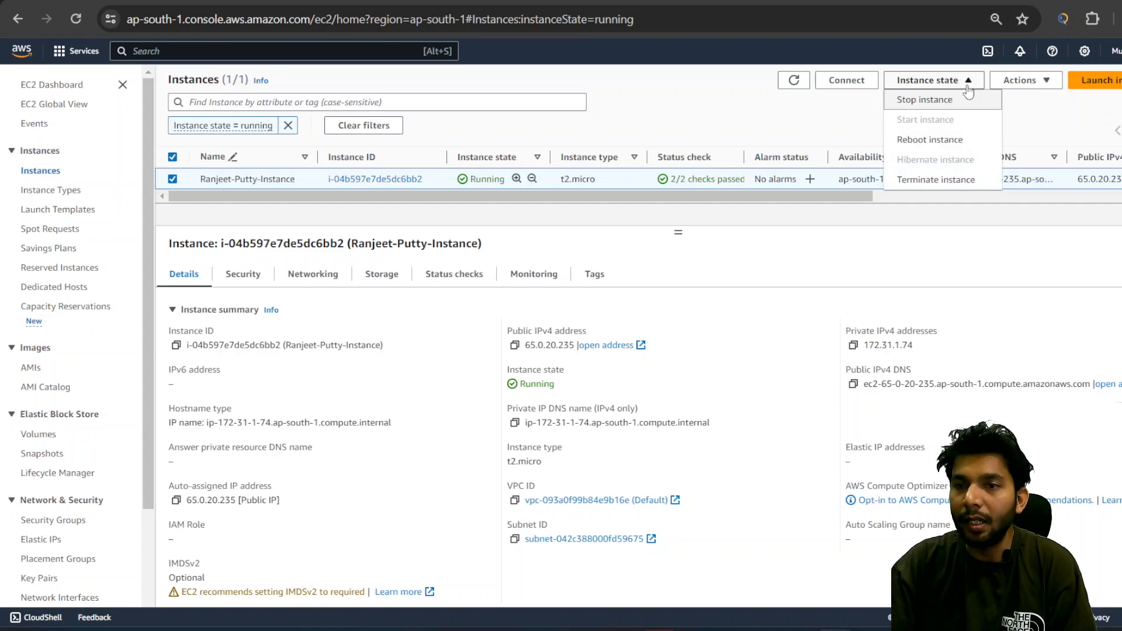
left_click(926, 101)
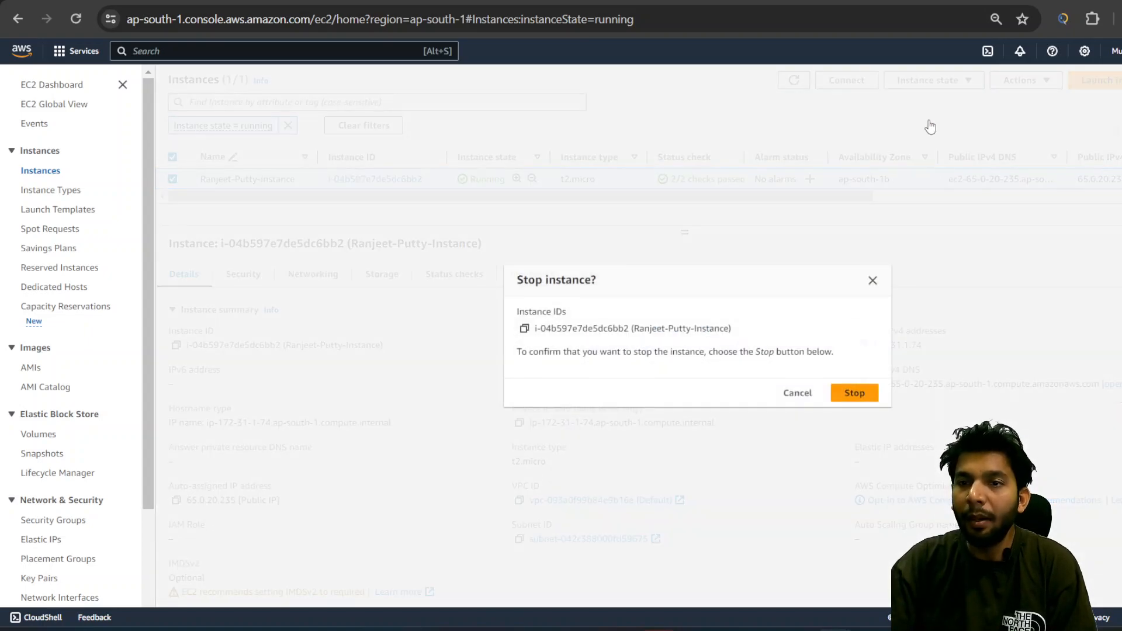
left_click(872, 394)
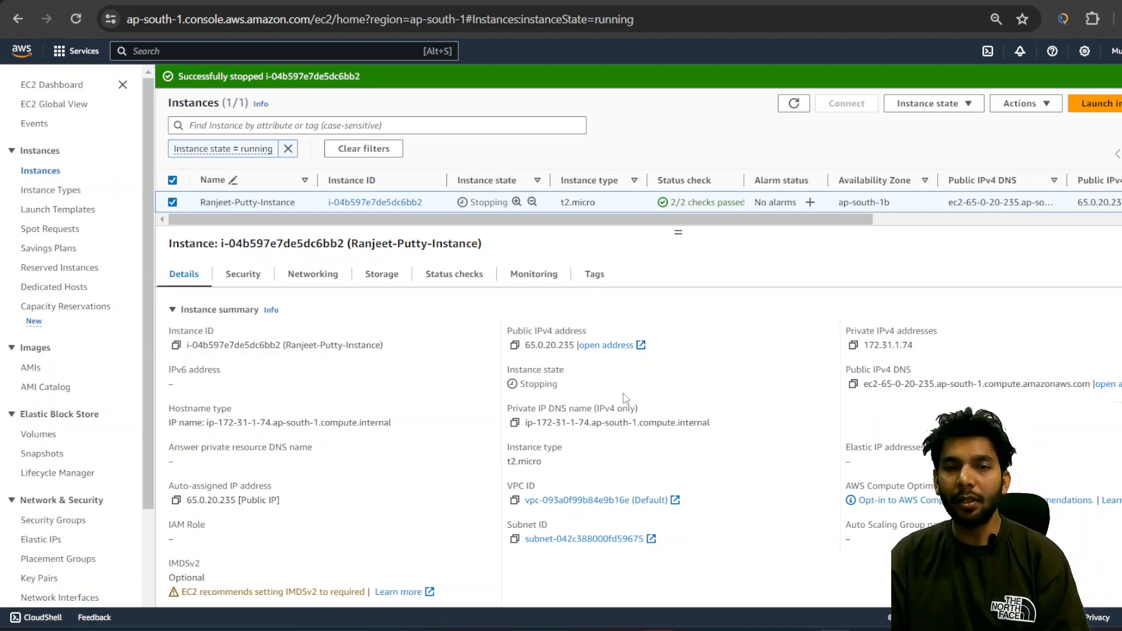
Remove the running-state filter from the instance list and terminate the PuTTY instance, confirming the termination.
left_click(285, 151)
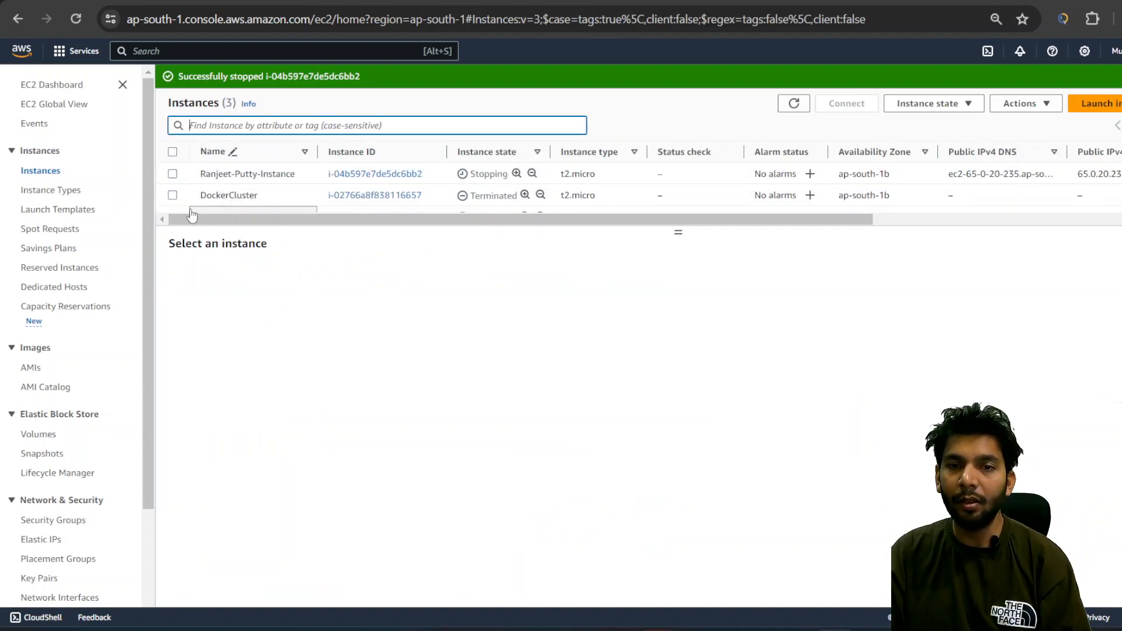
left_click(173, 174)
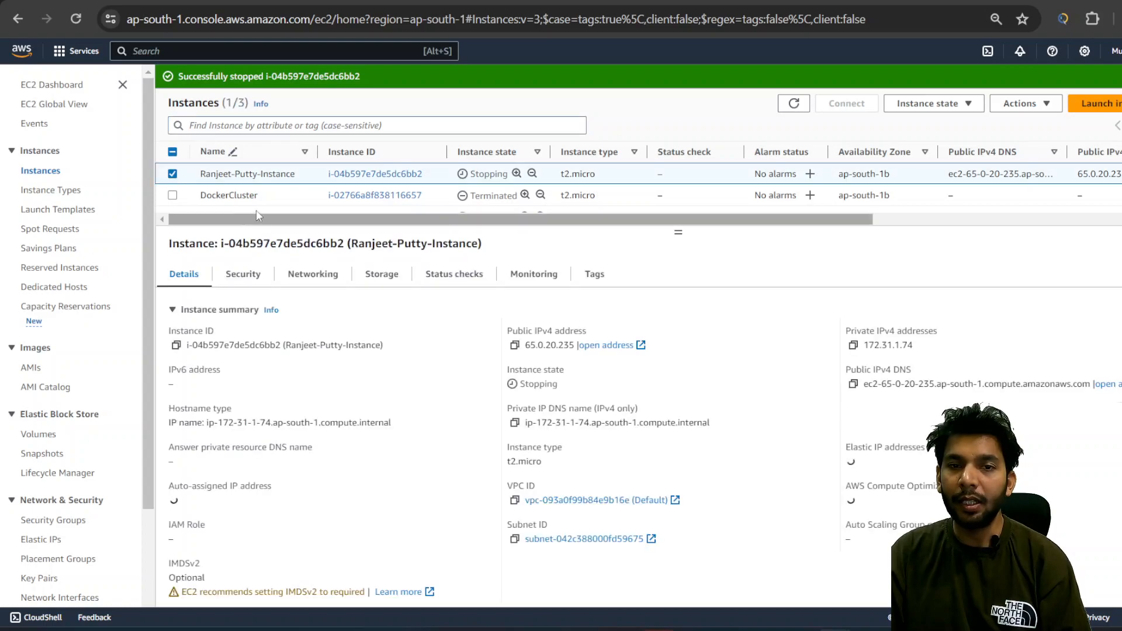
left_click(972, 103)
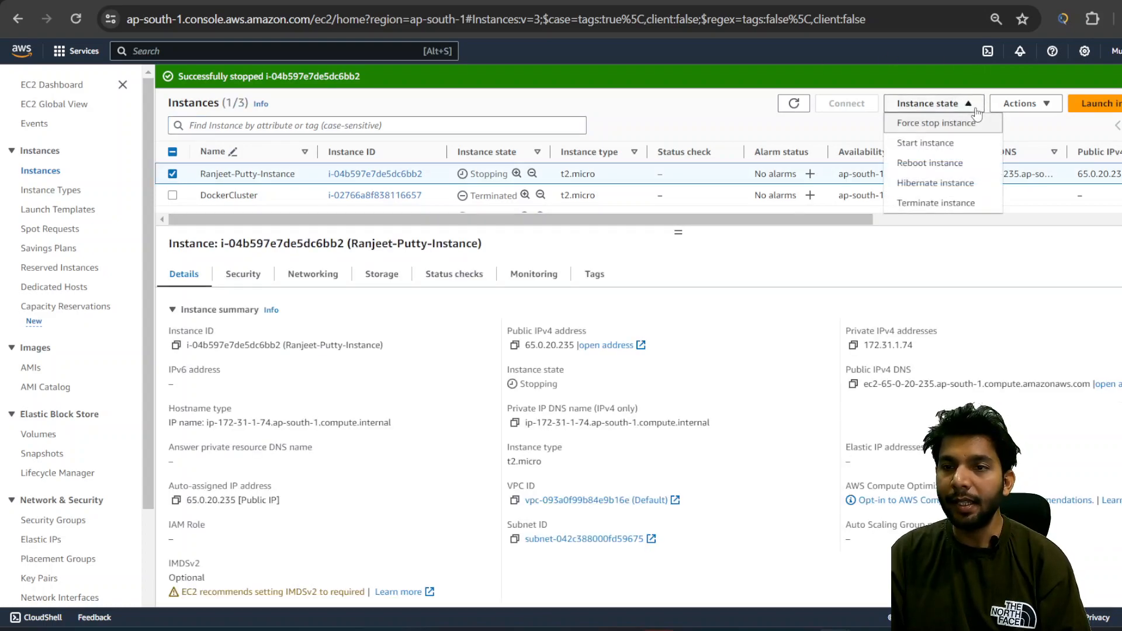
left_click(927, 204)
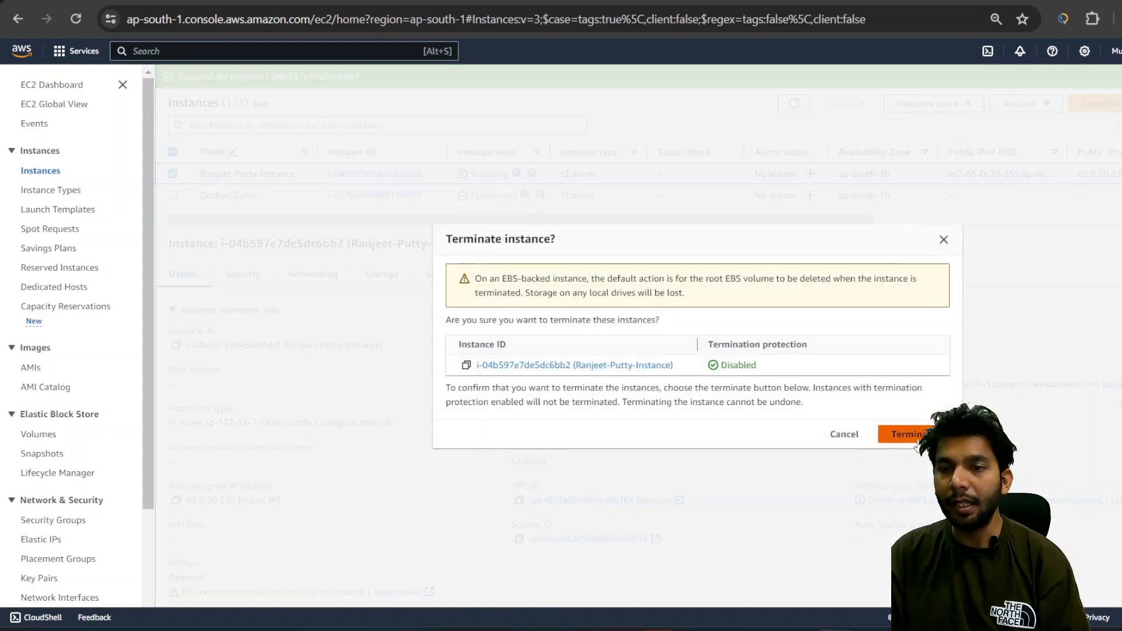
left_click(915, 438)
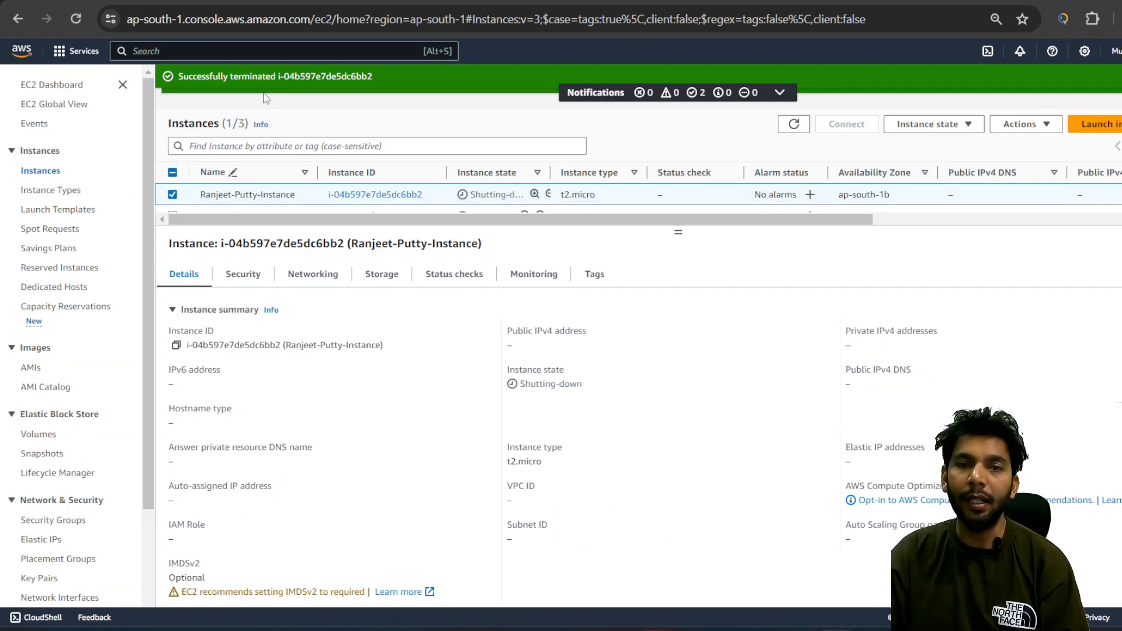